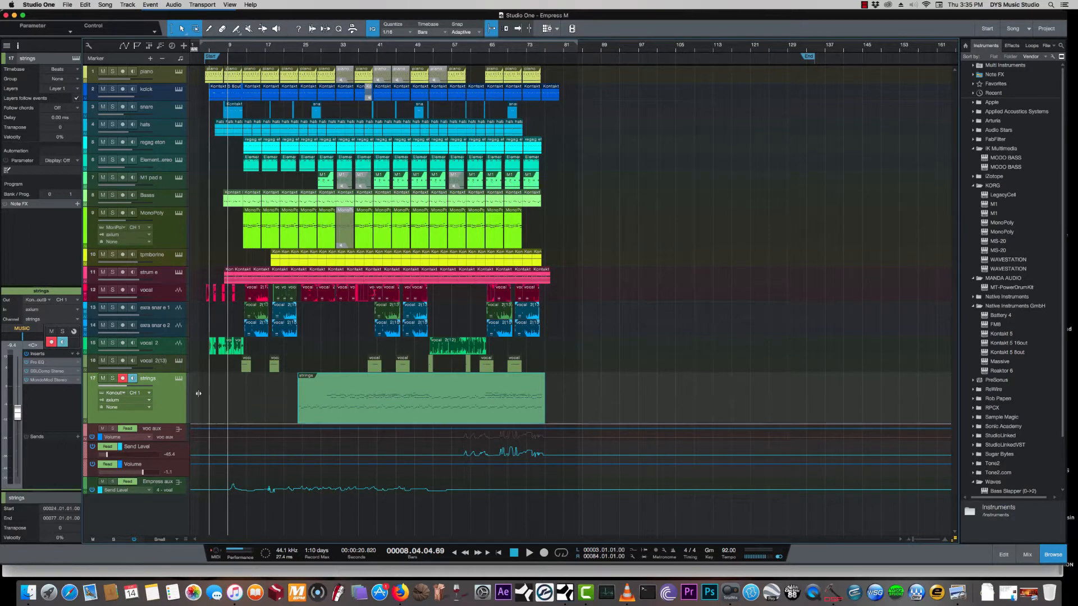
- Turn off monitoring and record arm on the strings track, and adjust the heights of the MonoPoly and tambourine tracks
click(133, 377)
click(122, 378)
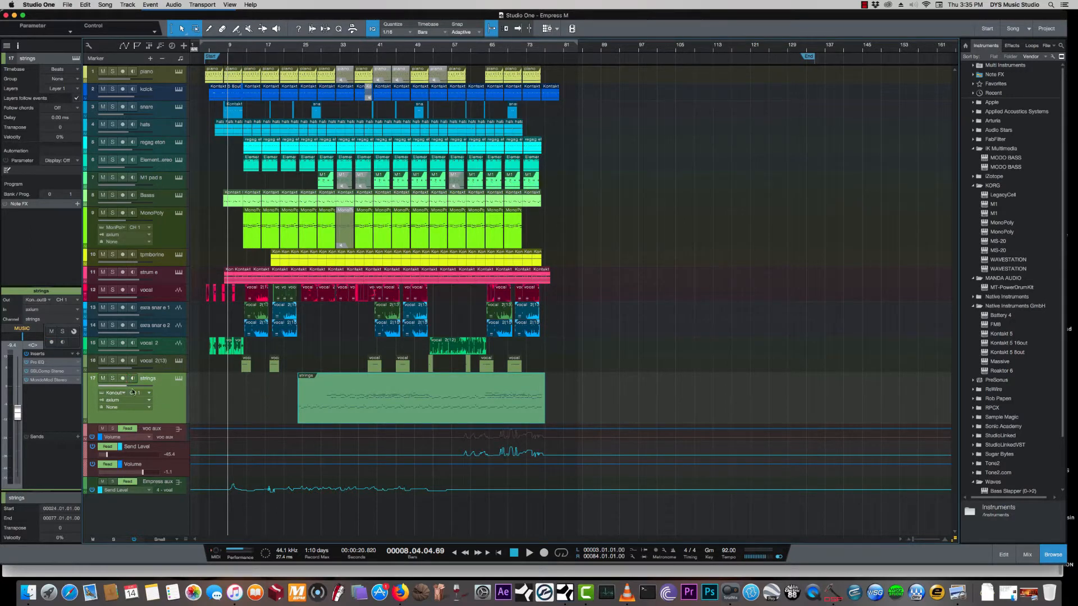
click(164, 232)
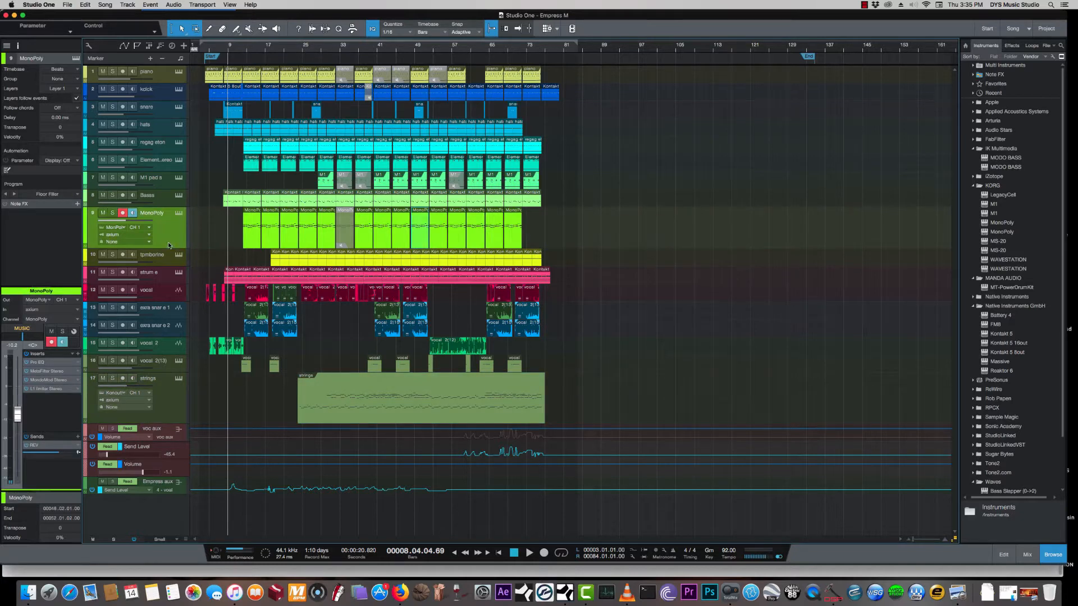
drag(169, 249, 168, 241)
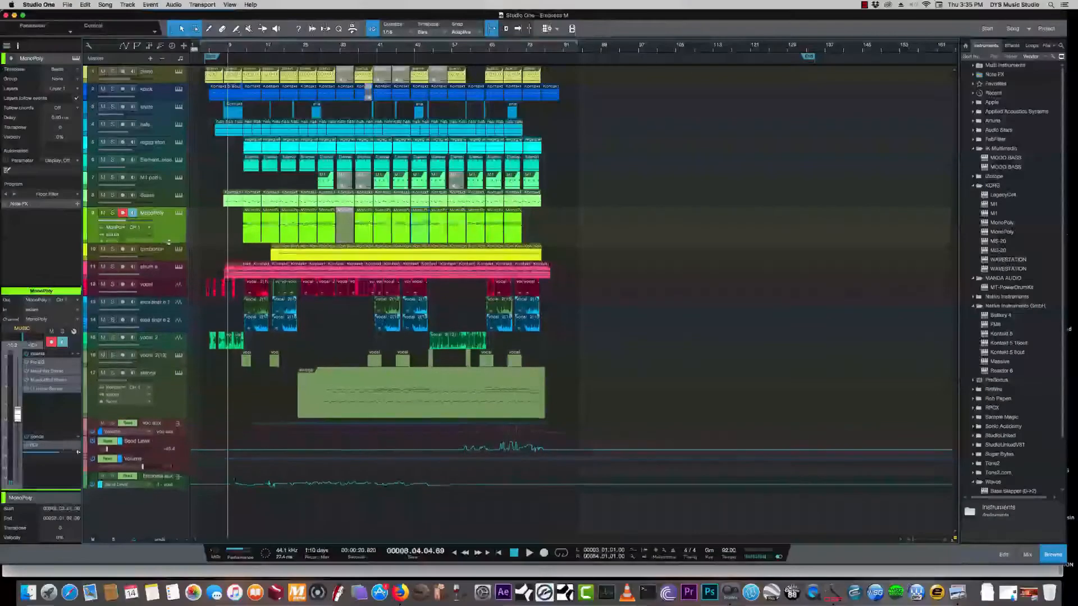
drag(165, 258, 166, 284)
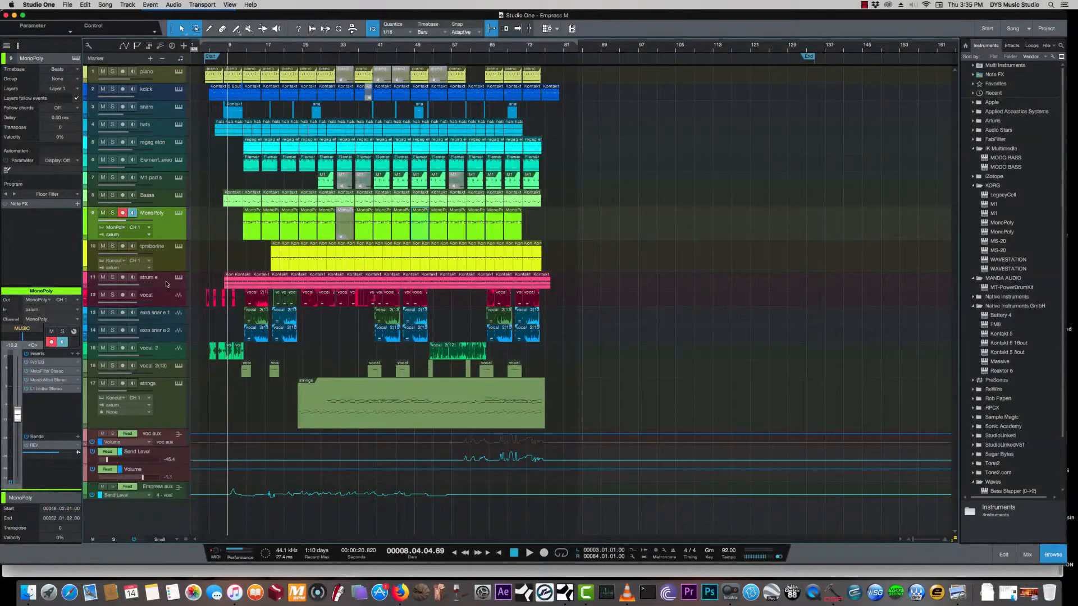
- Show the mixing console and open Magic AB on the Main channel and PuigTec EQP1A on the kick comp channel
click(213, 51)
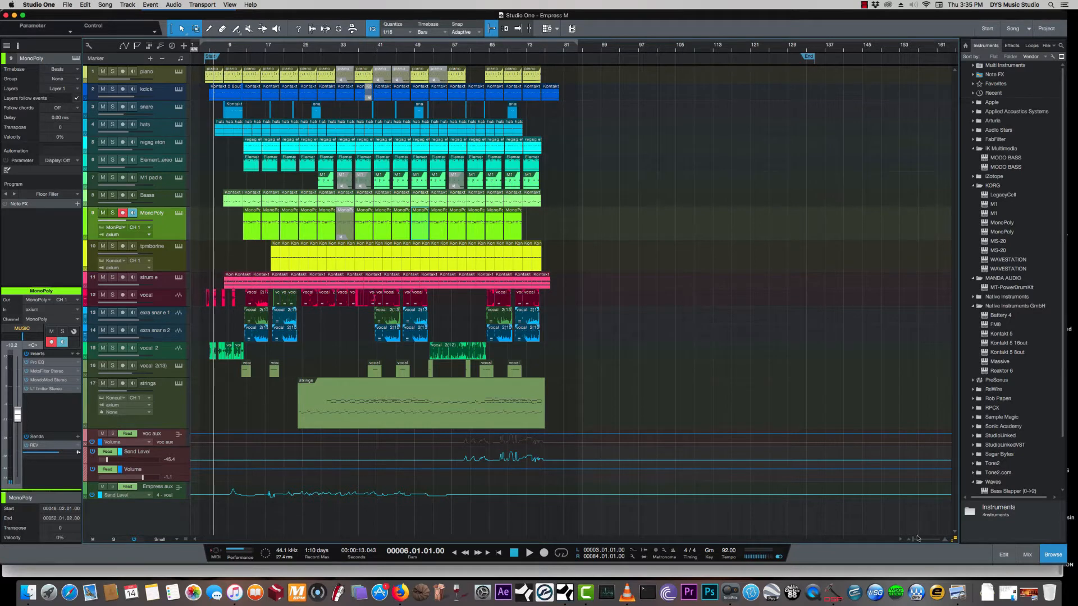
drag(914, 540, 914, 540)
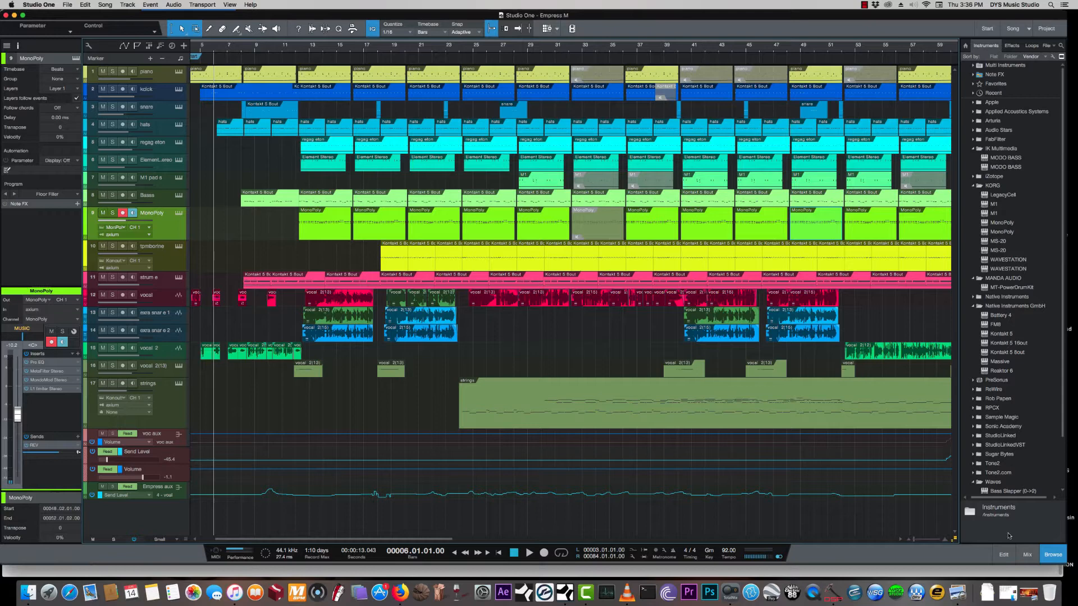
click(1027, 554)
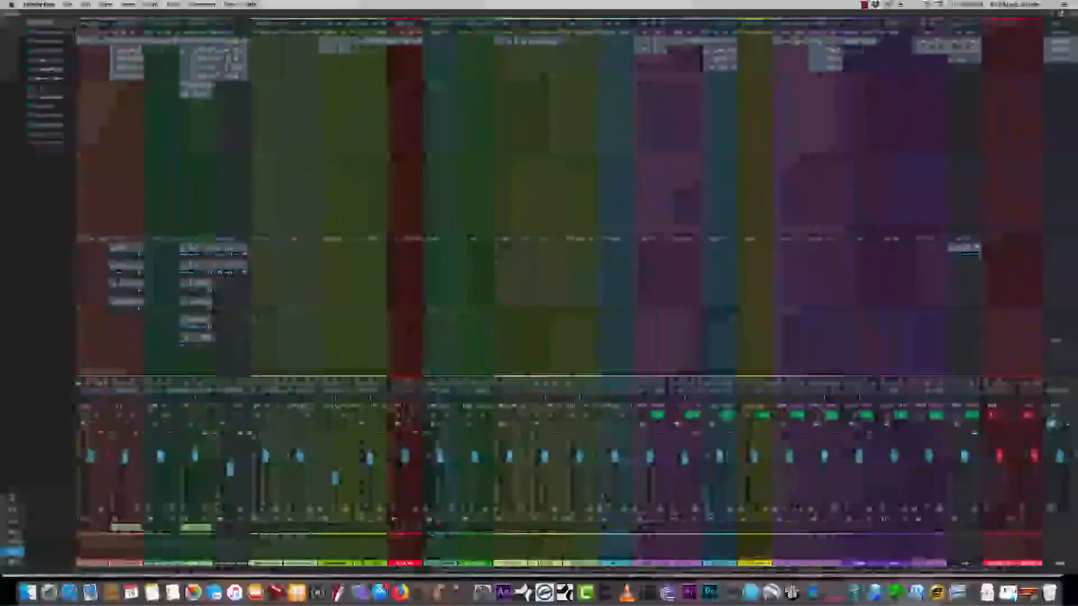
click(1057, 42)
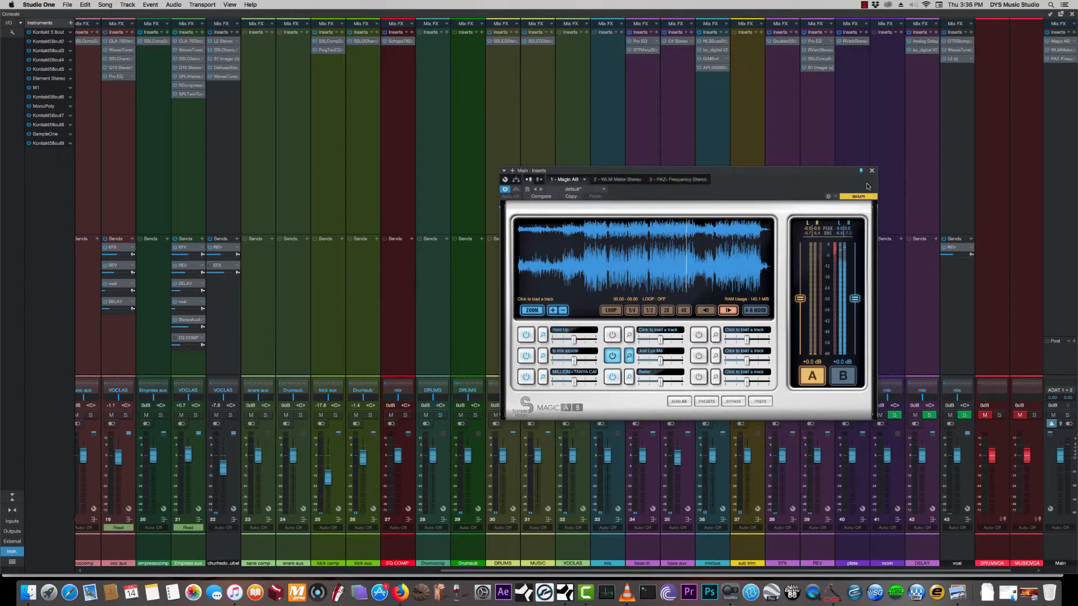
click(329, 50)
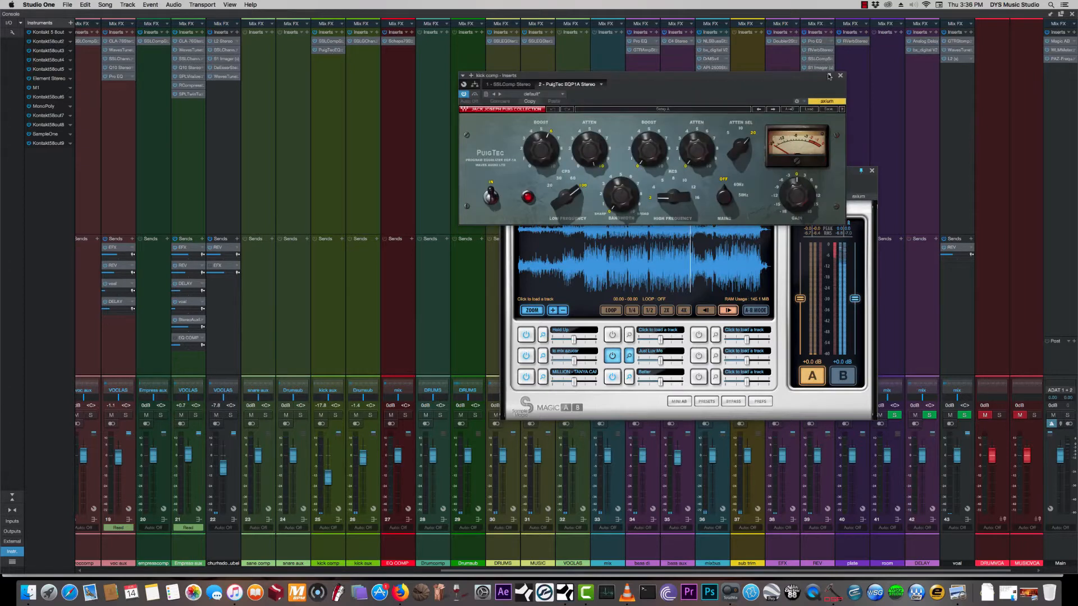
- Review the VST plug-in locations in the preferences, highlighting the /Library/Audio/Plug-Ins/Components folder, and leave without saving
click(51, 5)
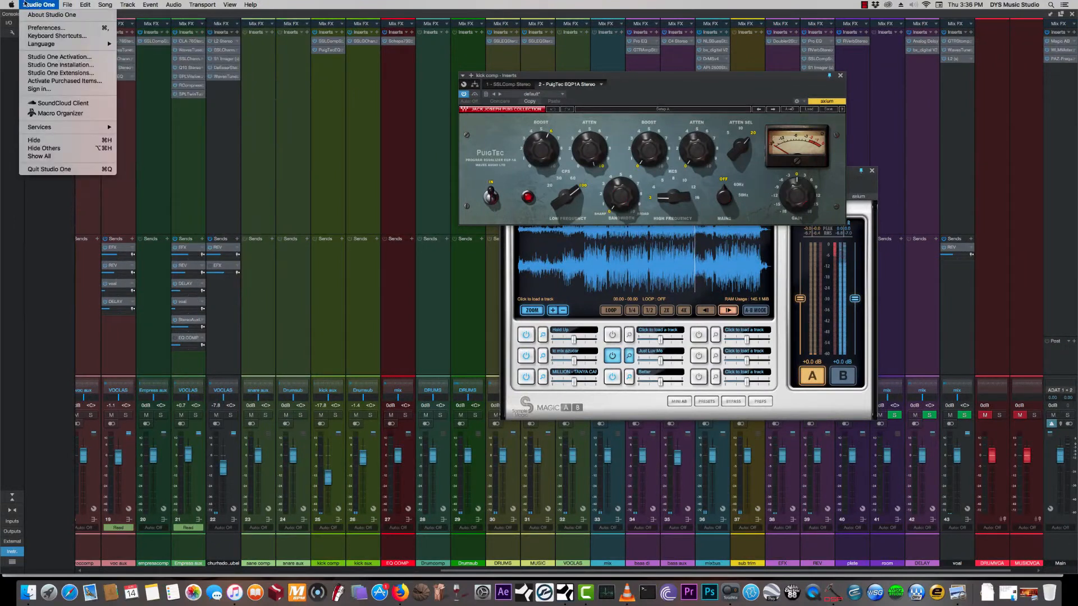
click(46, 27)
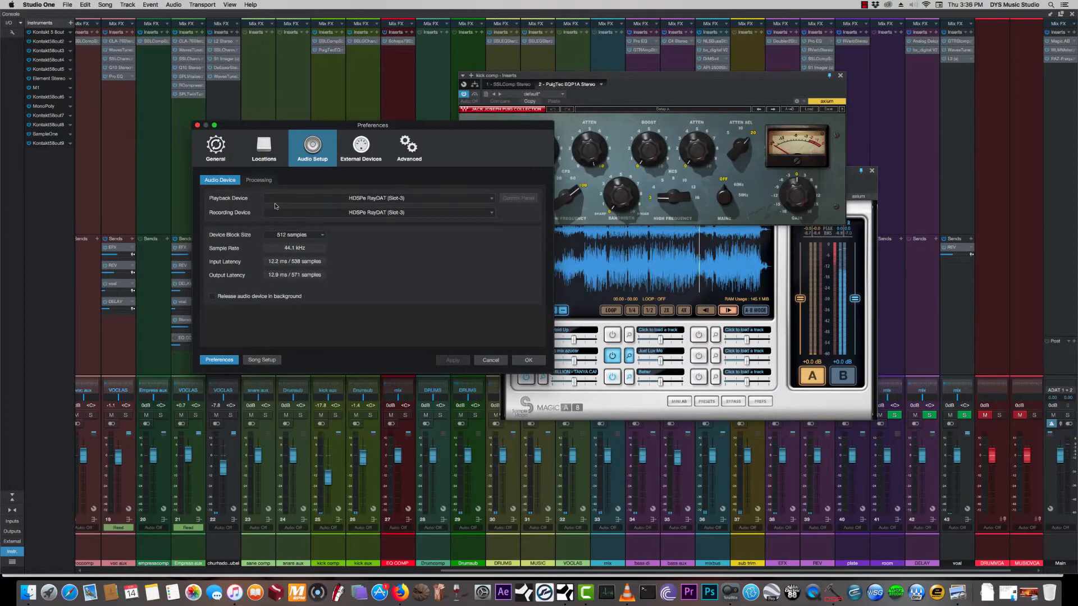
click(260, 152)
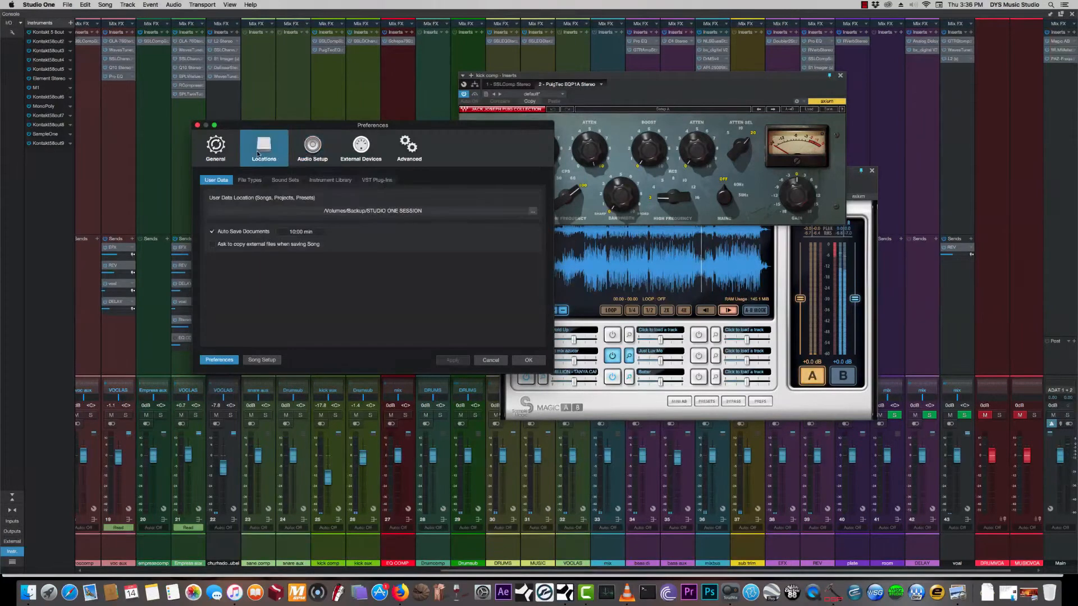
click(379, 181)
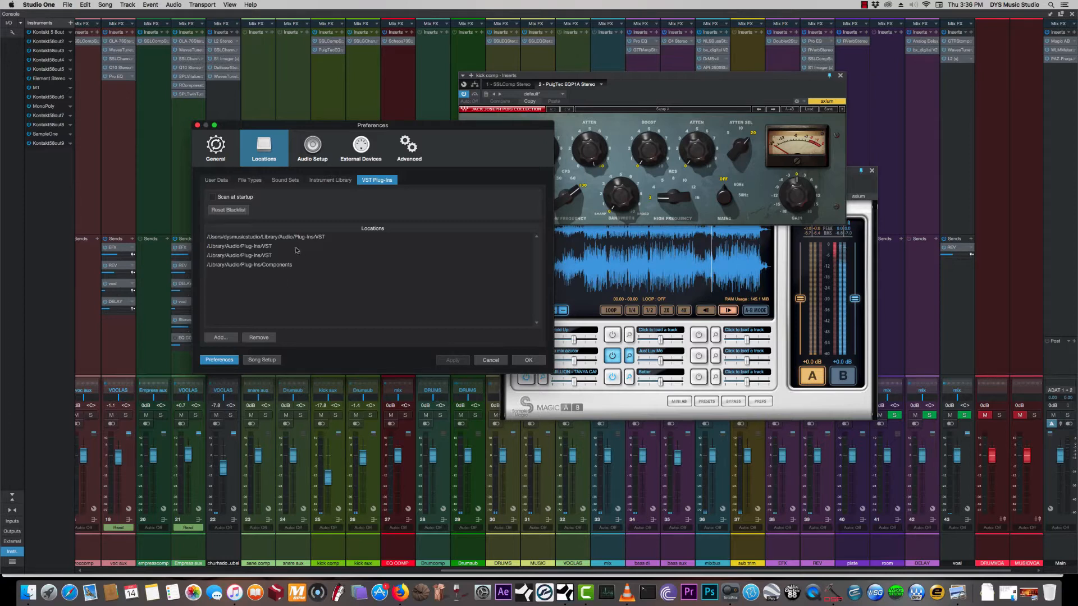
click(260, 266)
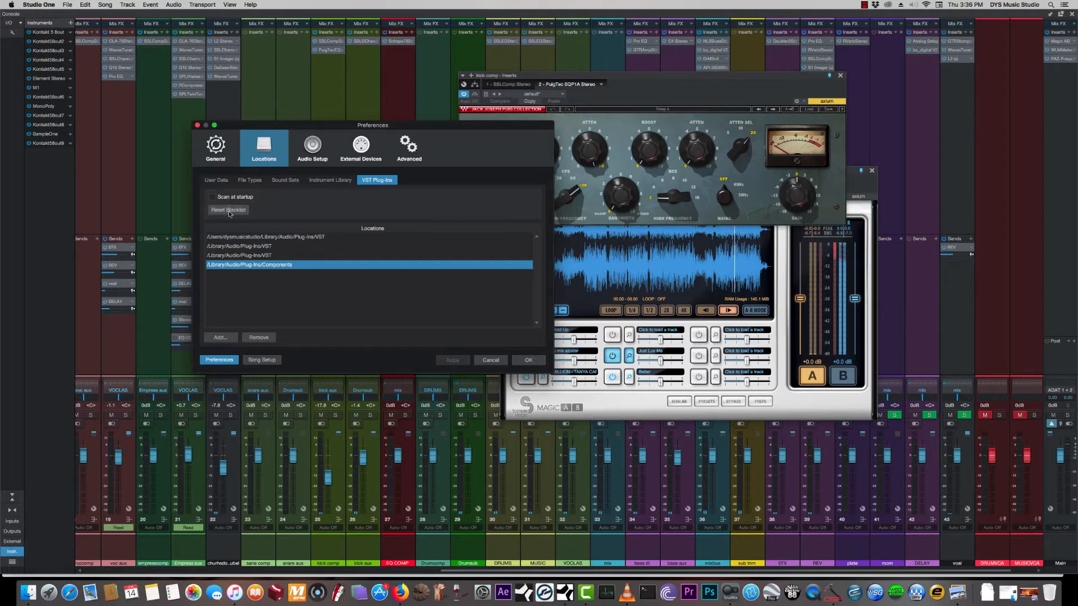
click(492, 361)
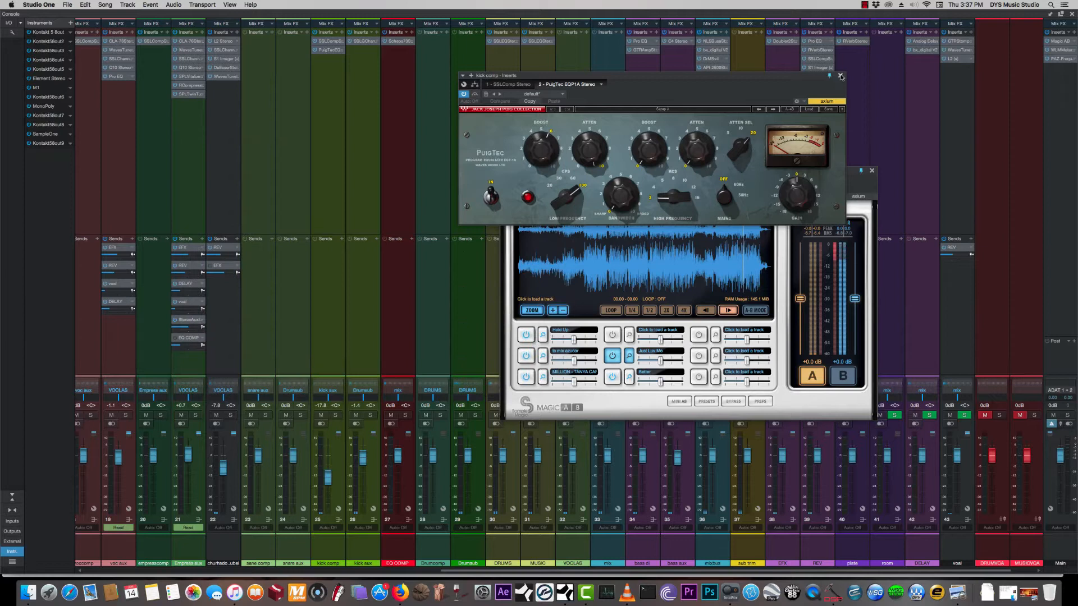
- Close the PuigTec and Magic AB plug-in windows and return from the console to the arrangement
click(839, 76)
click(871, 171)
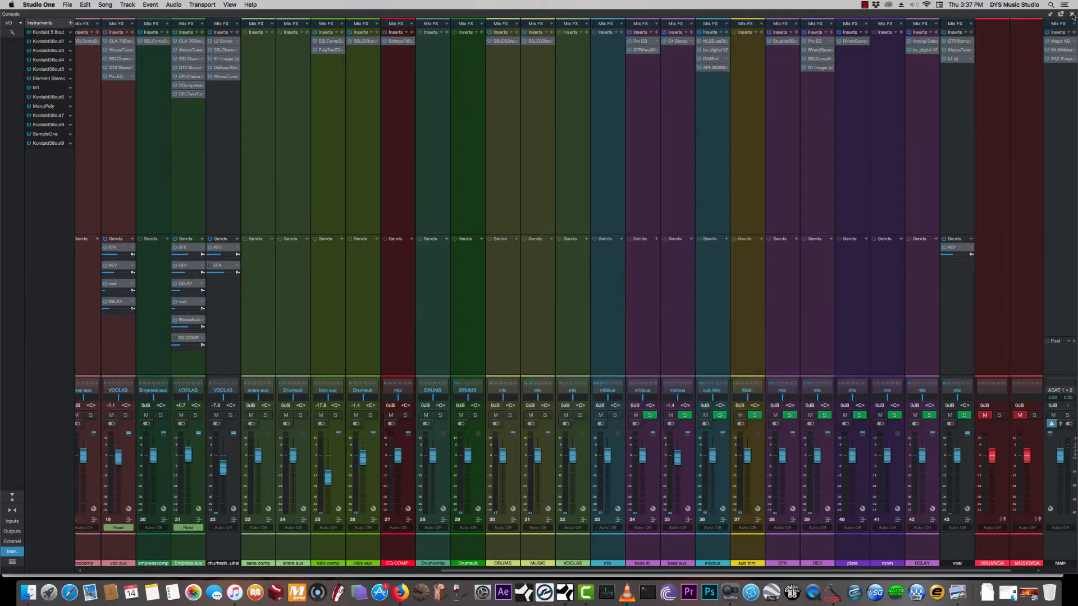
key(F3)
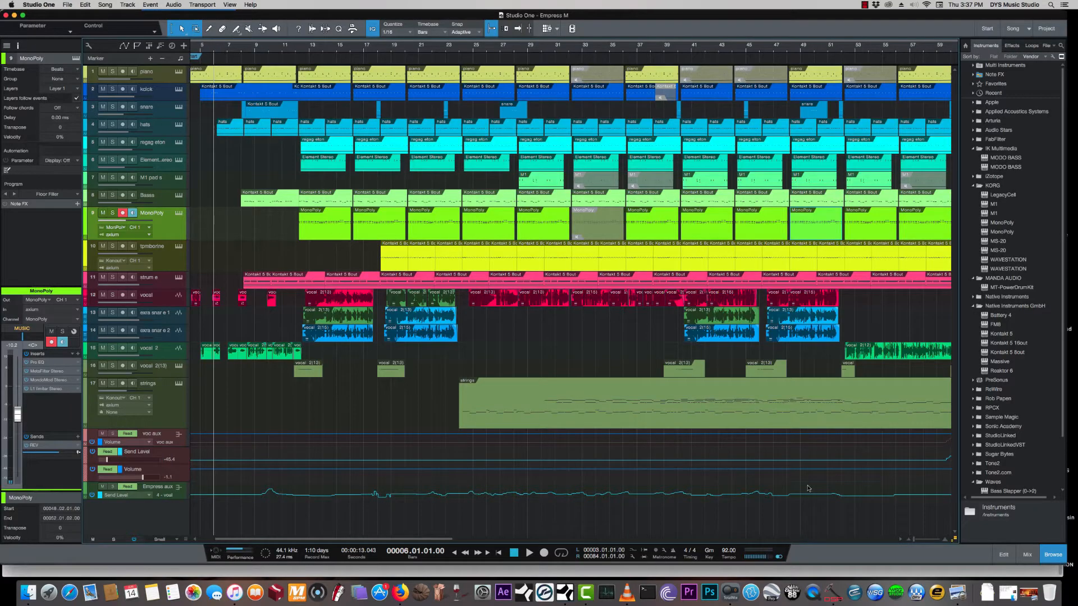
- Play the song from bar 4, beat 2, and disarm the MonoPoly track during playback
drag(913, 540, 916, 541)
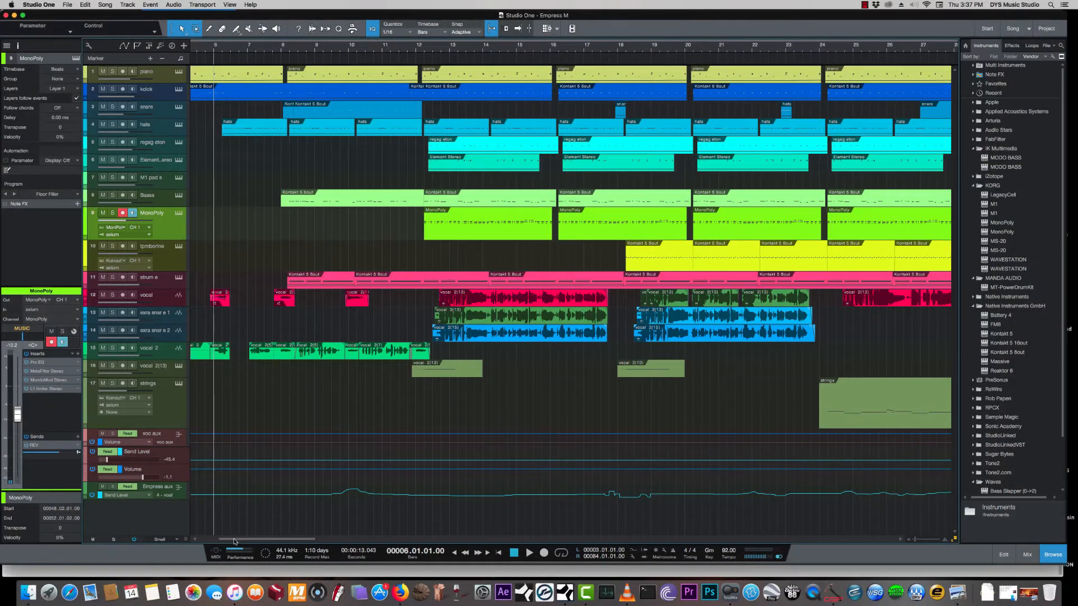
scroll(285, 83, left, 5)
click(250, 49)
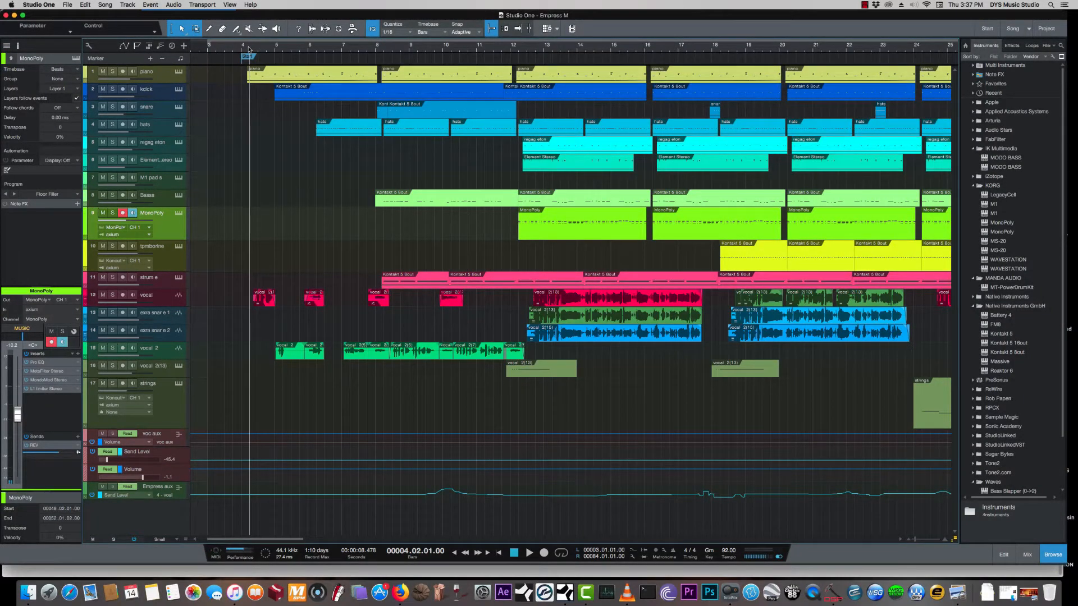
key(space)
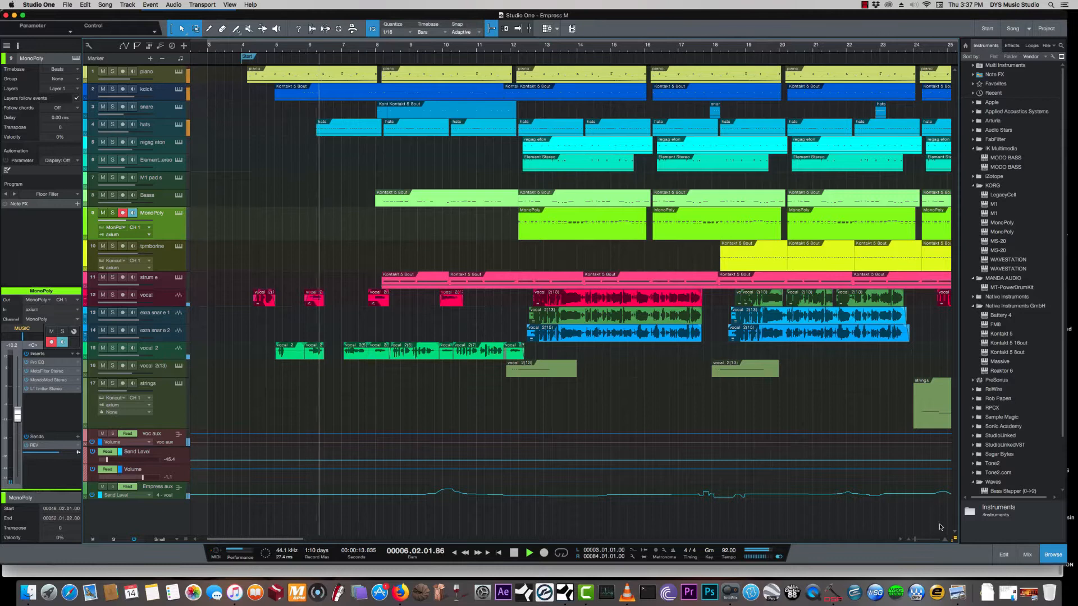
click(124, 213)
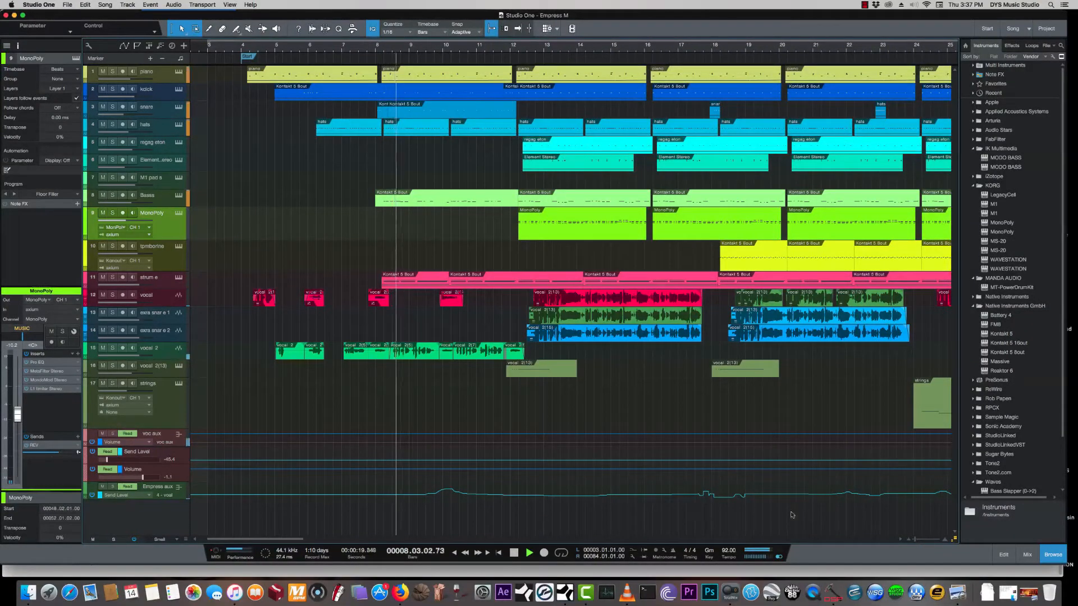
- Follow playback across the arrangement and check the console's channel meters, then stop the song
drag(305, 541, 321, 542)
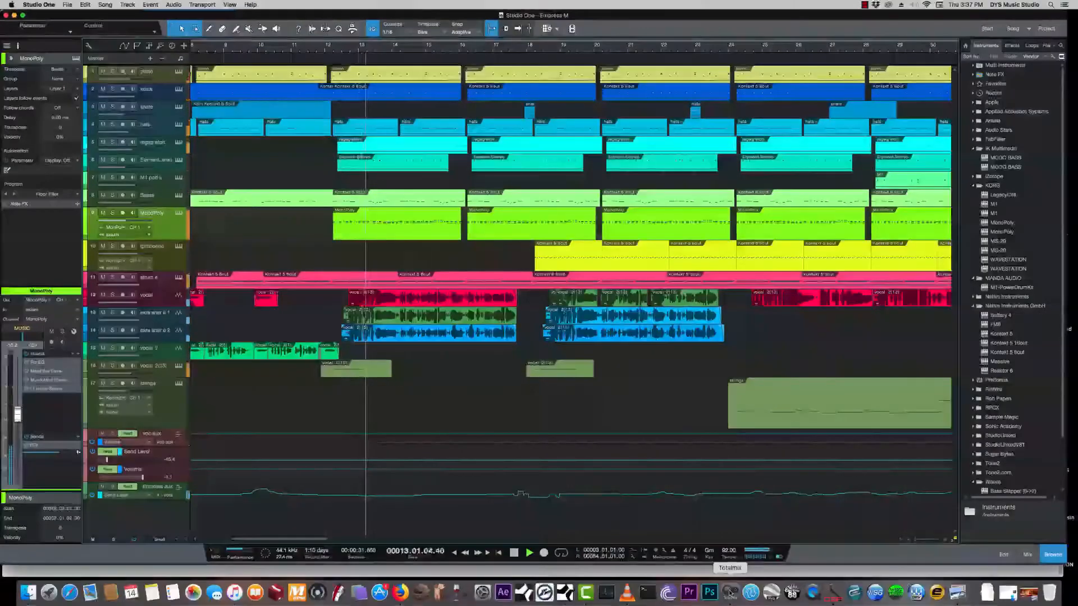
drag(917, 541, 915, 543)
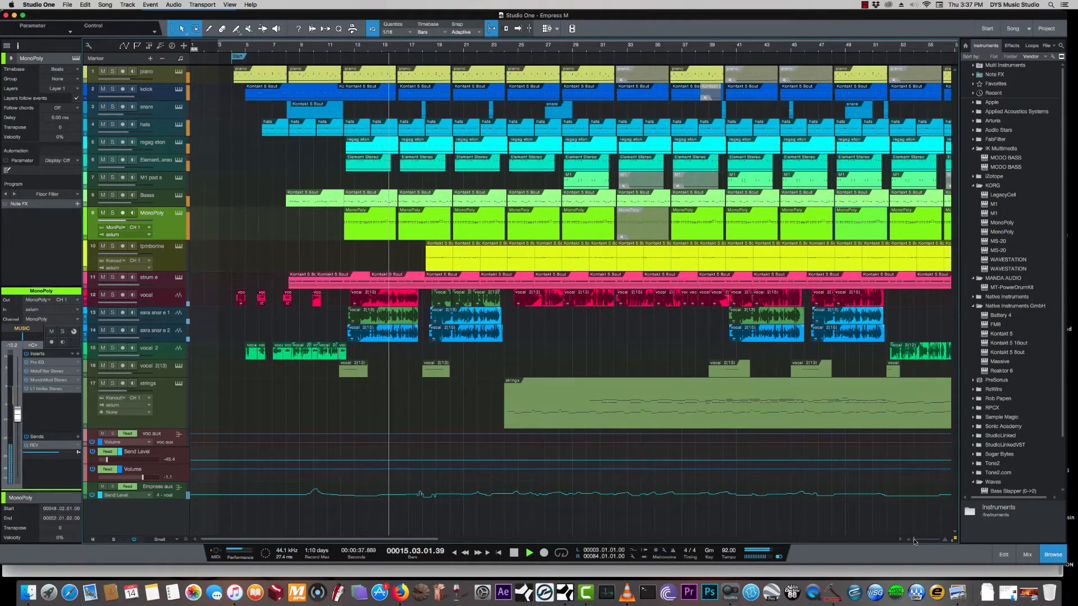
click(1028, 555)
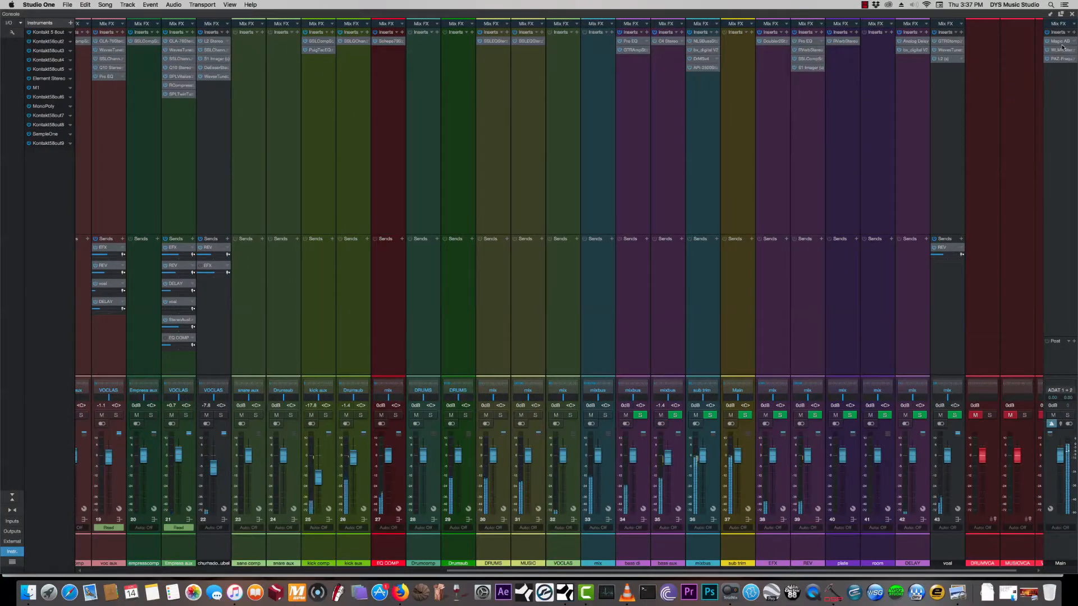
click(1072, 16)
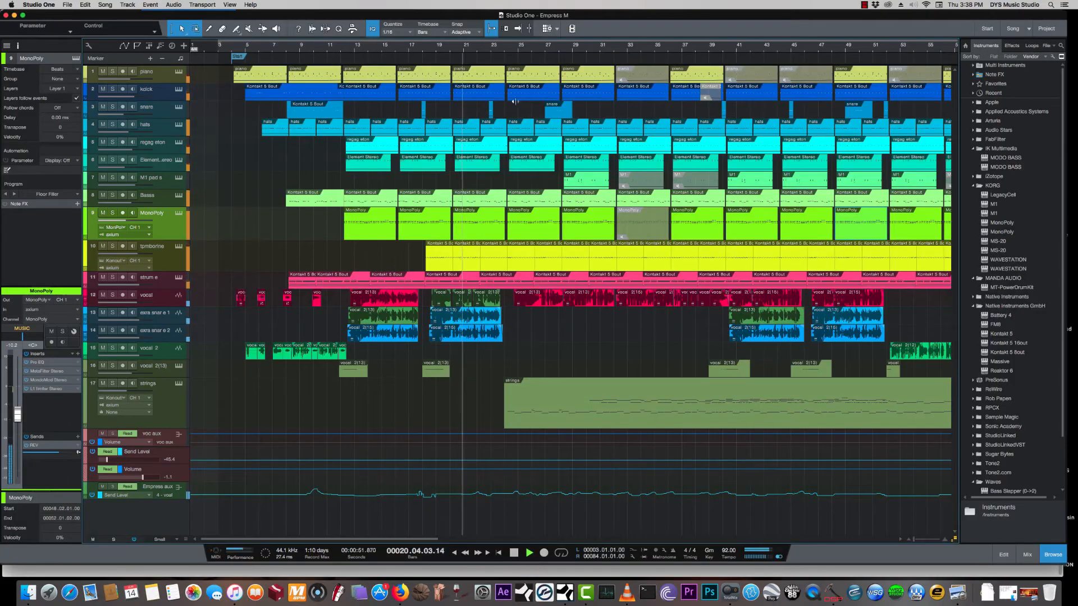
key(space)
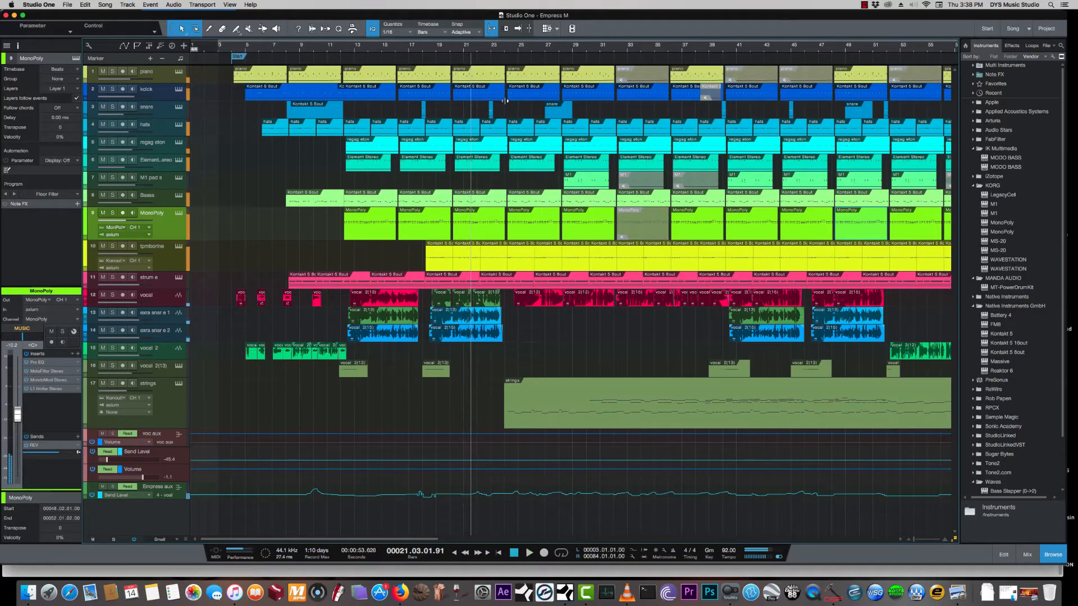
- Return the playhead to bar 4, beat 2, beside the Start marker
click(238, 57)
click(235, 49)
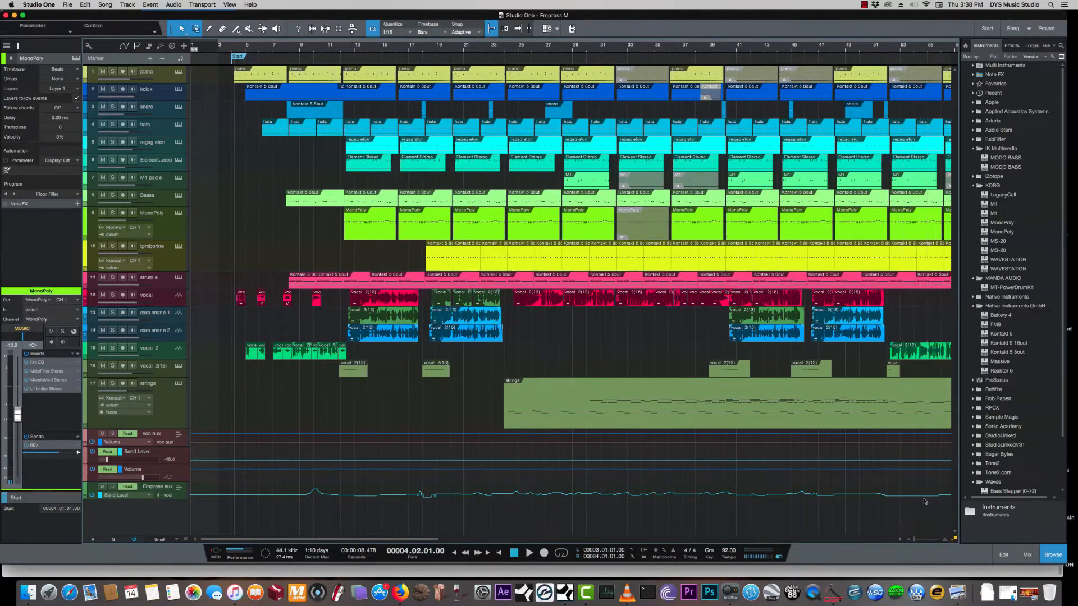
drag(914, 542, 915, 542)
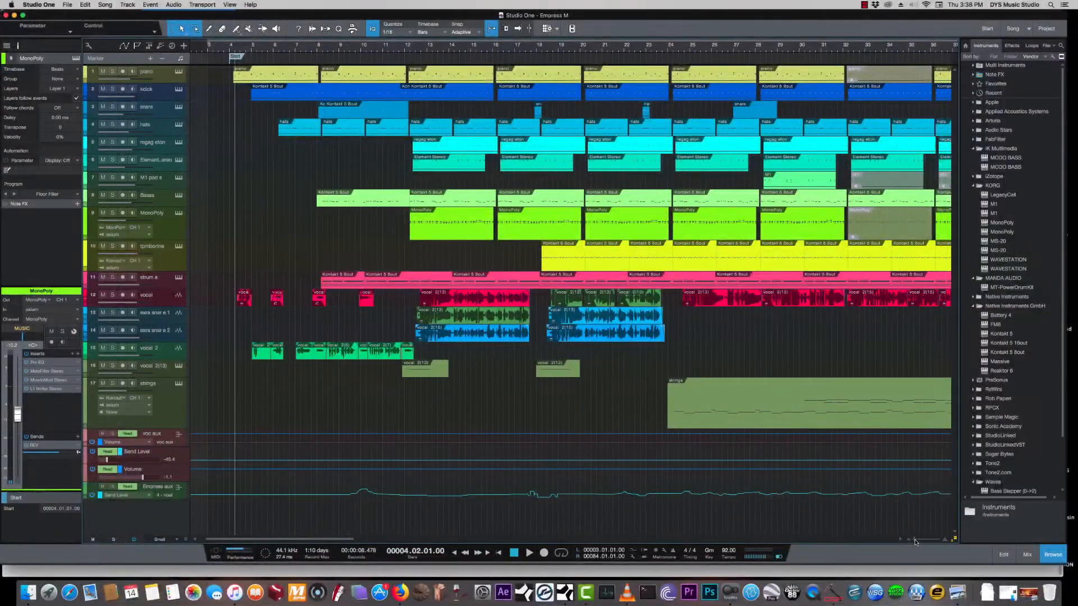
- Select the piano, kick and MonoPoly tracks in turn and look over their channels in the mixing console
click(166, 79)
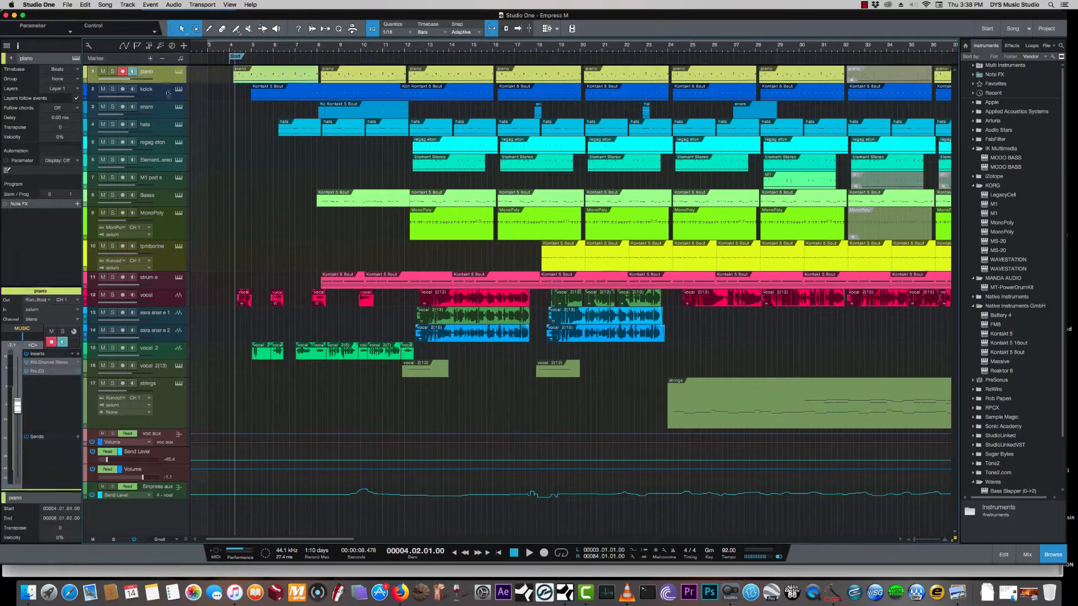
click(164, 97)
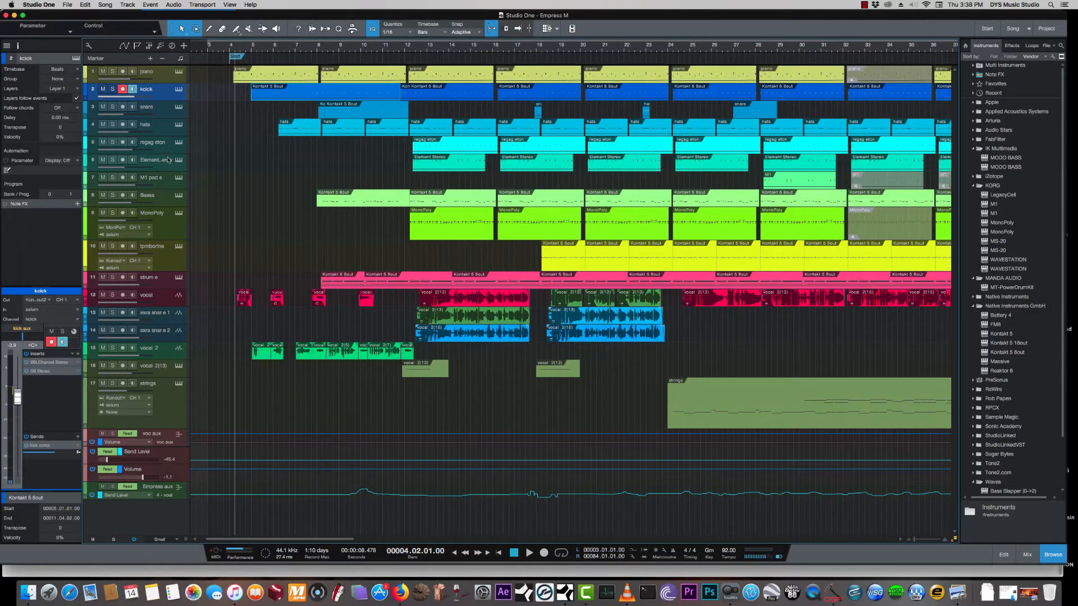
click(176, 234)
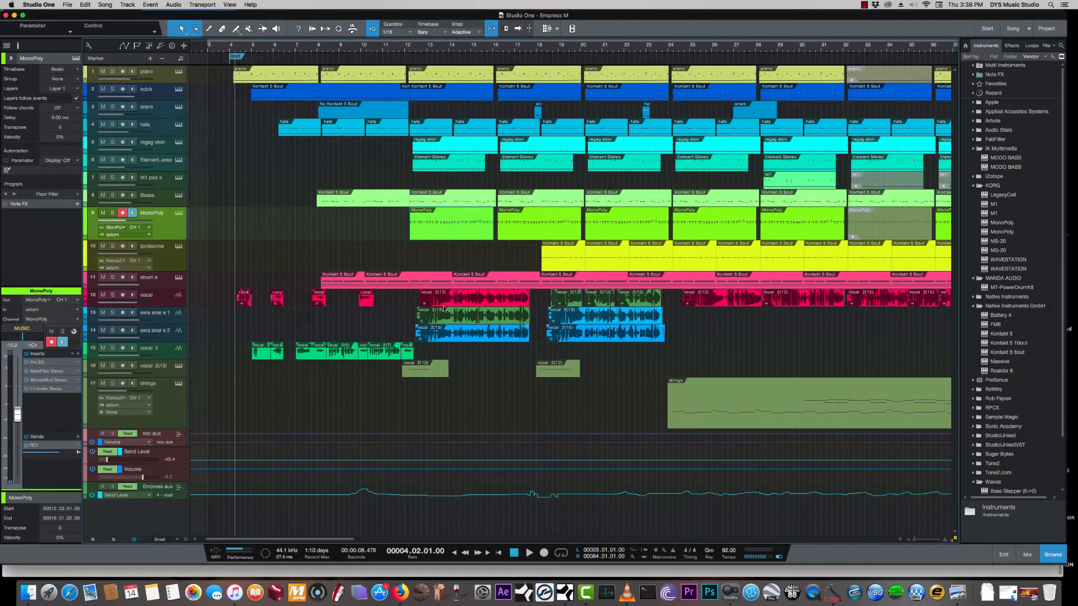
click(1026, 555)
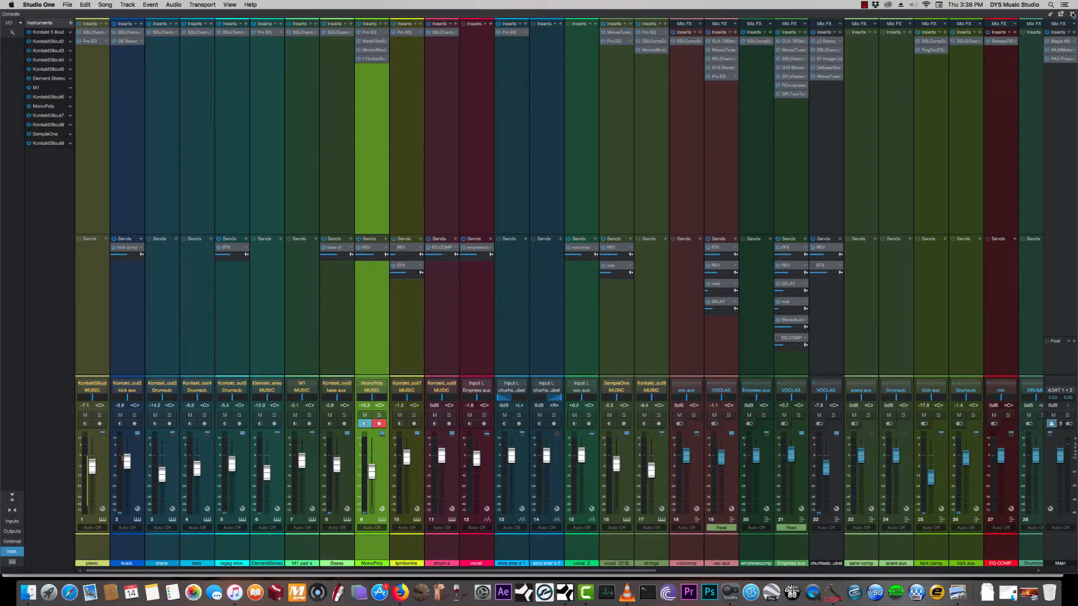
click(1071, 14)
- Toggle MonoPoly's input monitoring off and back on, and select the Bass track followed by the kick track
click(133, 214)
click(133, 214)
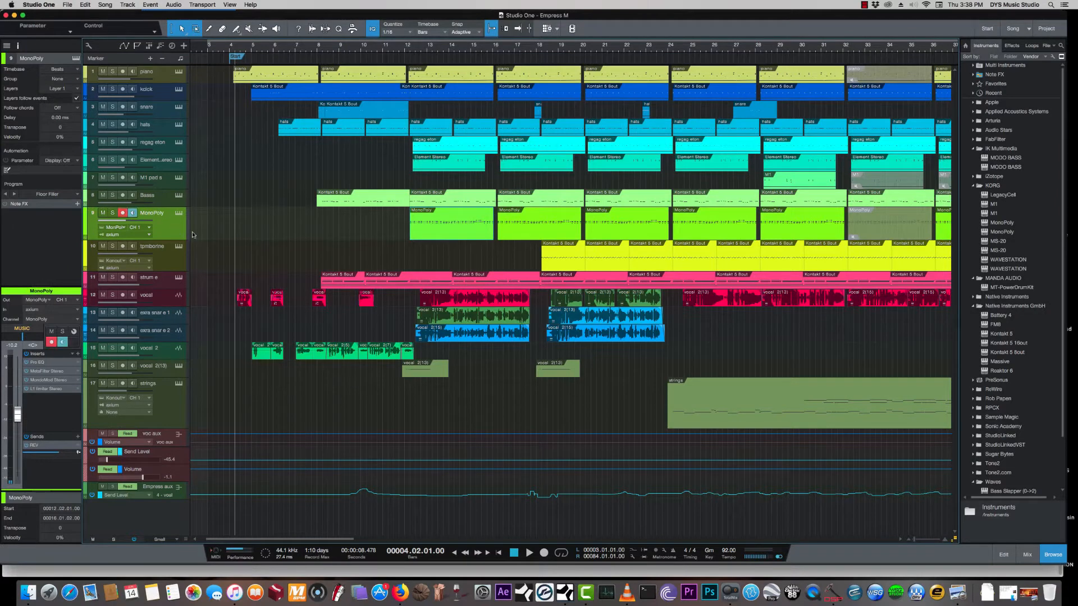
click(165, 202)
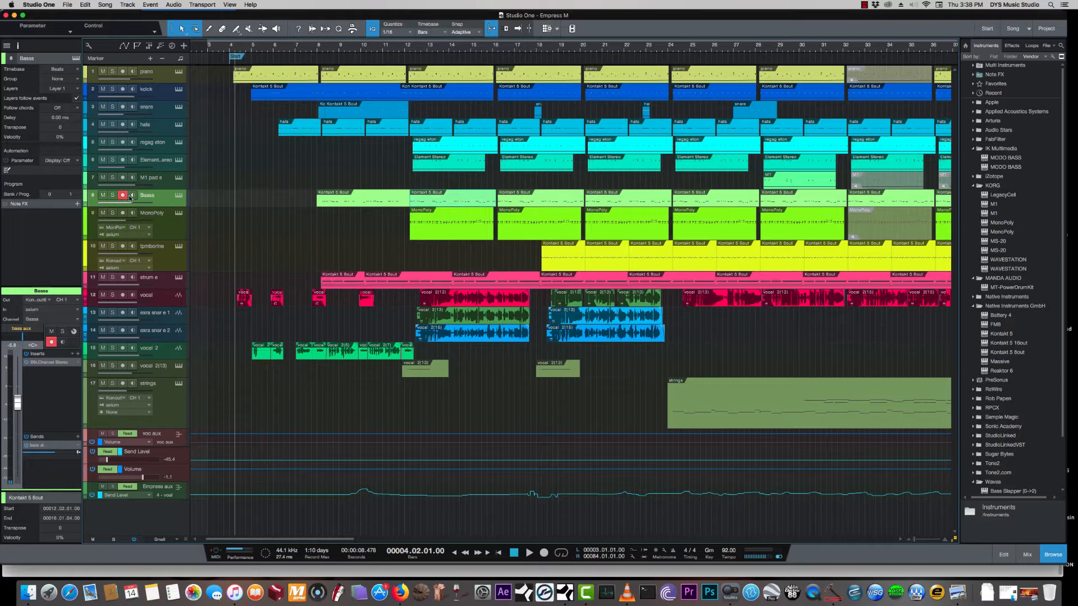
click(160, 96)
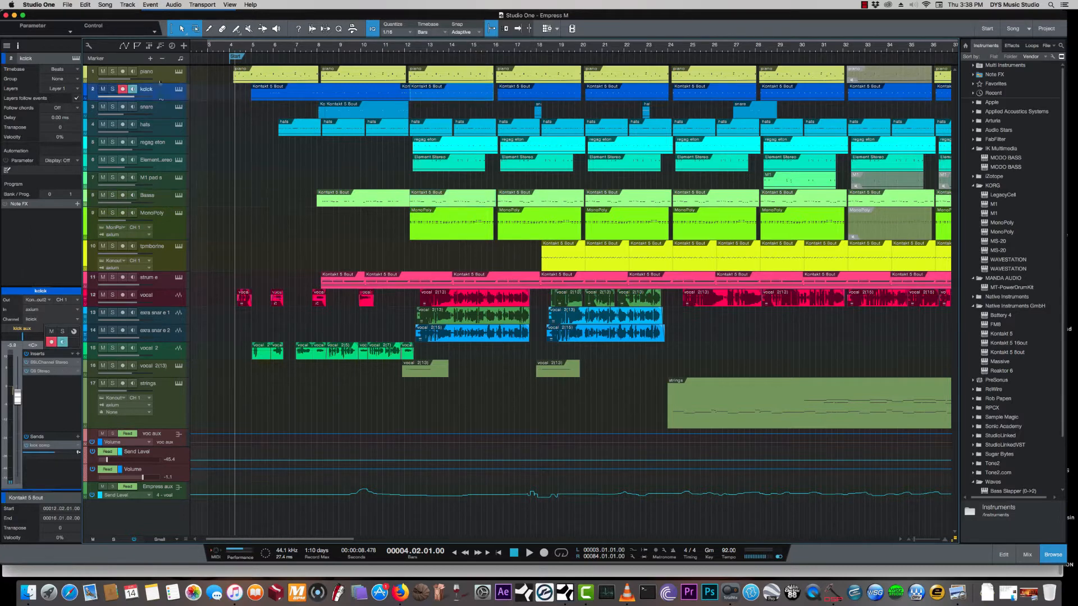
- Solo the piano track with its Kontakt instrument open, audition it from bar 5, and close the instrument
click(160, 77)
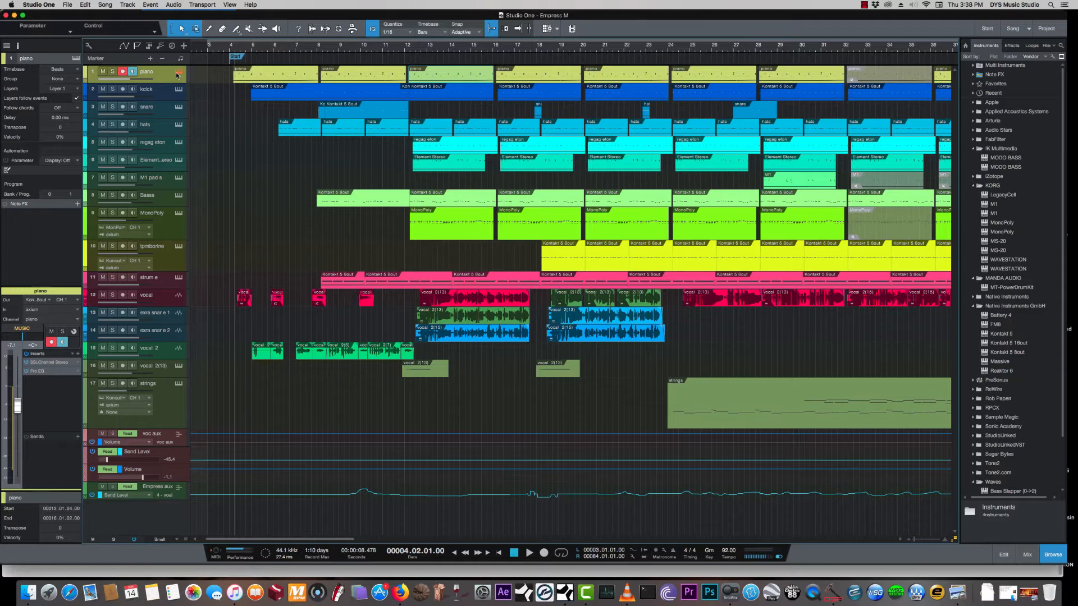
click(177, 74)
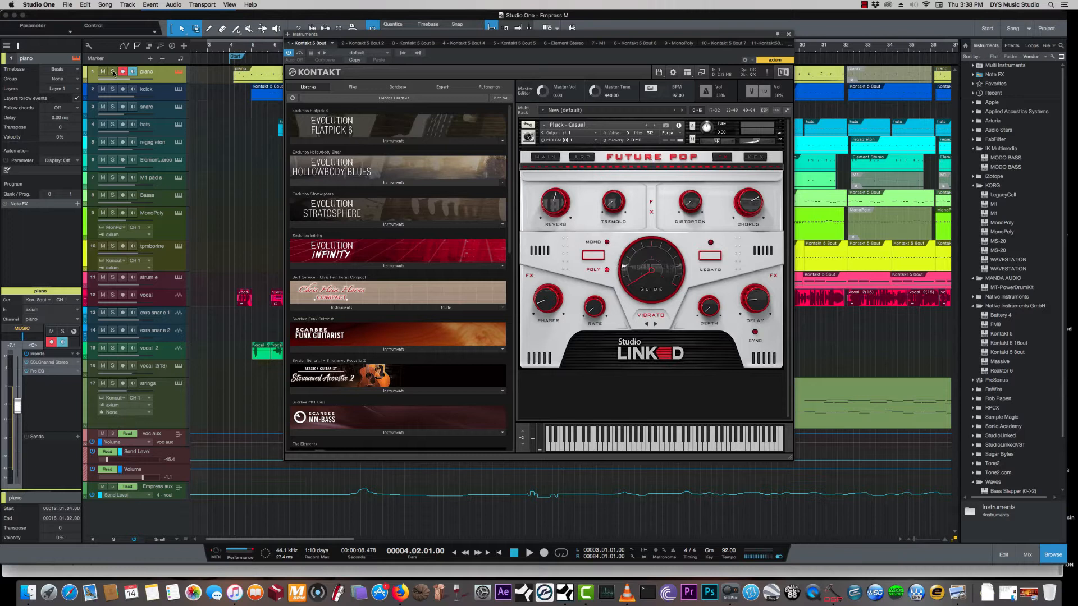
key(s)
click(262, 48)
key(space)
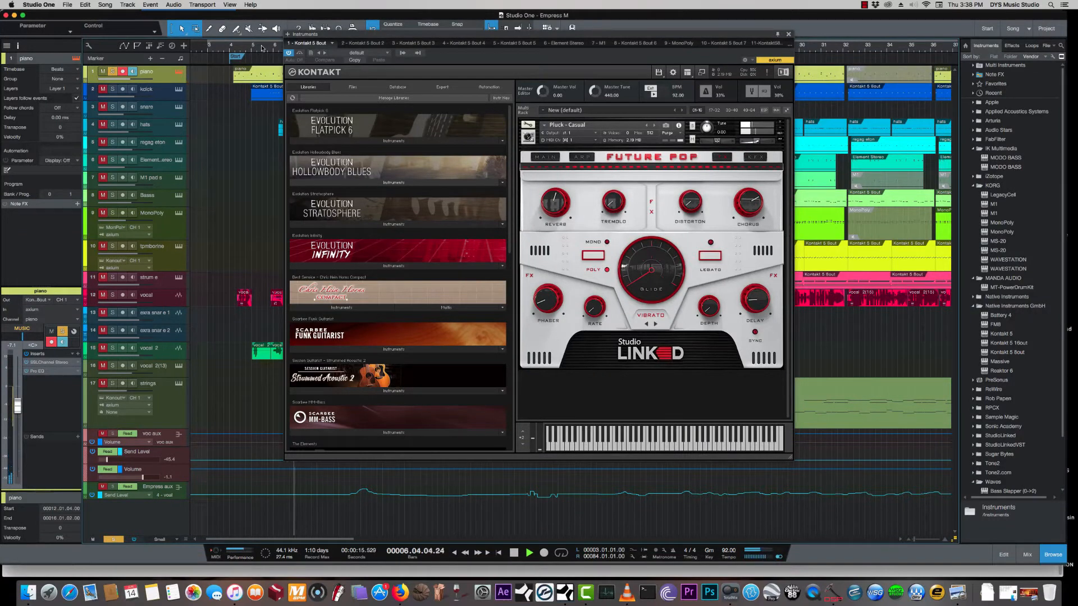
key(space)
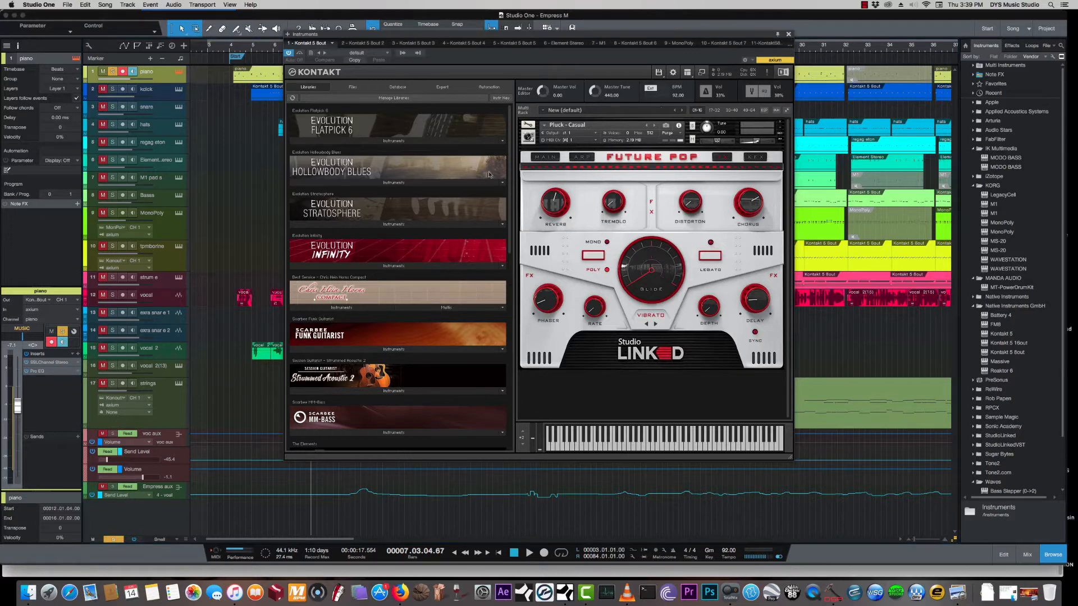
click(788, 35)
- Compare the piano's SSLChannel Stereo insert bypassed and active while playing from bar 7, and look over the track's Kontakt instrument
double_click(48, 362)
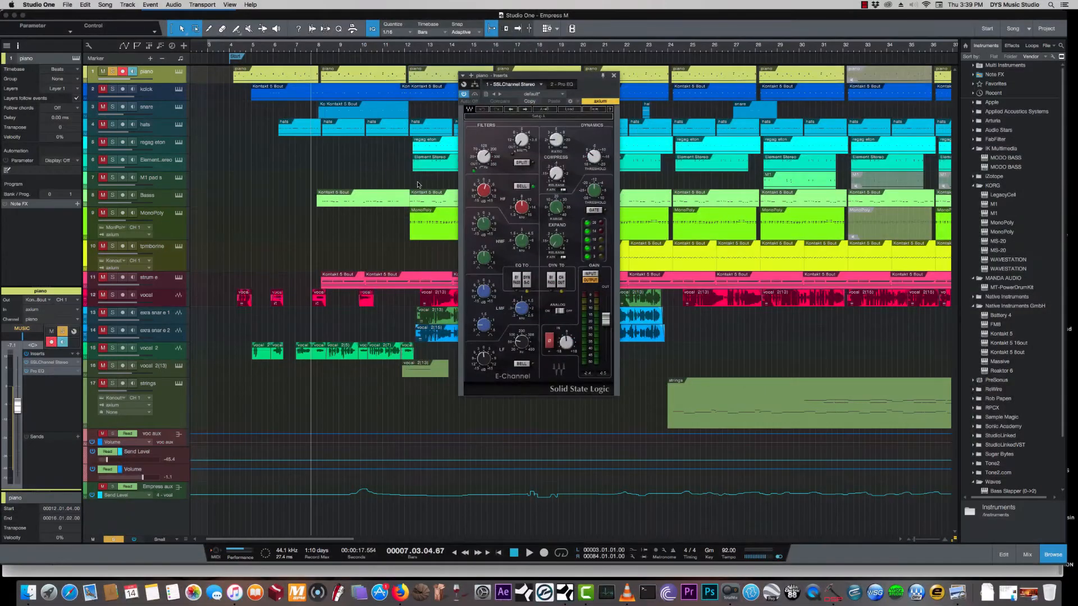
drag(490, 158, 490, 155)
click(297, 49)
key(space)
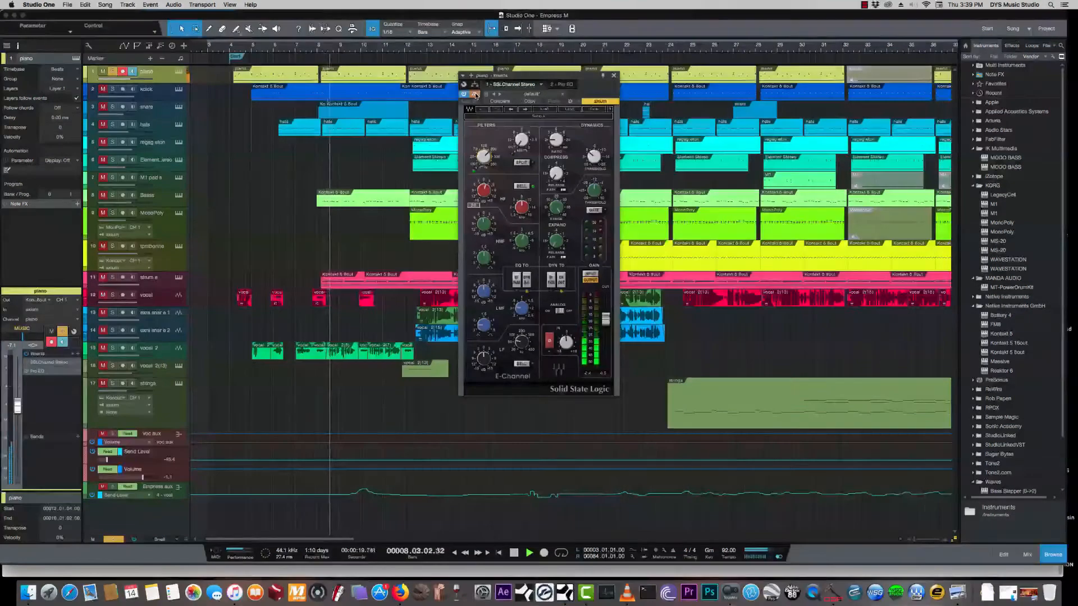
key(space)
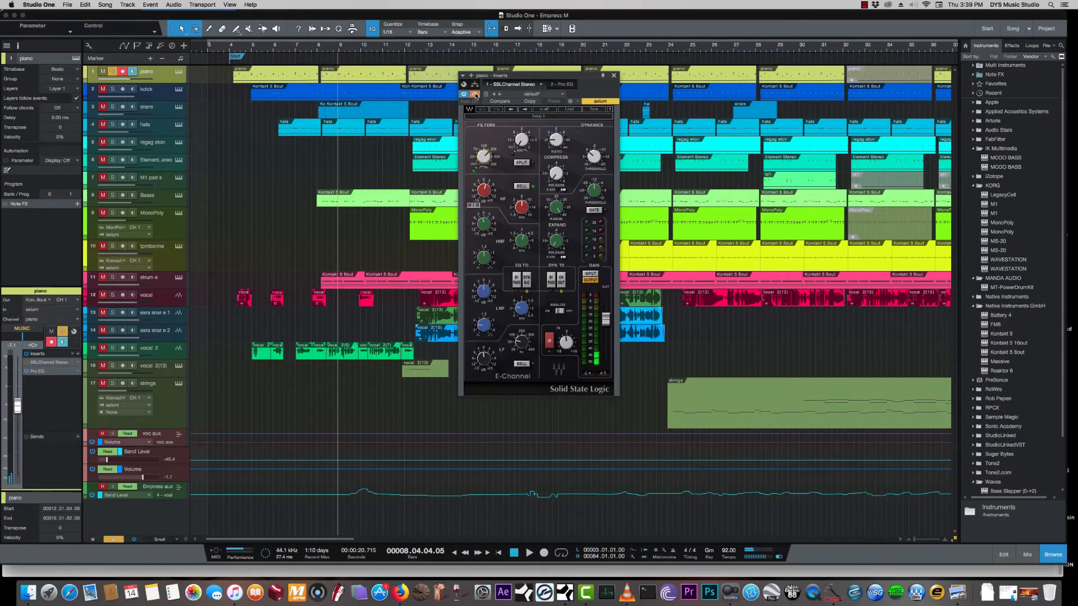
key(space)
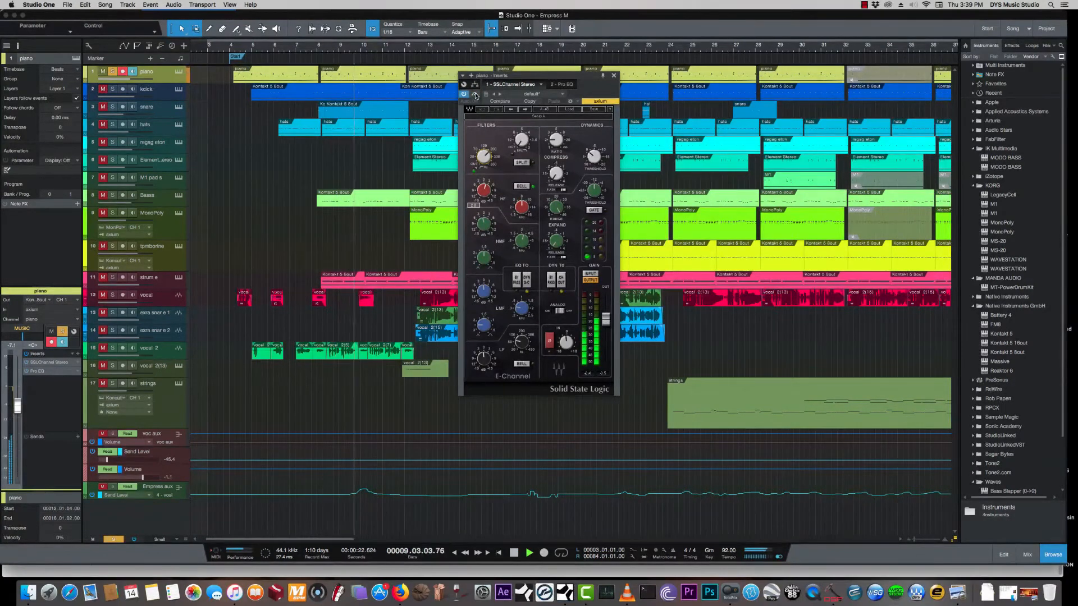
key(space)
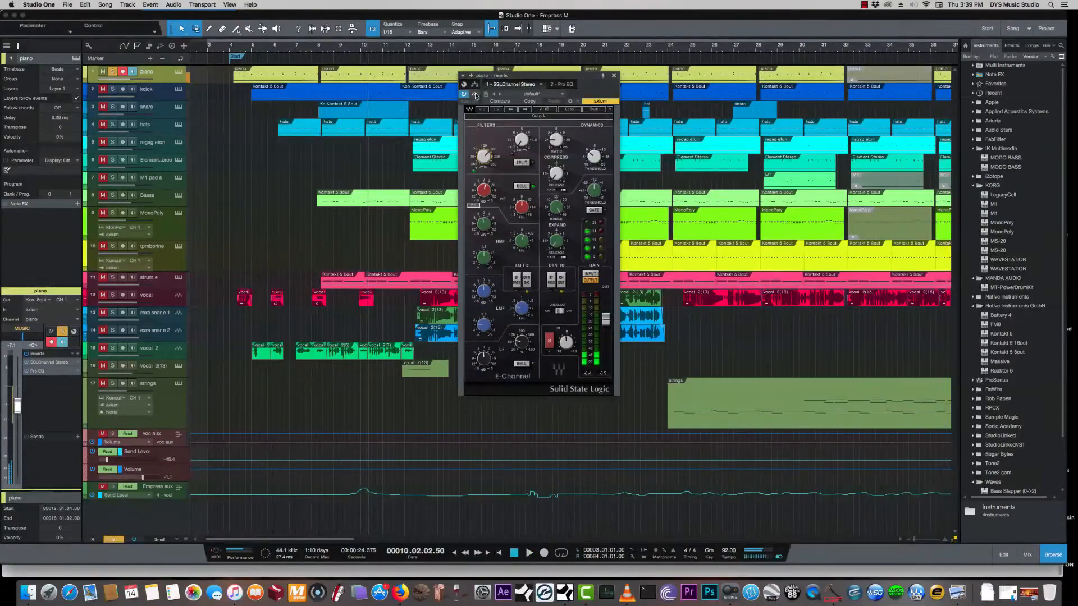
click(614, 76)
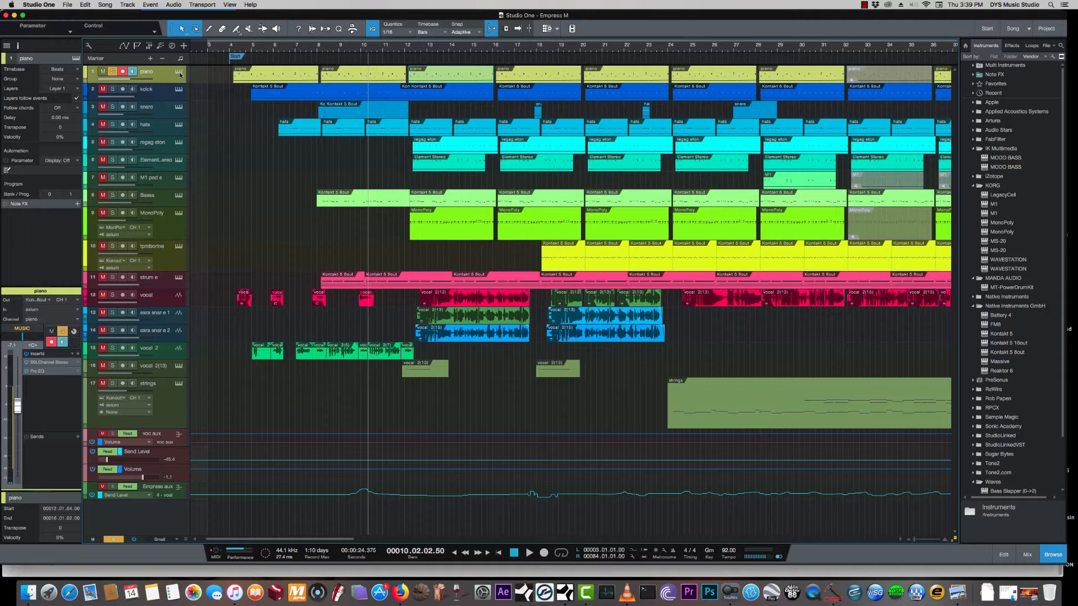
click(179, 72)
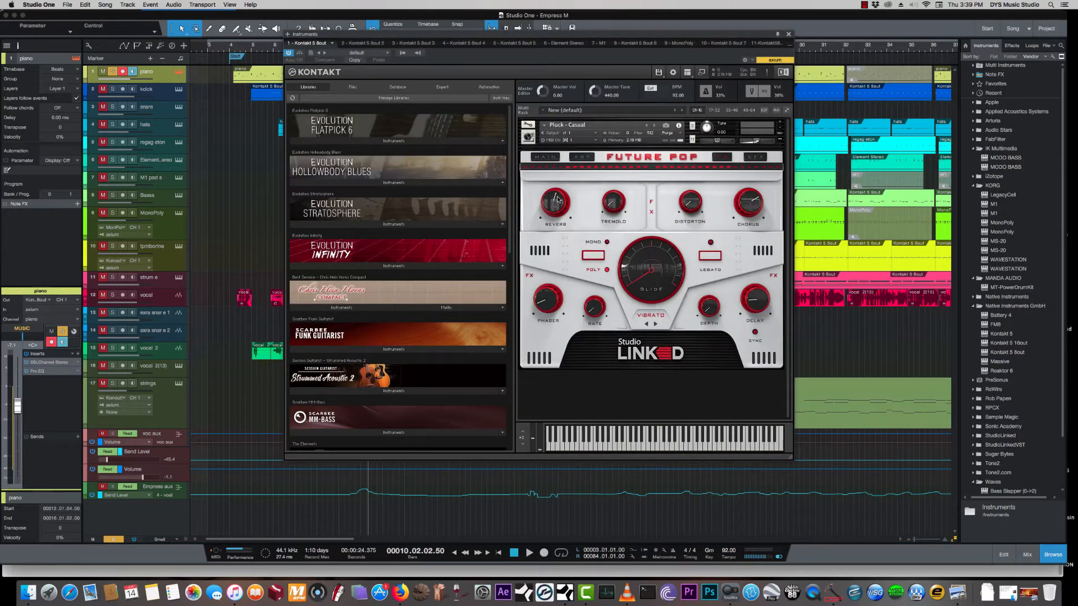
click(790, 35)
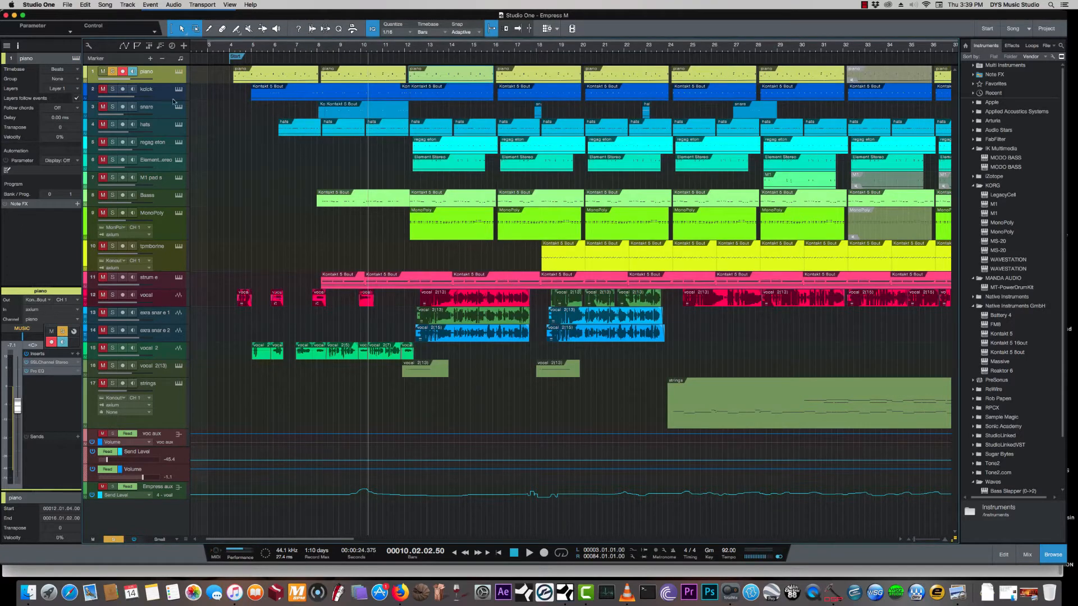
- Solo the kick and snare tracks alongside the piano and audition them from bar 5
click(112, 89)
click(158, 97)
click(112, 107)
click(267, 50)
key(space)
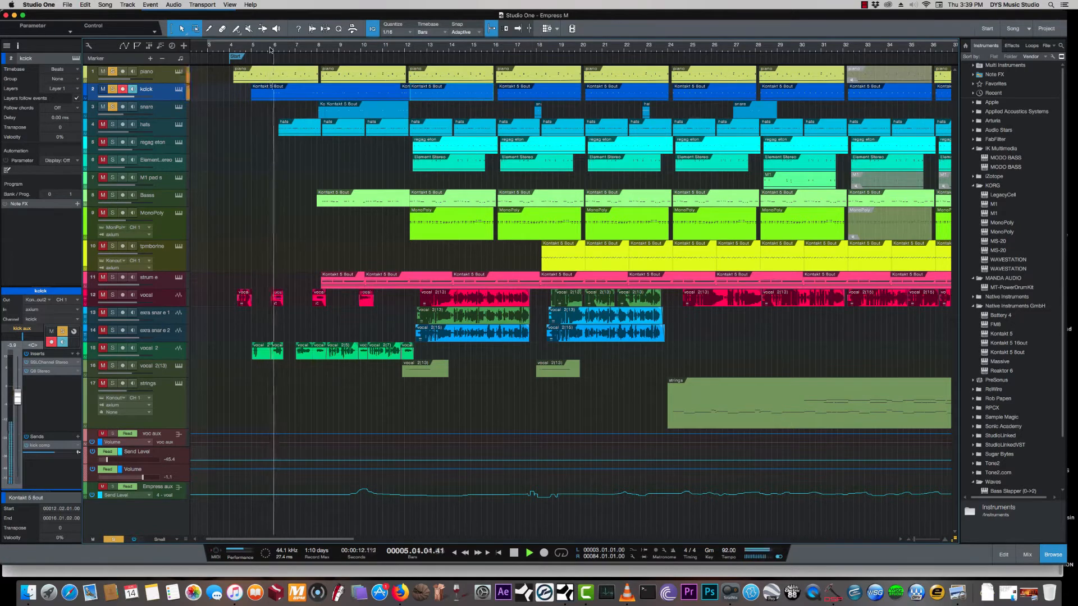
key(space)
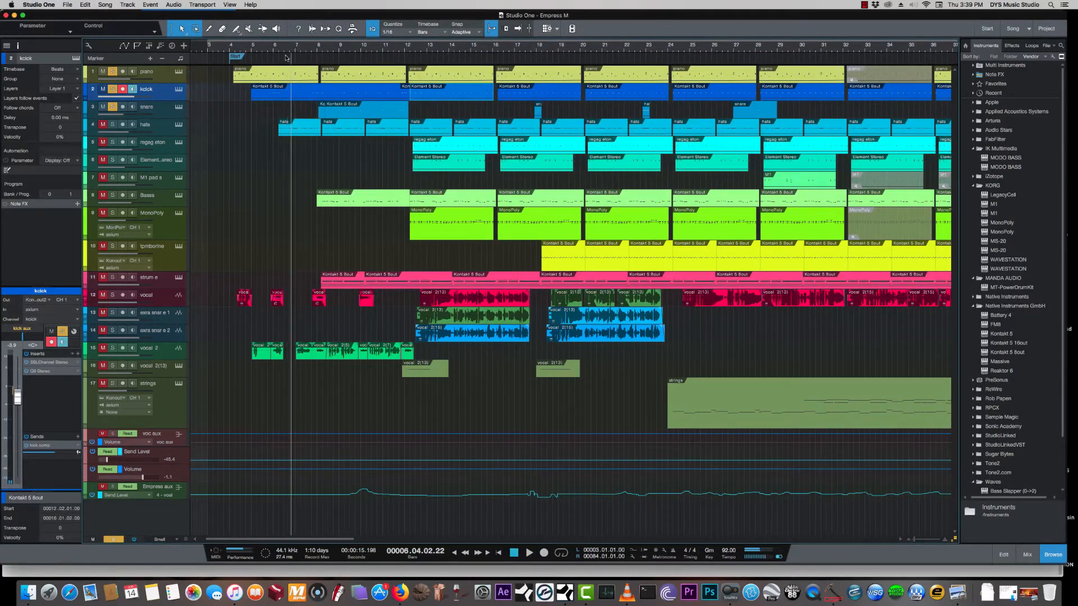
- Select the piano, kick and snare tracks in turn and look over each one's channel in the inspector
click(169, 78)
click(168, 98)
click(166, 111)
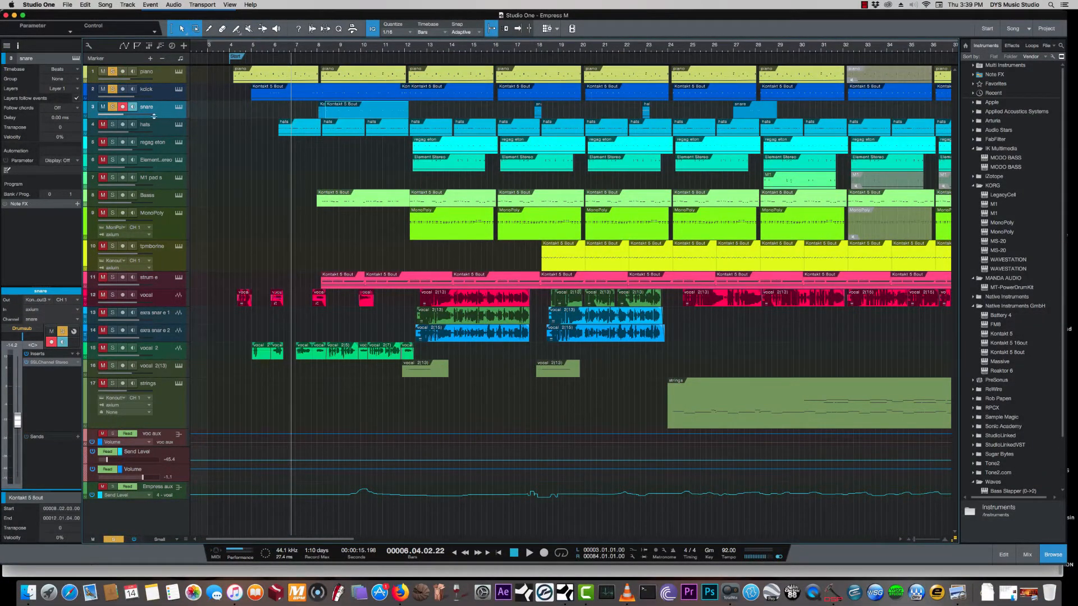
- Add the hats track to the soloed tracks, select it, and briefly play on from bar 6
click(113, 124)
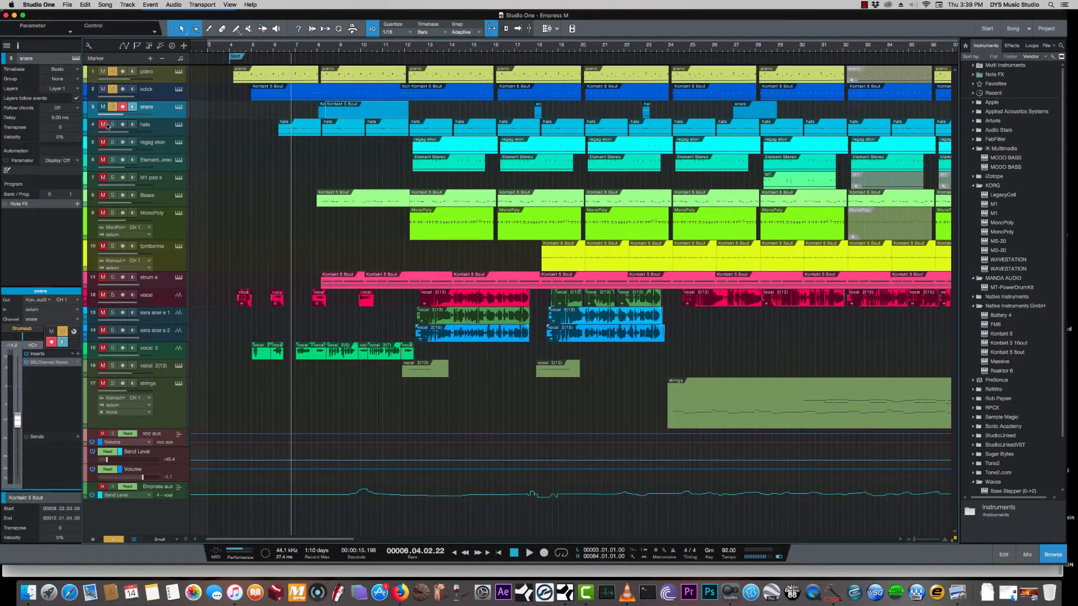
click(152, 127)
key(space)
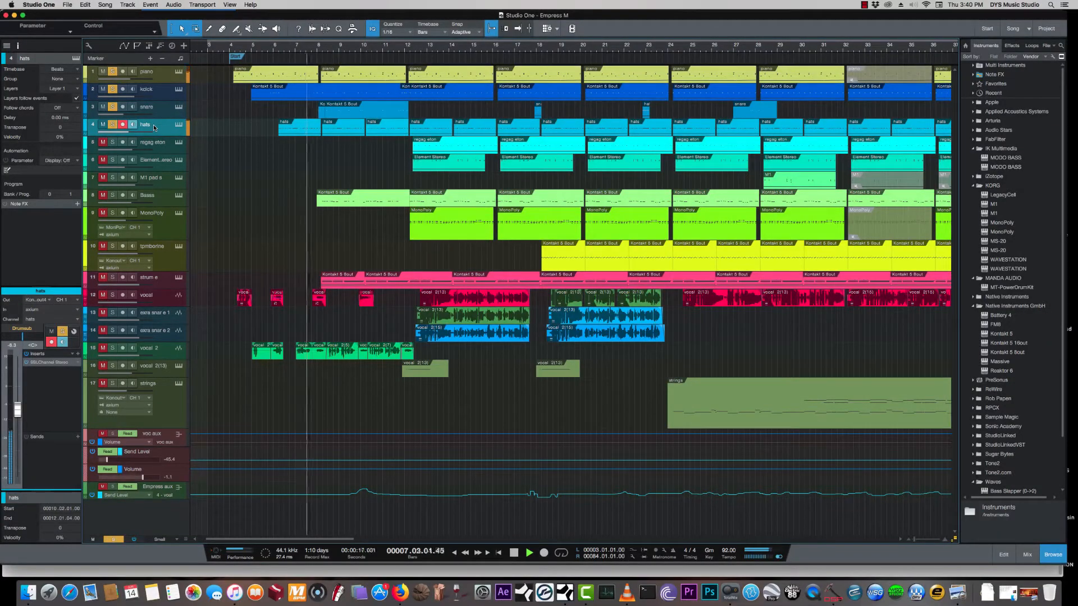
key(space)
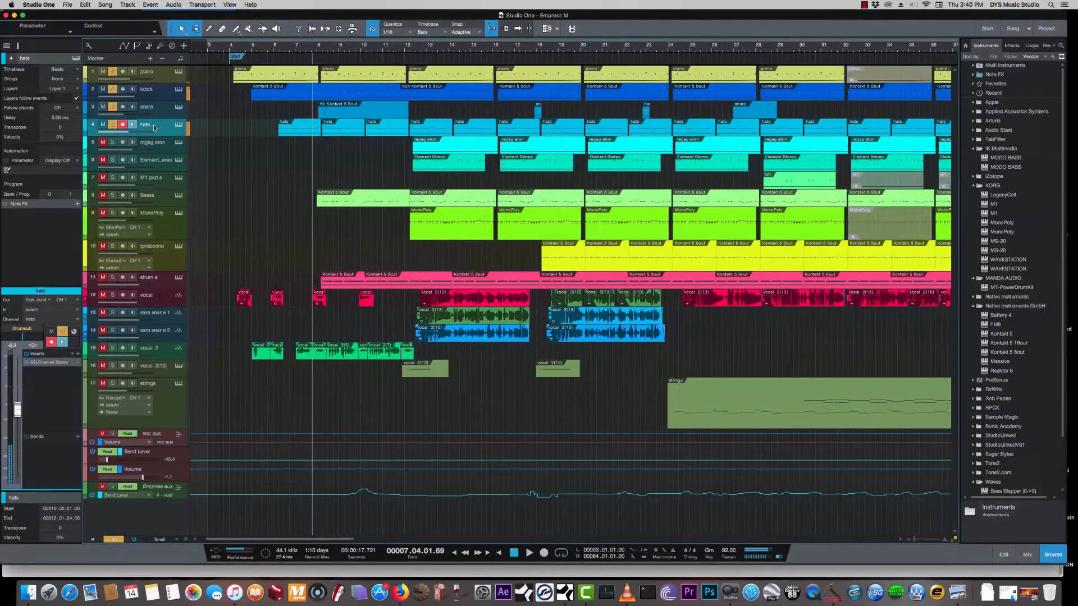
- Examine the filter section of the hats track's SSLChannel Stereo insert and close the plug-in
click(56, 363)
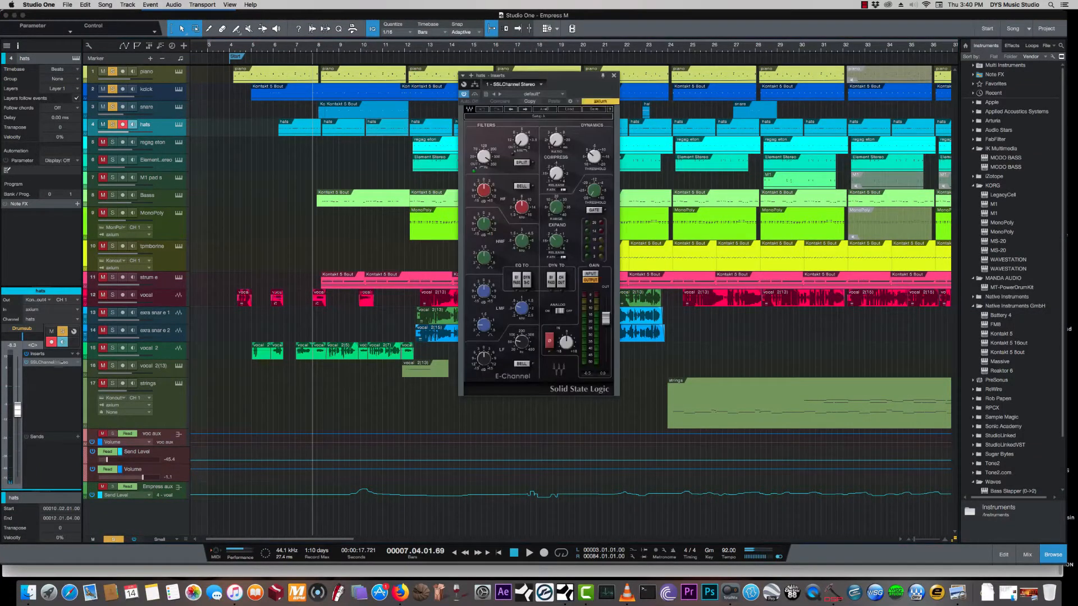
click(179, 125)
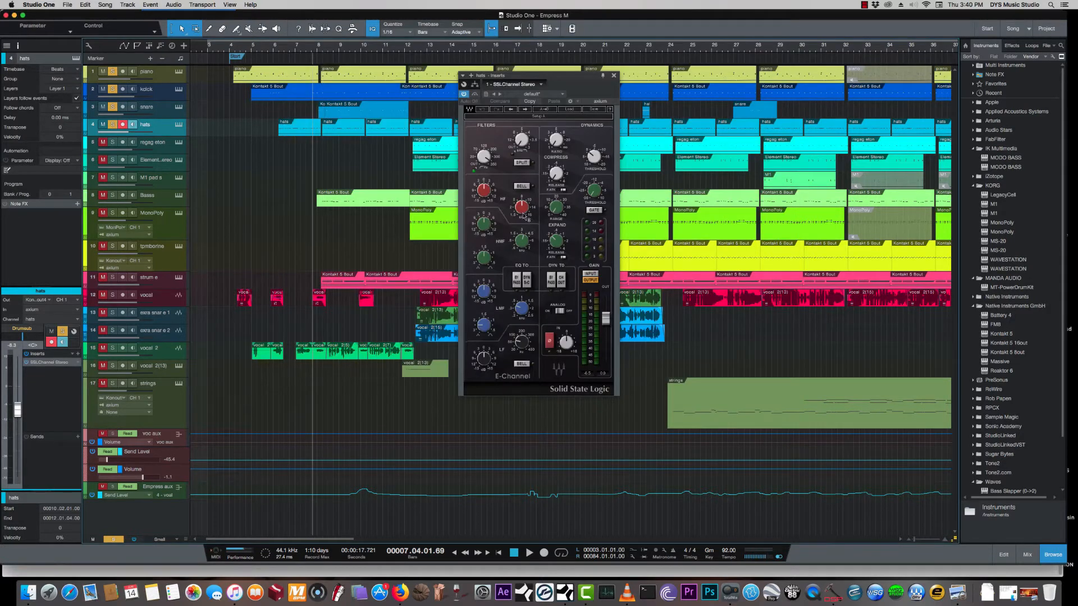
drag(487, 160, 487, 159)
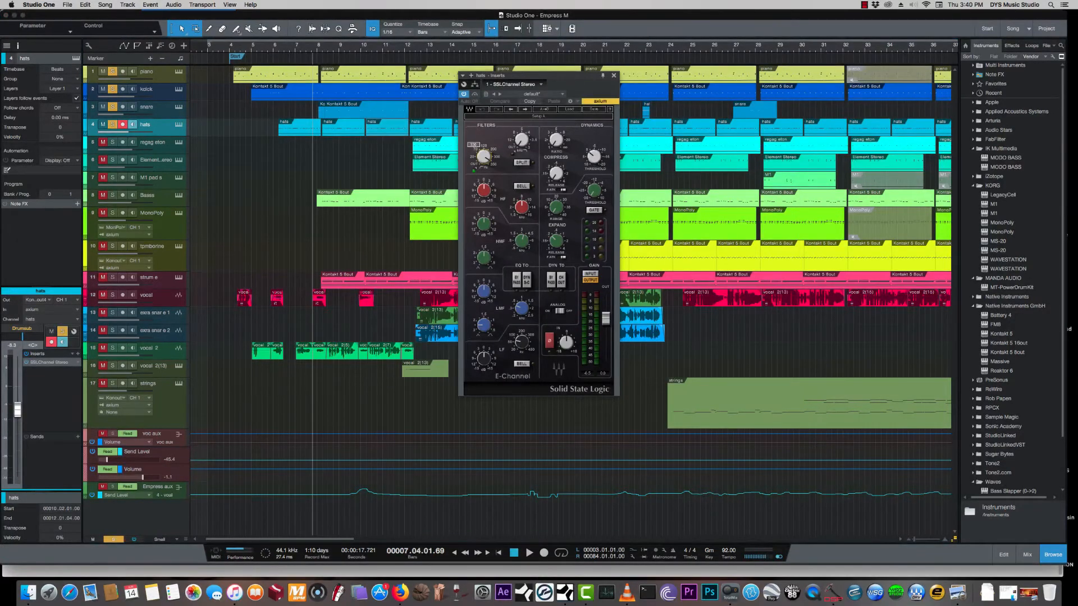
click(613, 76)
- Add the regag eton track to the soloed tracks and audition it from bar 12, beat 3
click(165, 148)
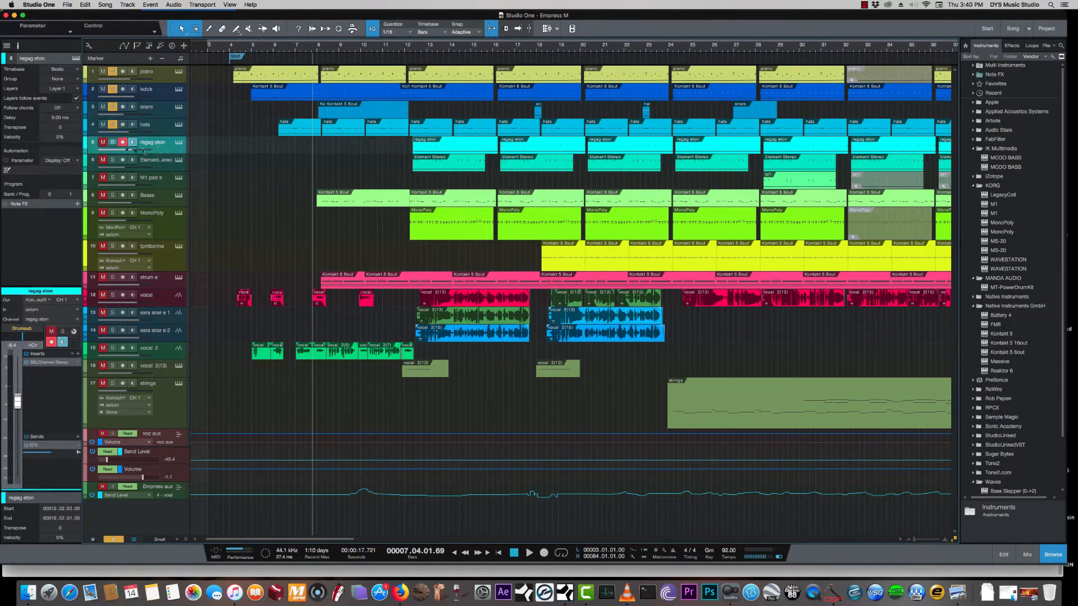
click(417, 47)
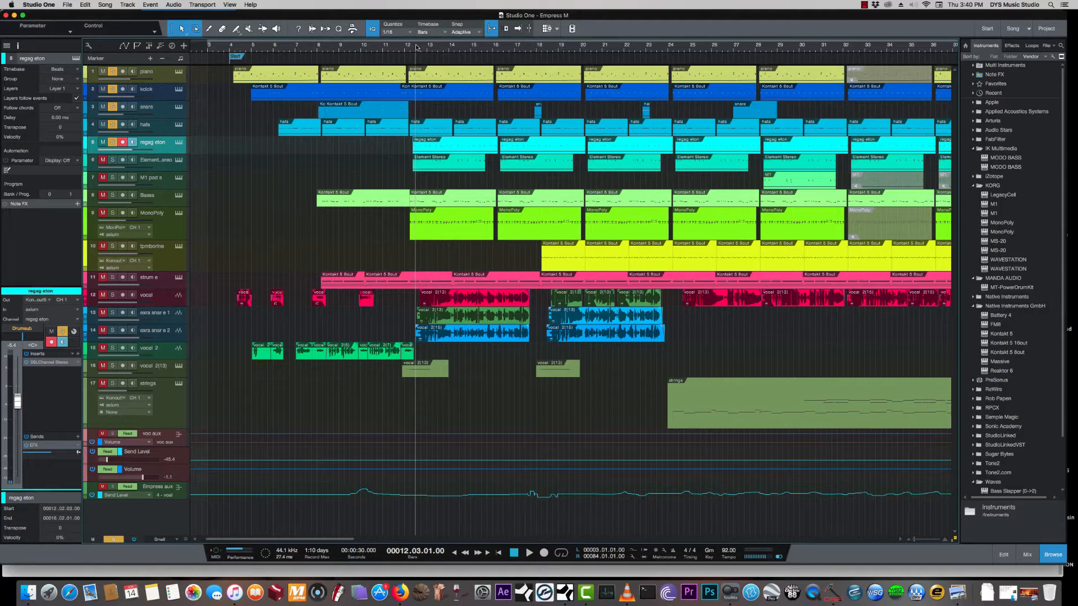
key(space)
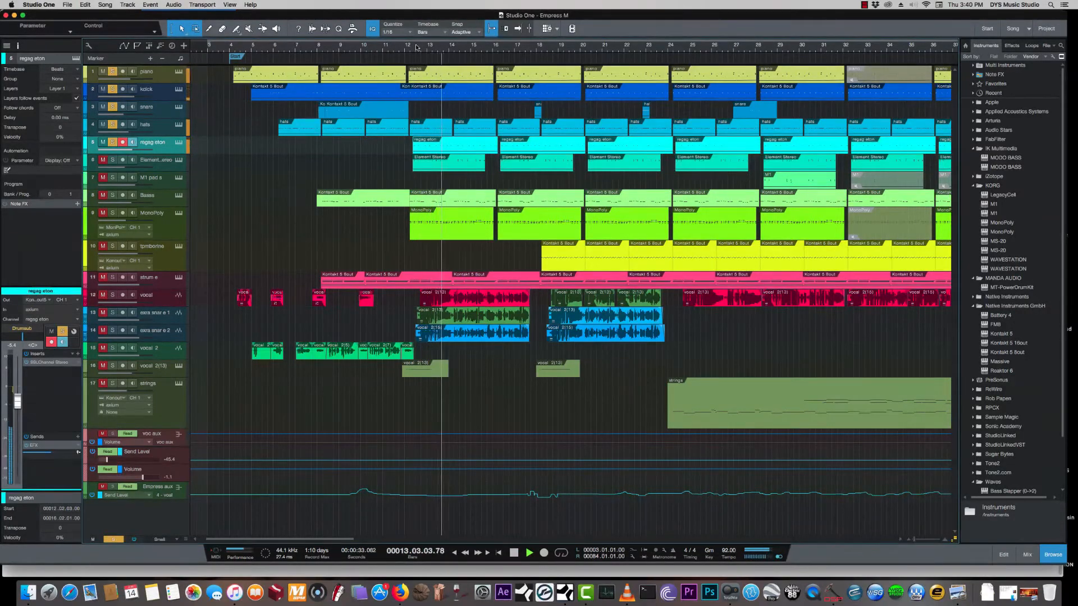
key(space)
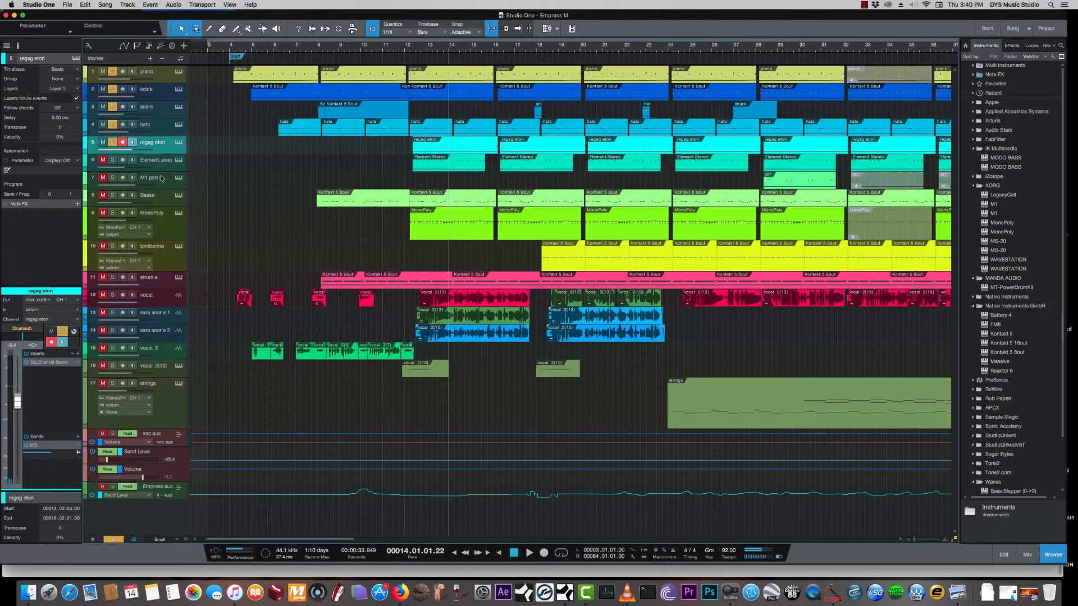
- Add the Element Stereo track to the soloed tracks and audition it from bar 14
click(159, 163)
click(102, 160)
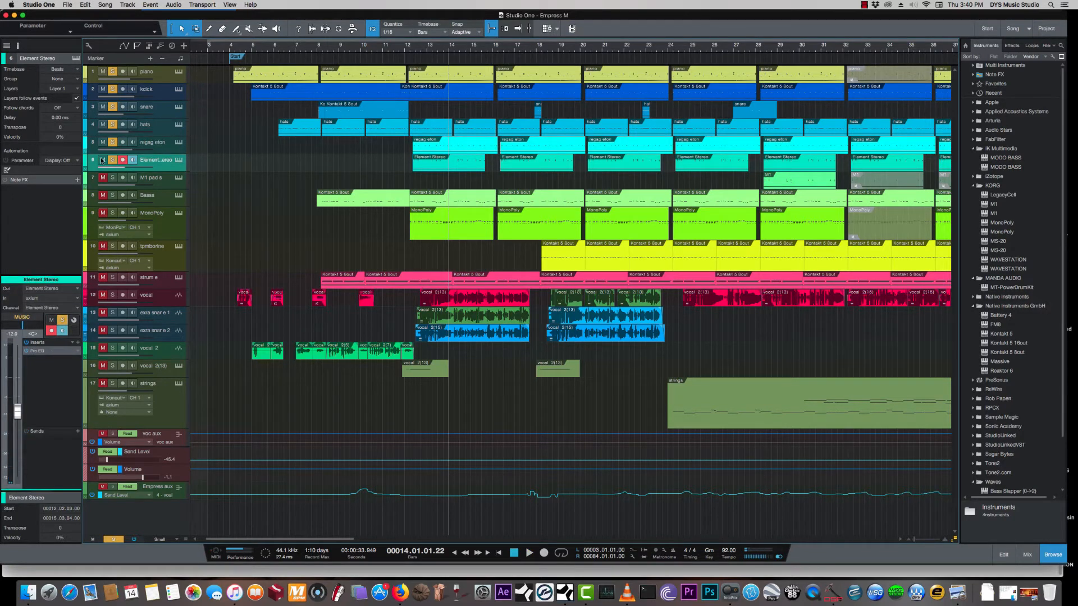
key(space)
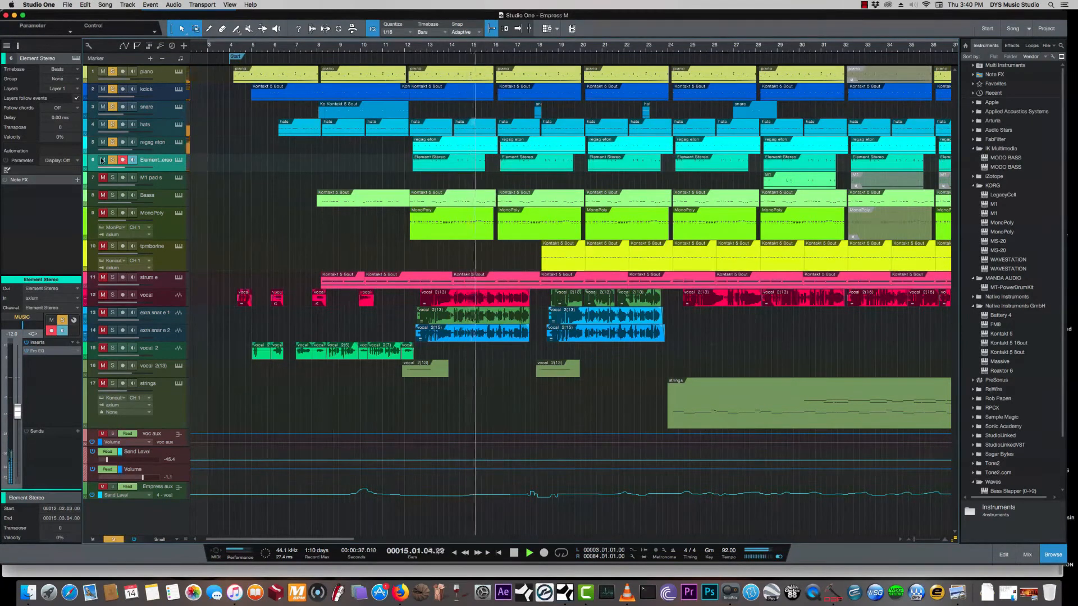
key(space)
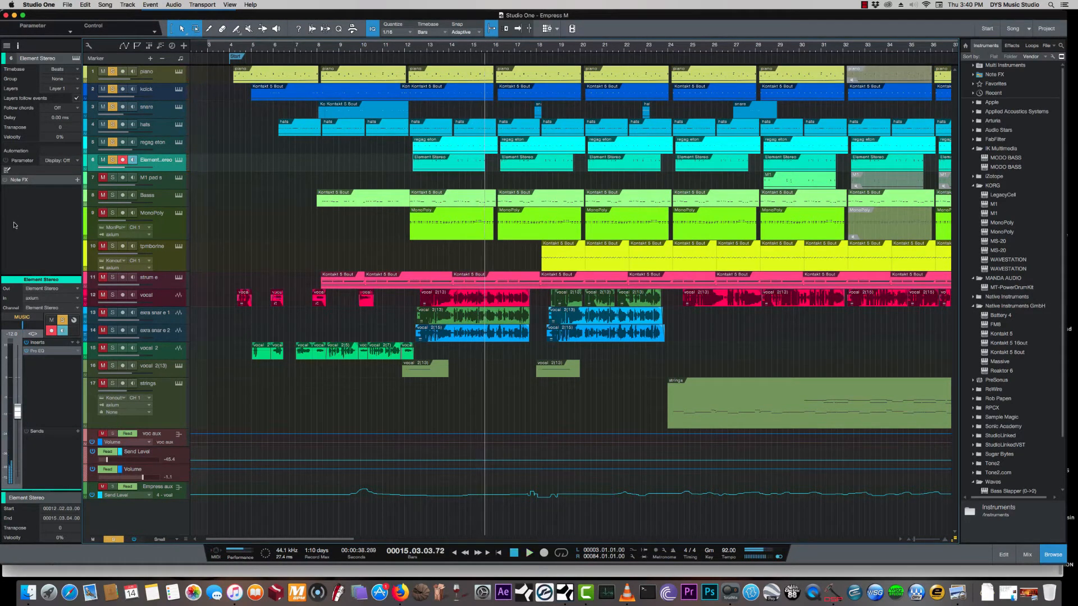
- Play the song from bar 9, beat 3 with the Element synth open clear of the timeline ruler, and close the synth
click(179, 160)
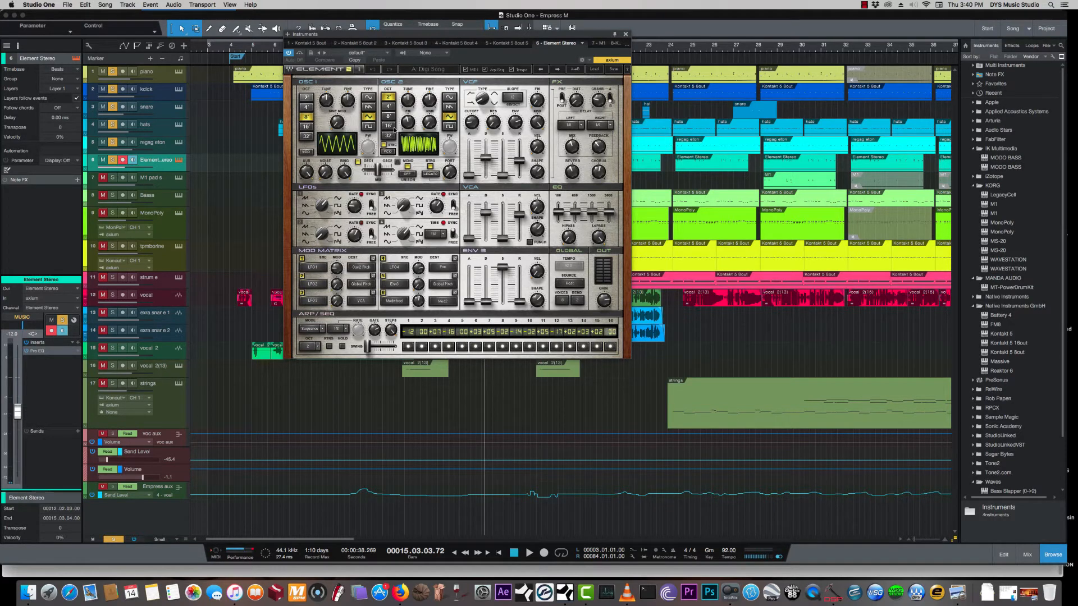
drag(504, 35, 560, 79)
click(349, 48)
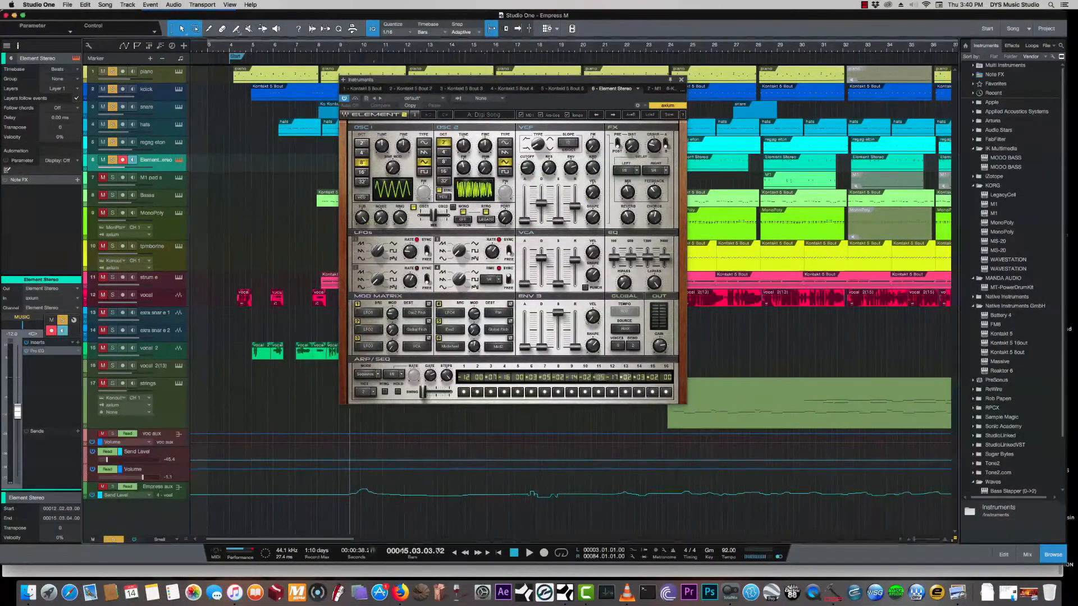
drag(399, 79, 495, 110)
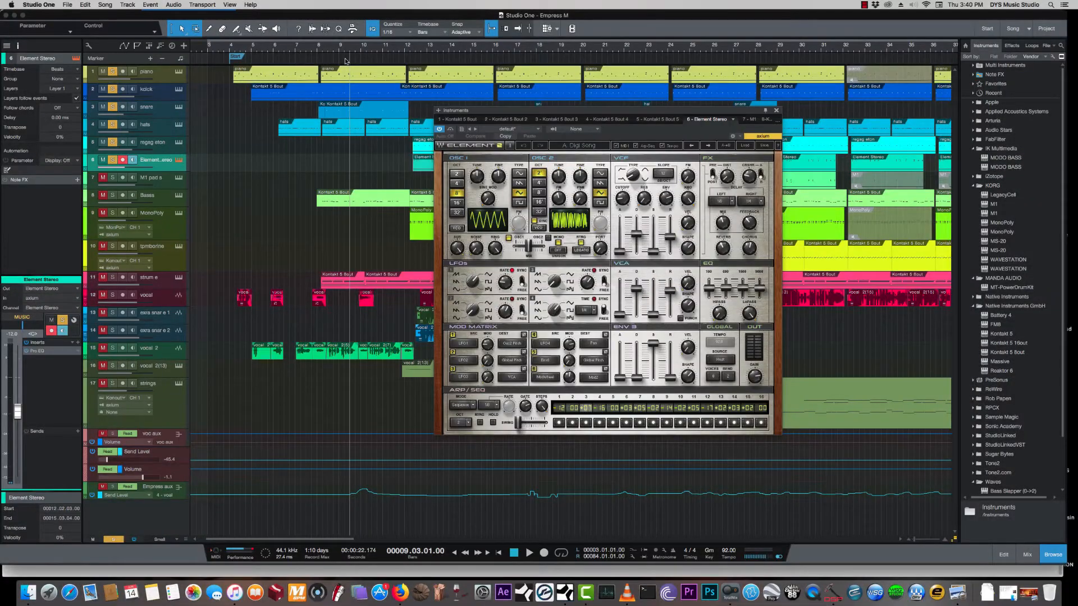
key(space)
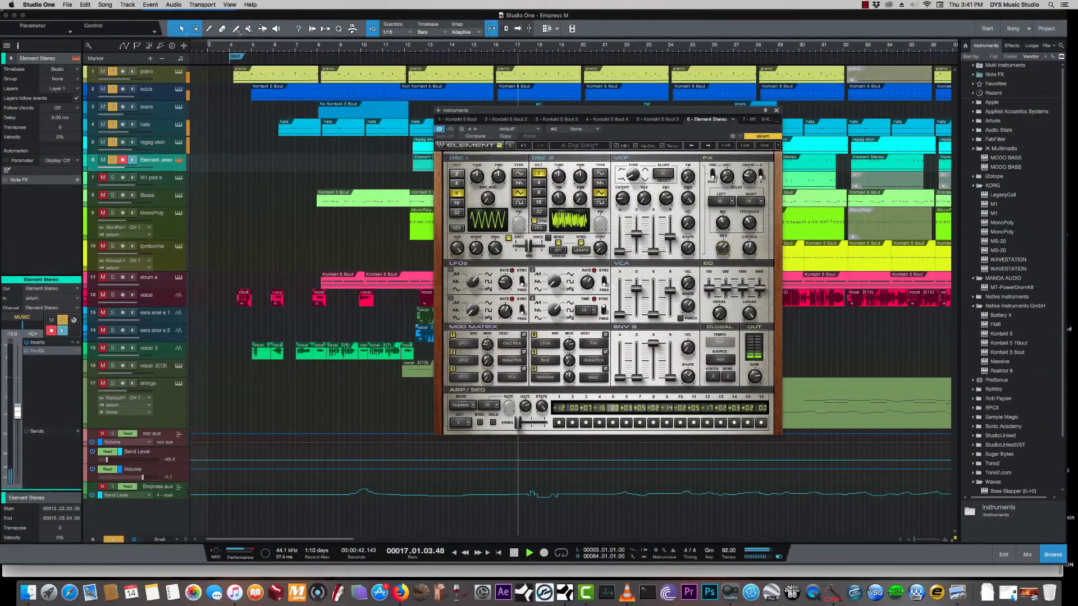
key(space)
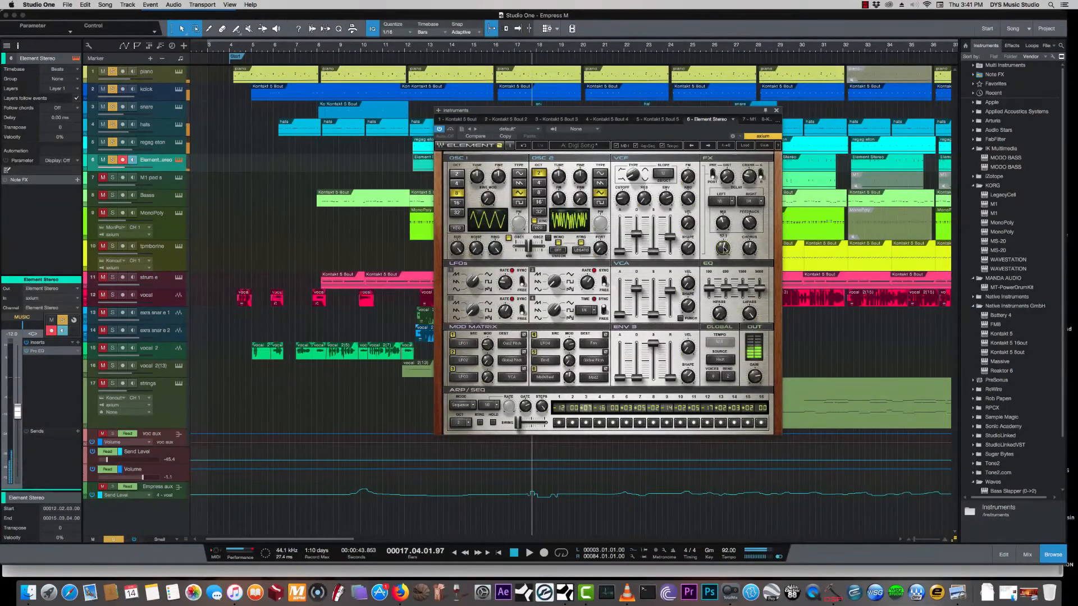
click(776, 112)
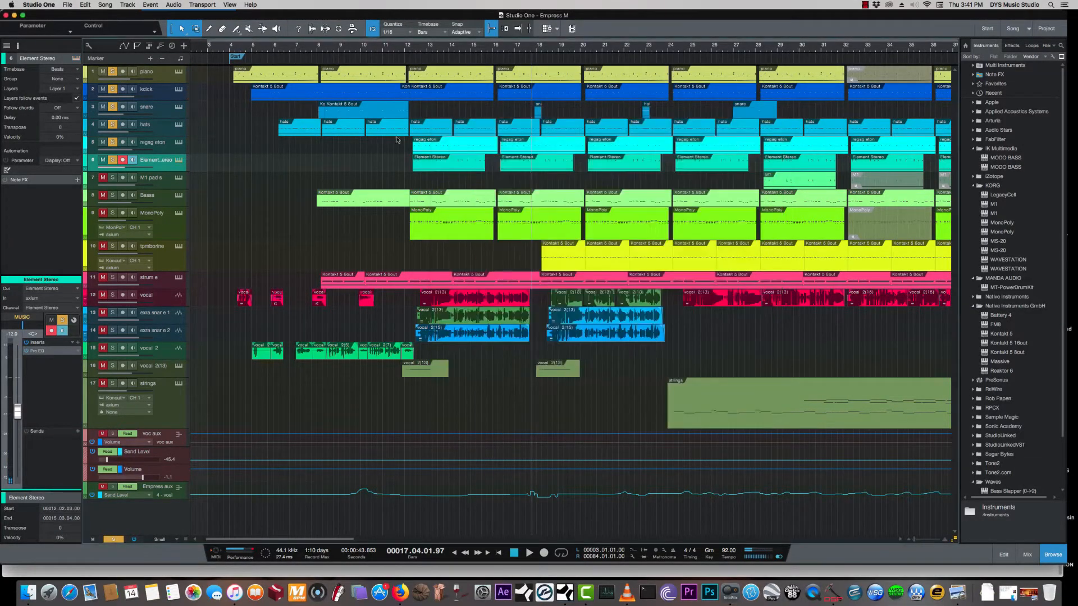
- Add the M1 pad s track to the soloed tracks and play it from bar 28
click(163, 183)
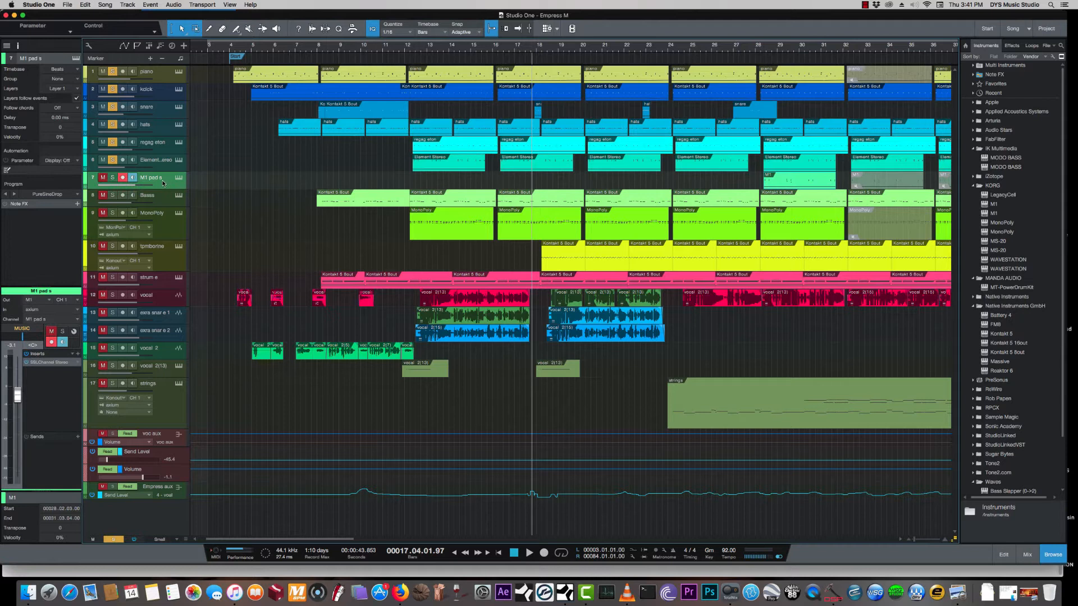
key(s)
click(760, 49)
key(space)
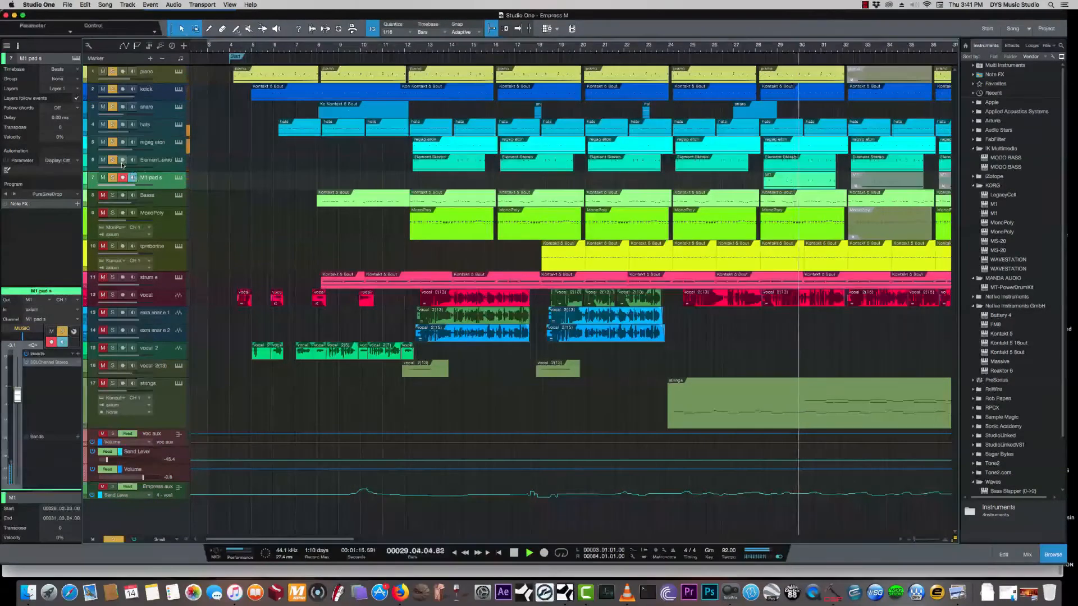
- View the M1 synth of the M1 pad s track during playback, stop the song and close the synth
click(179, 181)
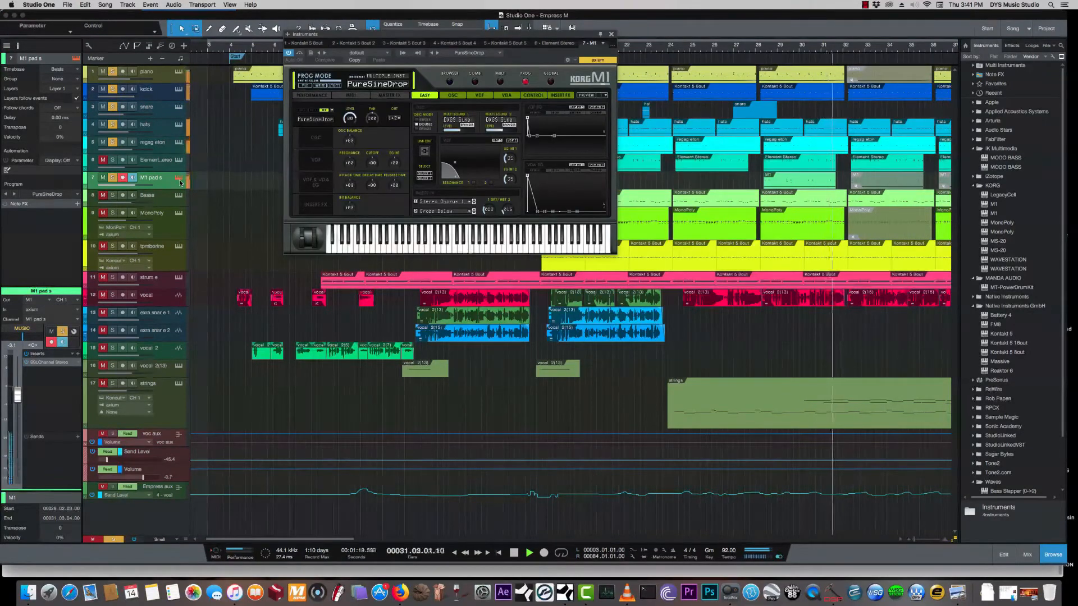
key(space)
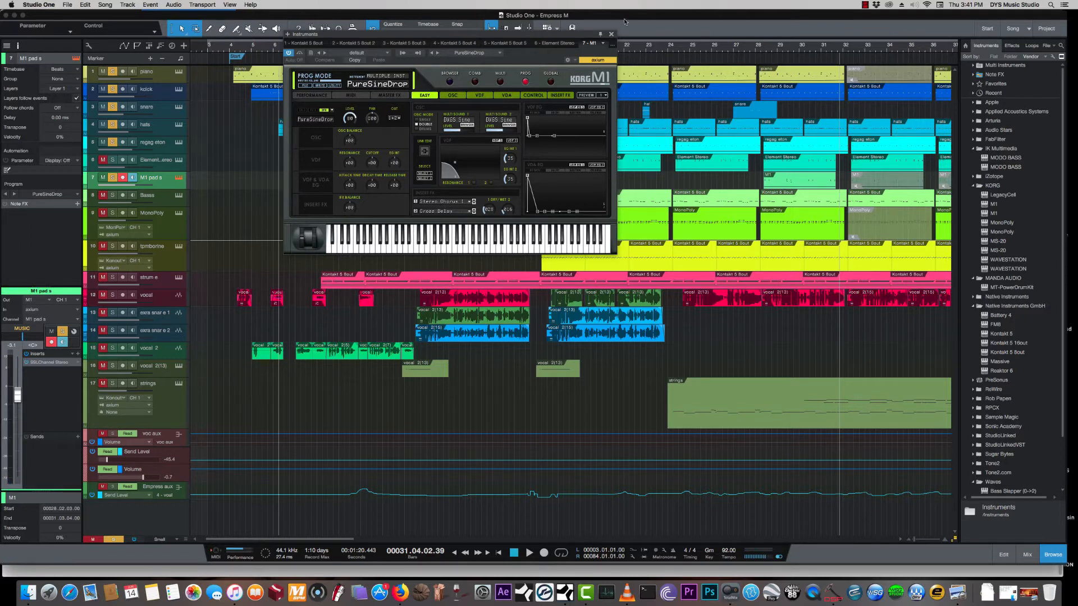
click(611, 35)
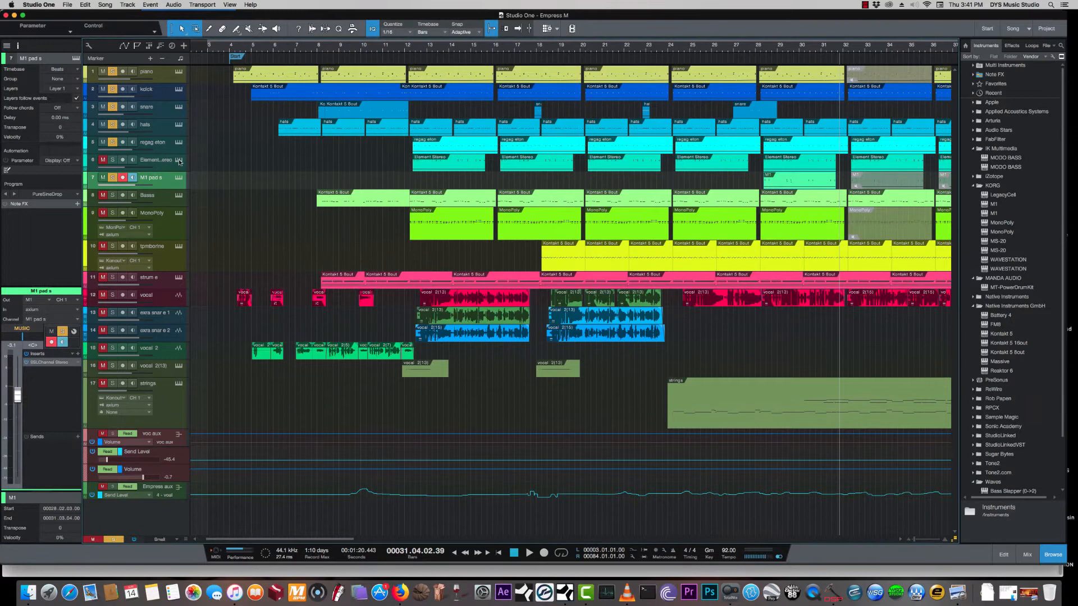
- Add the Bass track to the soloed tracks and audition it from bar 12
click(104, 160)
click(158, 200)
click(103, 195)
click(113, 195)
click(418, 48)
key(space)
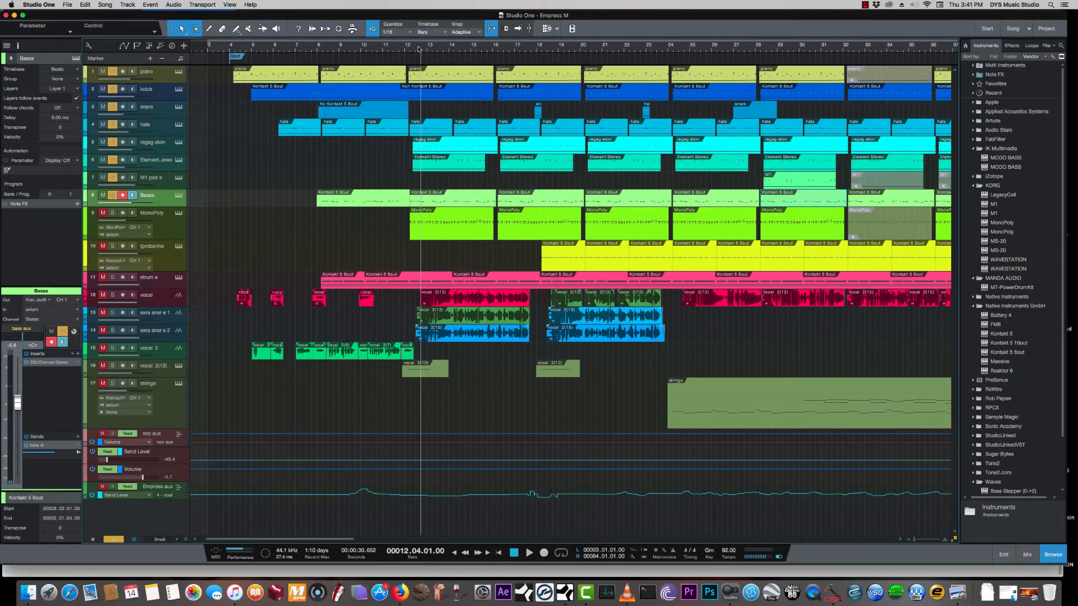
key(space)
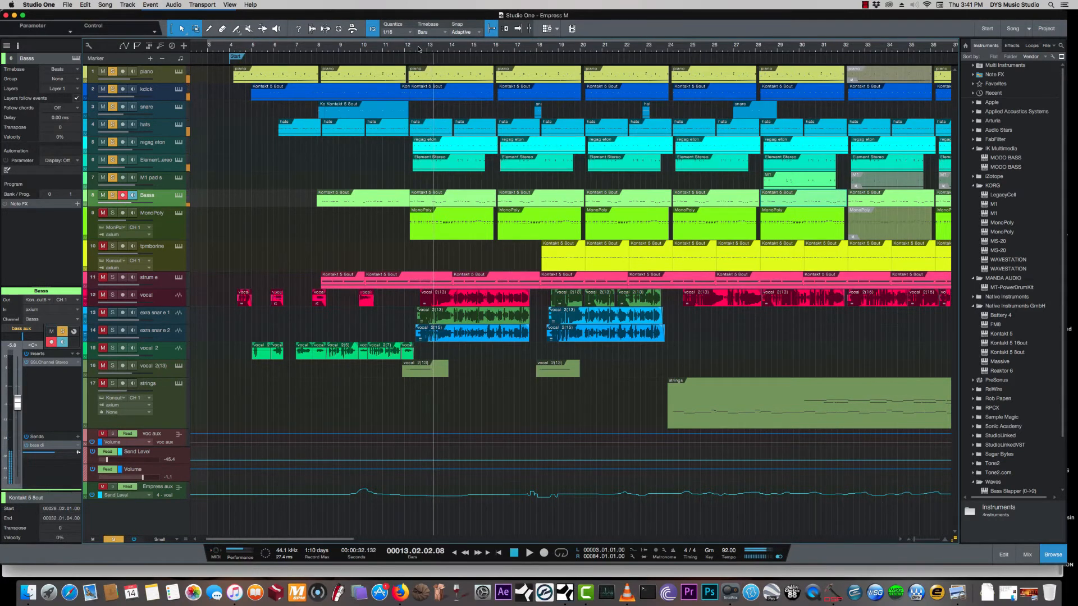
- Open the piano track's Kontakt instrument to show its Future Pop patch
click(171, 76)
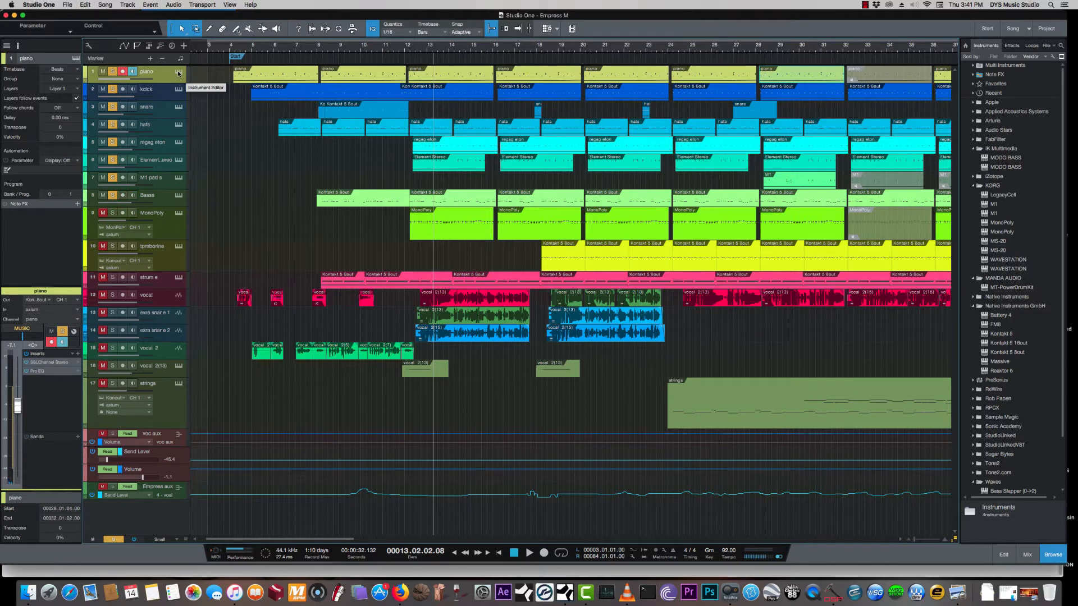
click(164, 94)
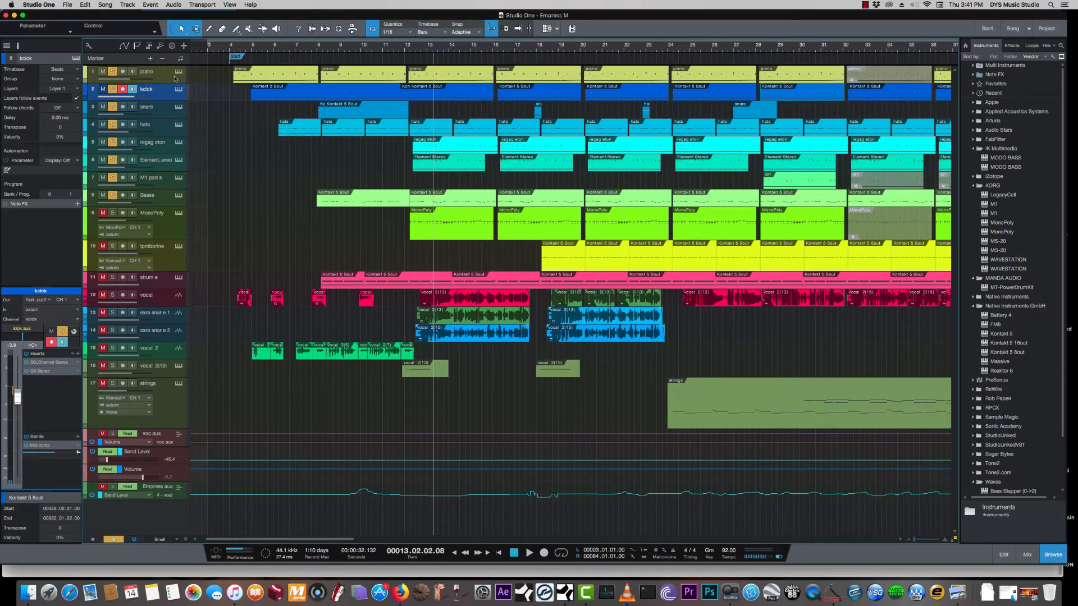
click(178, 73)
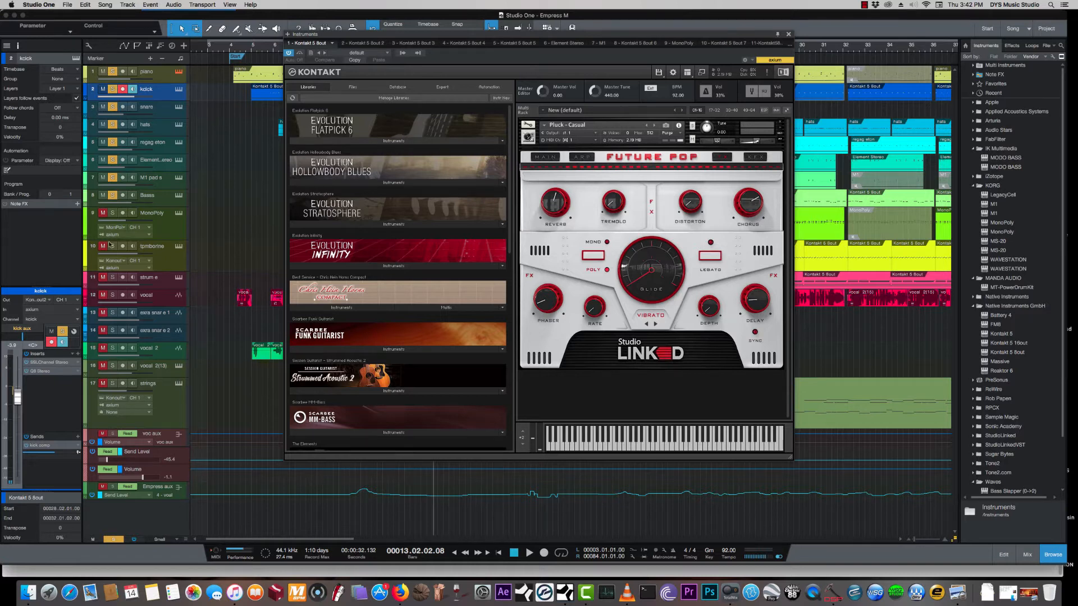
- Examine the filter section of the SSL Channel insert on the piano track, and close the open plug-in windows
click(173, 76)
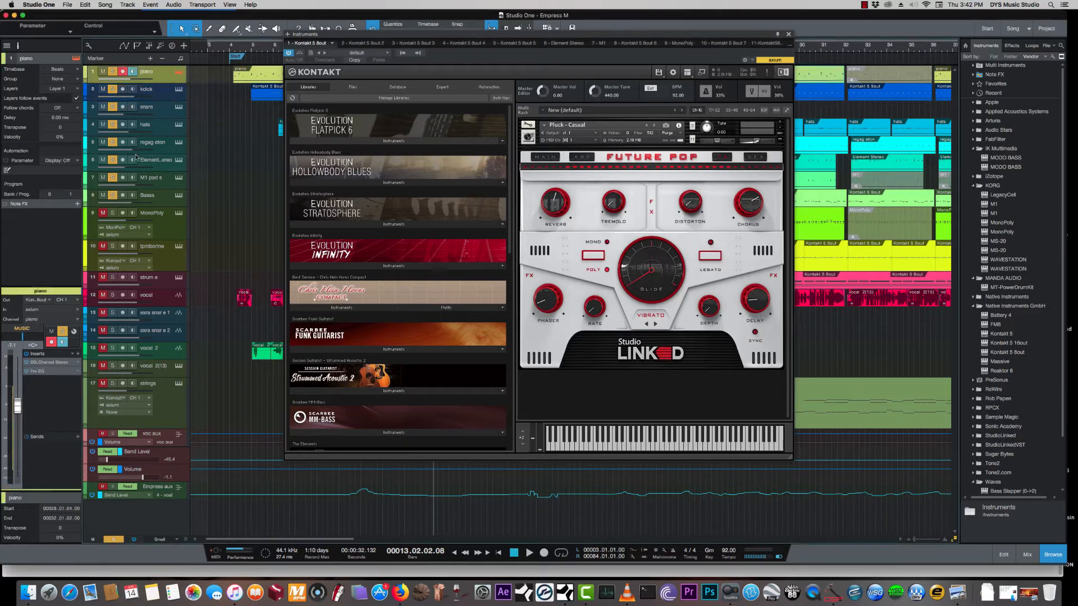
click(48, 362)
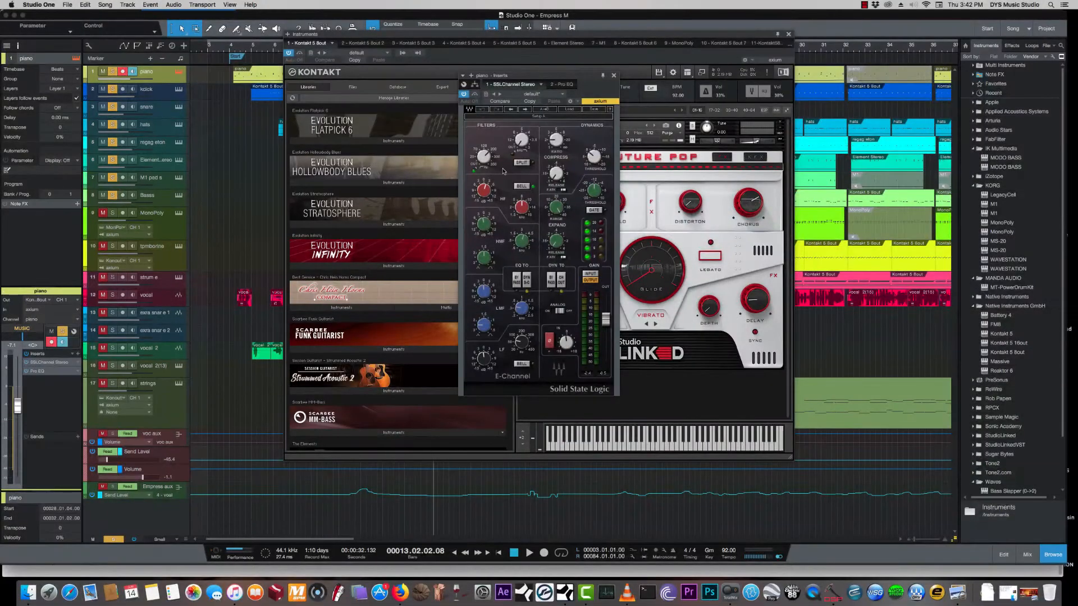
drag(487, 159, 487, 157)
click(643, 78)
click(788, 34)
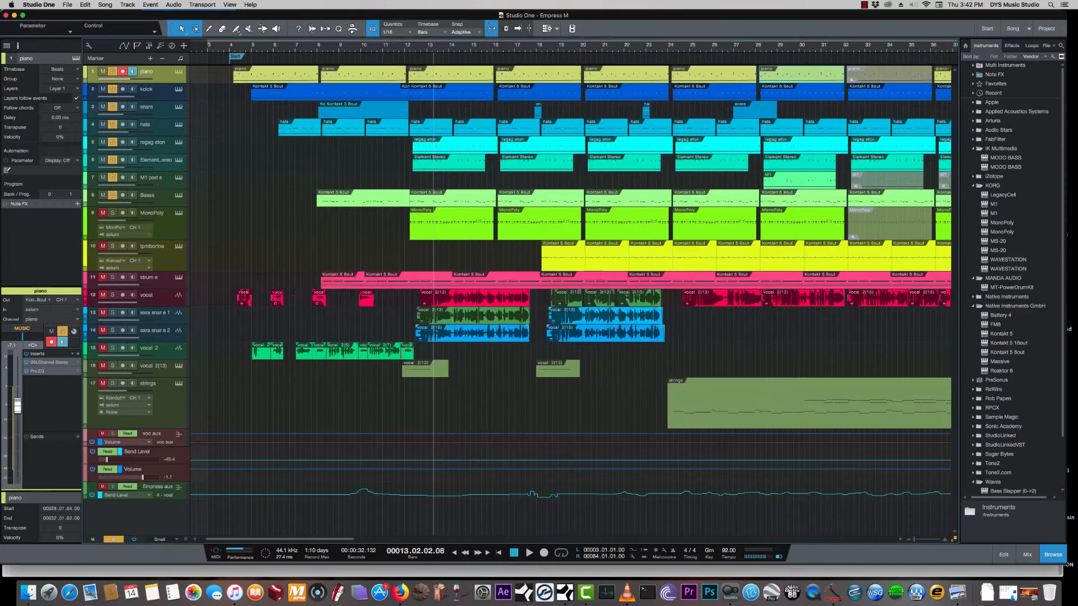
- View and close the M1 synth of the M1 pad s track, and audition the MonoPoly track soloed from bar 13
click(180, 178)
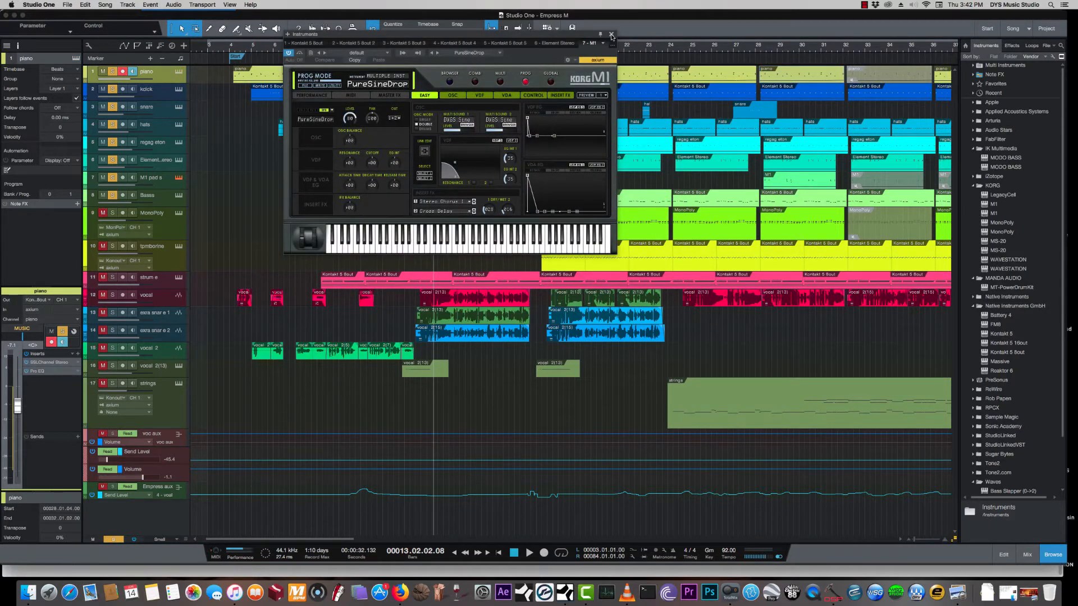
click(611, 35)
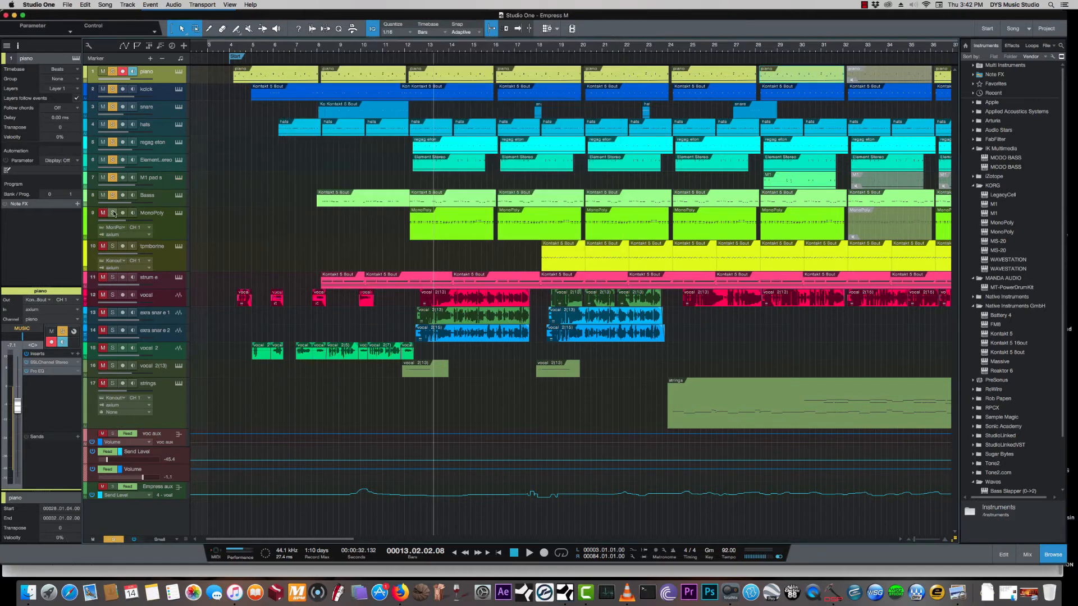
click(163, 224)
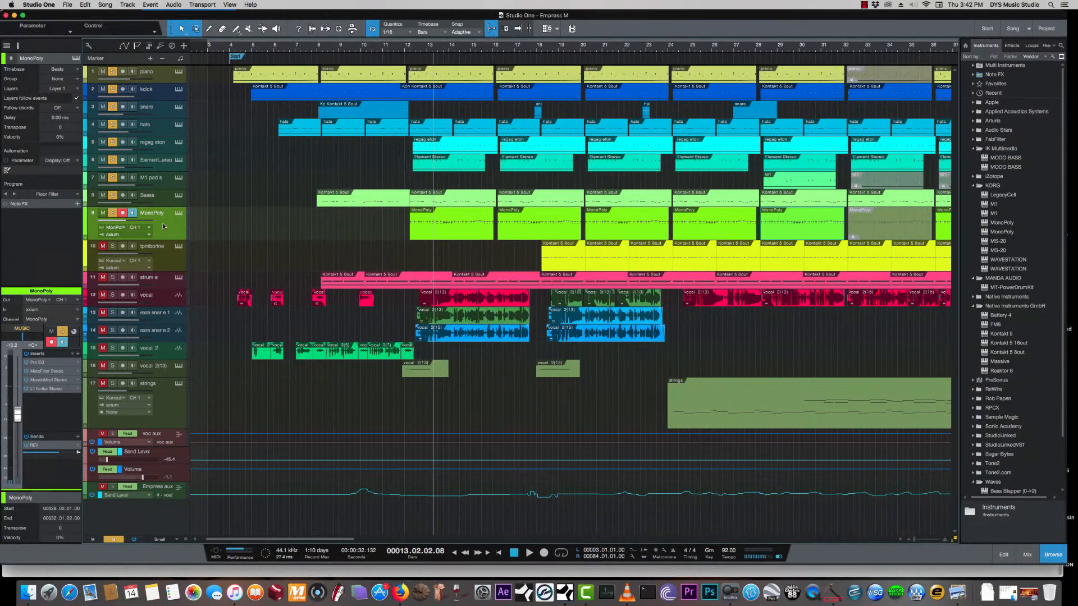
key(space)
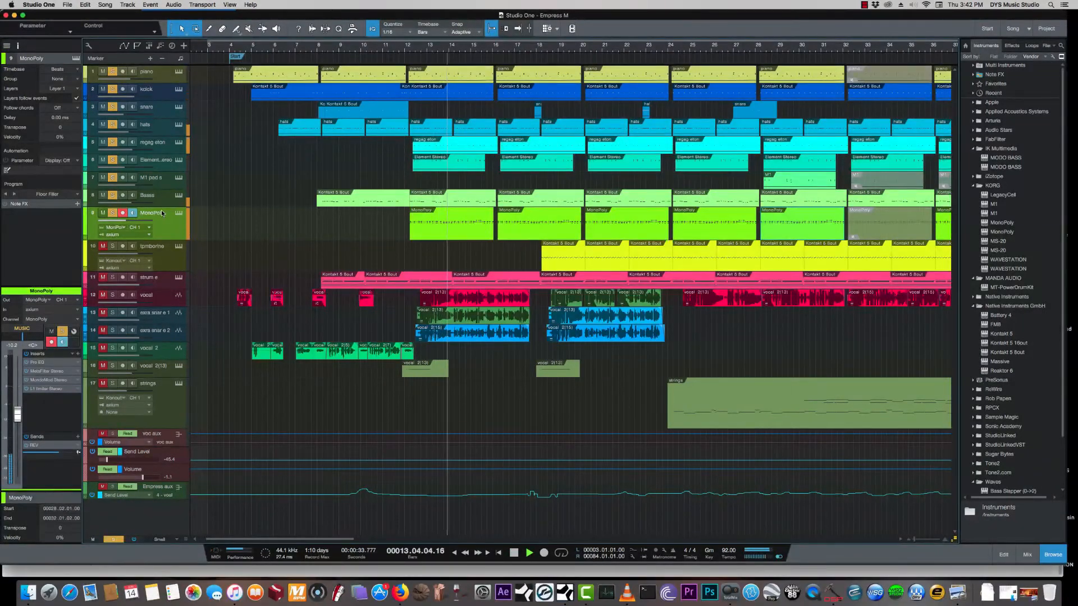
key(space)
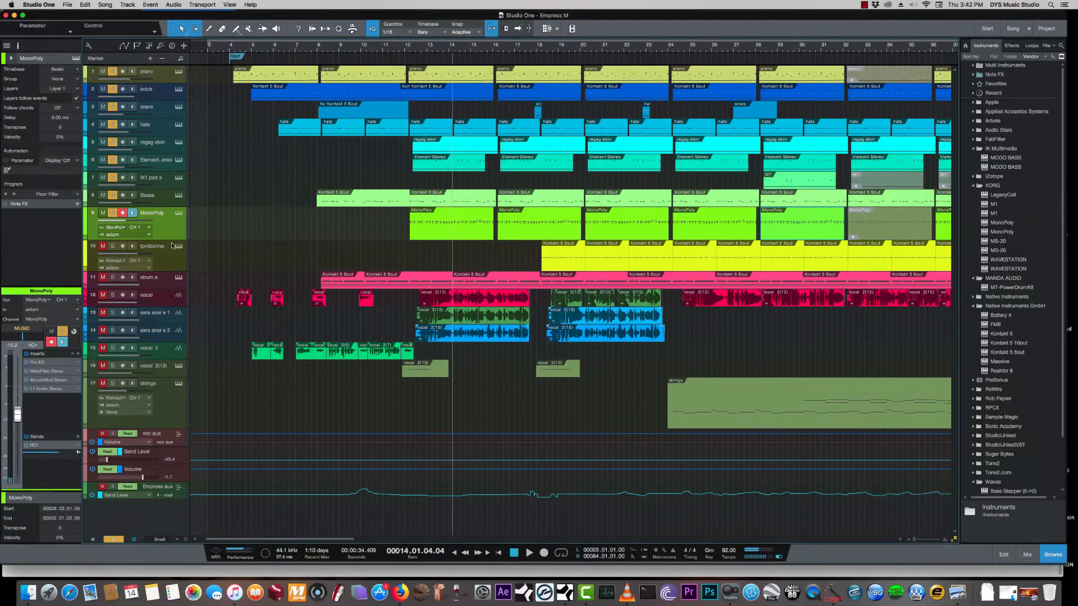
- Clear all solos and solo only the M1 pad s track, playing the song from bar 14
click(169, 262)
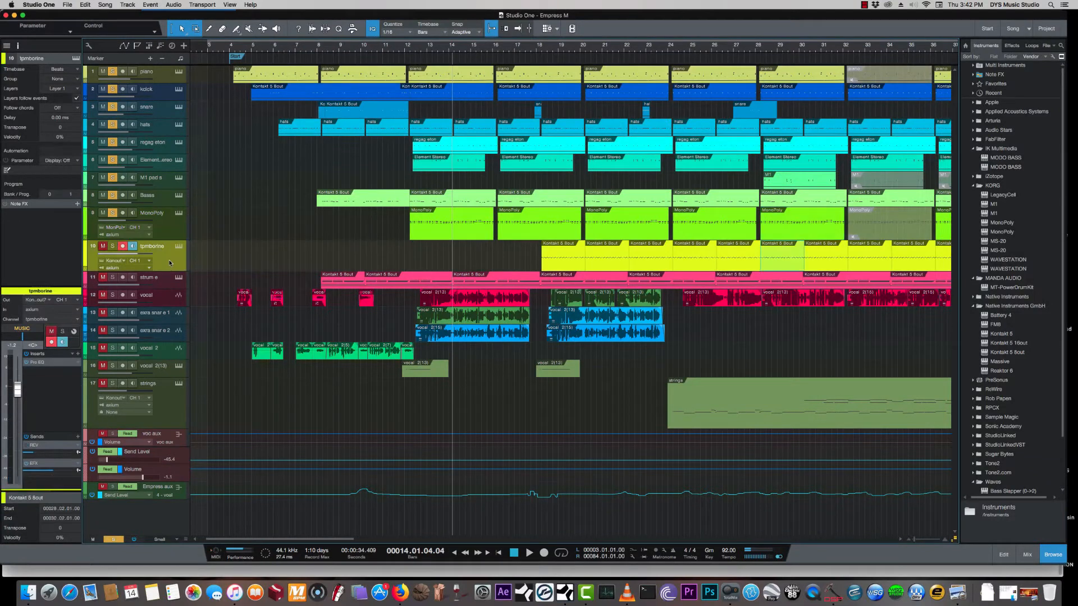
click(169, 228)
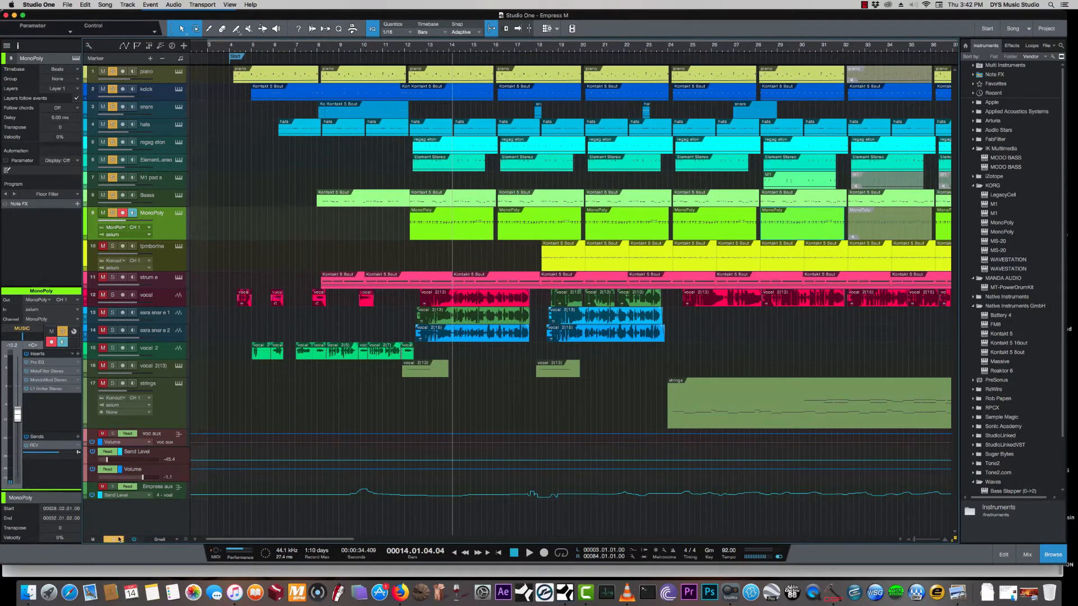
click(117, 539)
click(113, 179)
click(456, 47)
key(space)
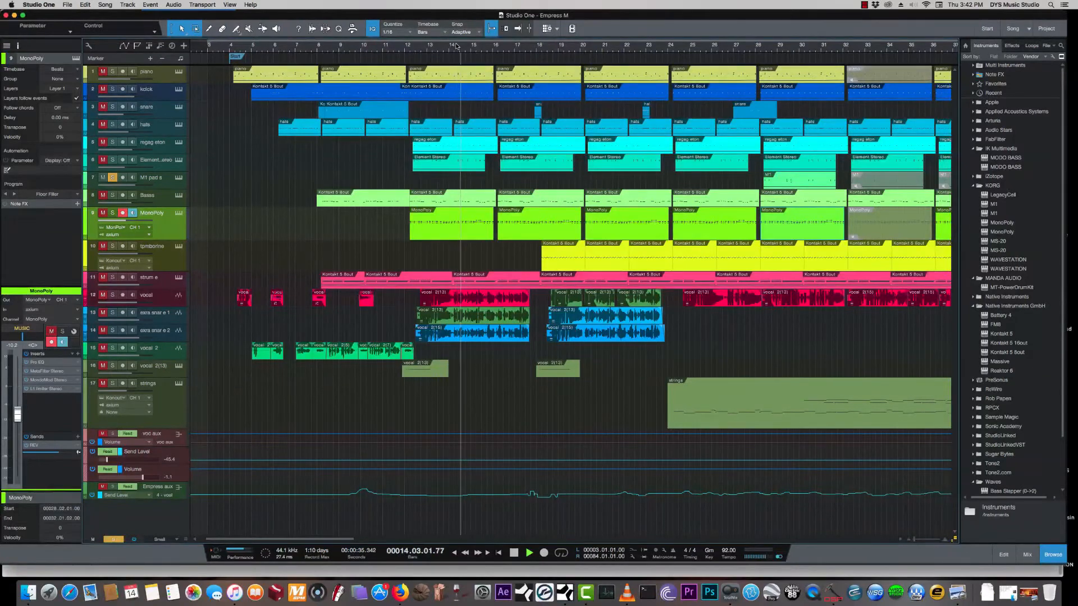
- Play the M1 pad s track from bar 28 and pan it to L21
click(168, 183)
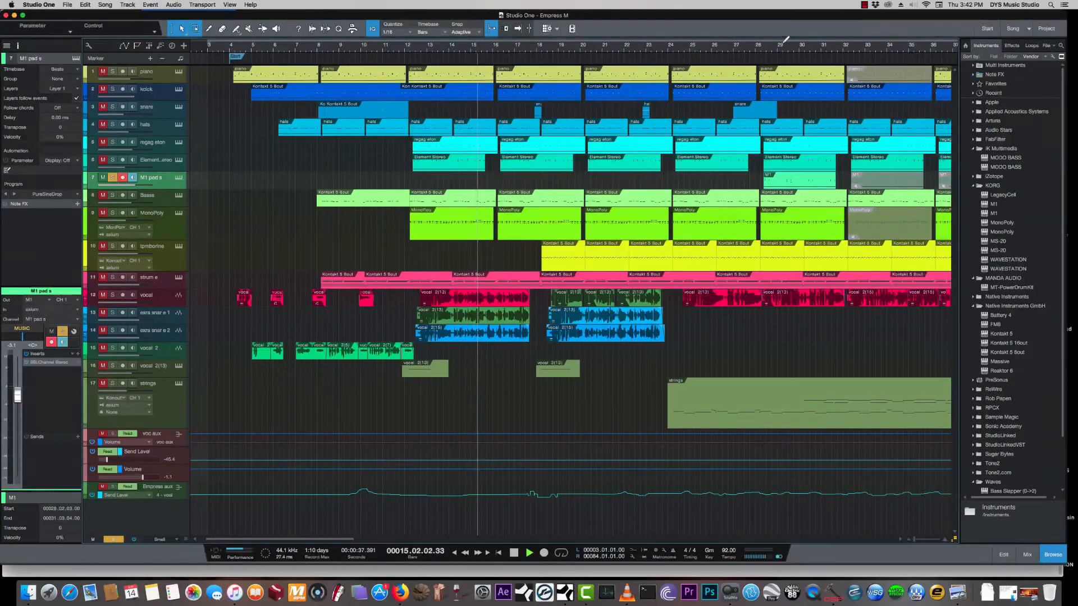
click(763, 49)
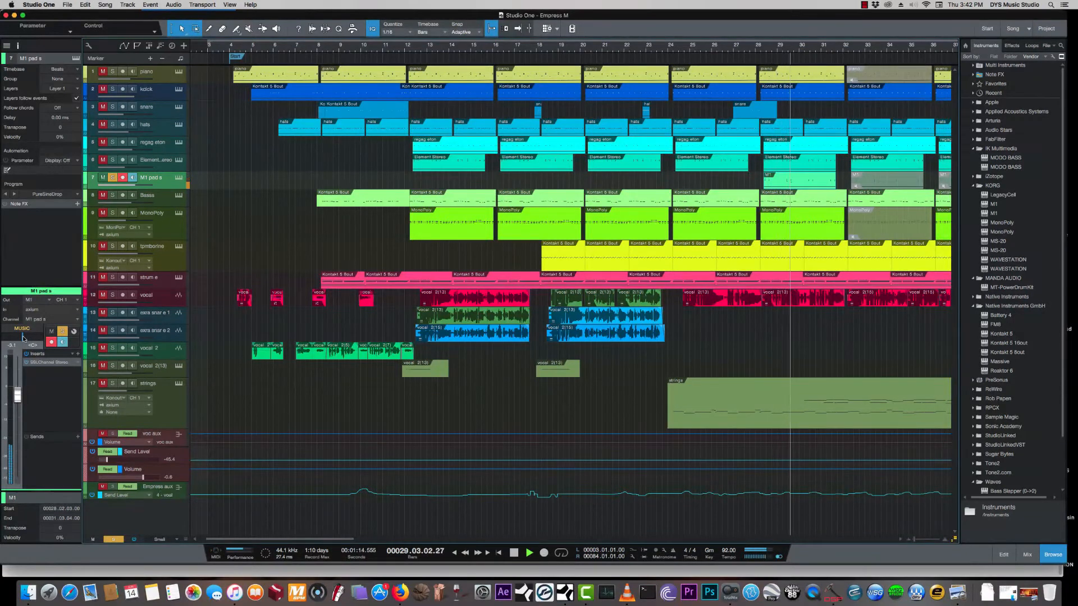
drag(22, 337, 19, 339)
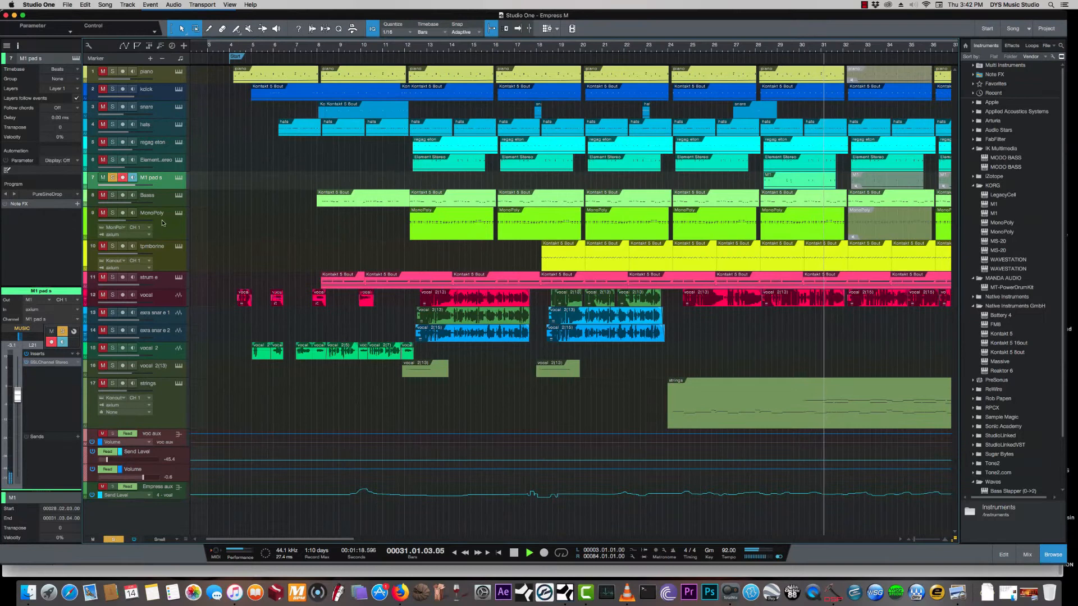
- Add the MonoPoly track to the soloed tracks and pan it to R25
click(105, 214)
click(113, 213)
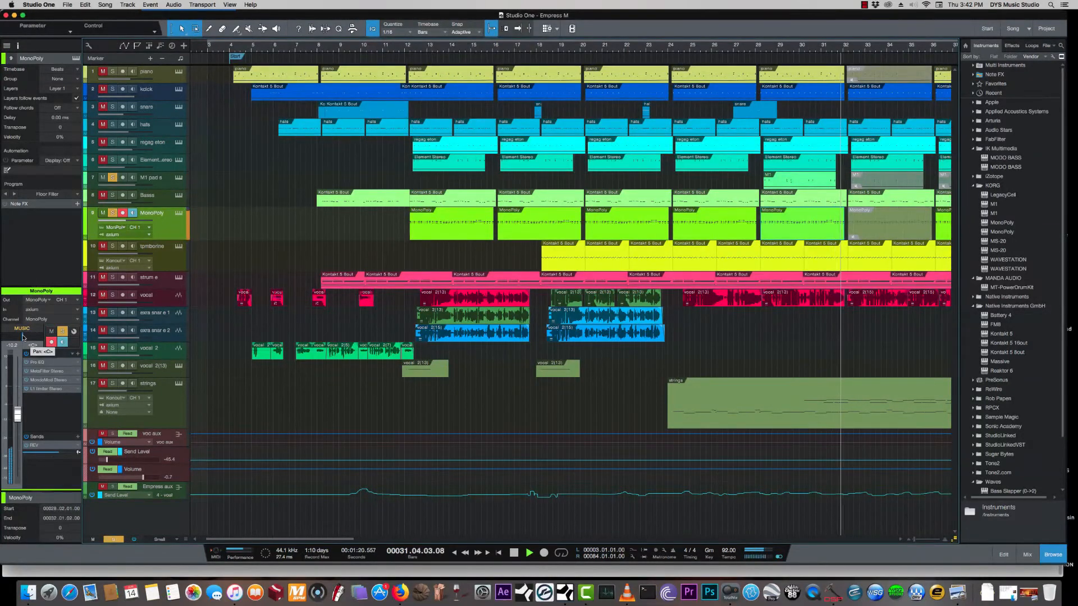
drag(22, 336, 27, 338)
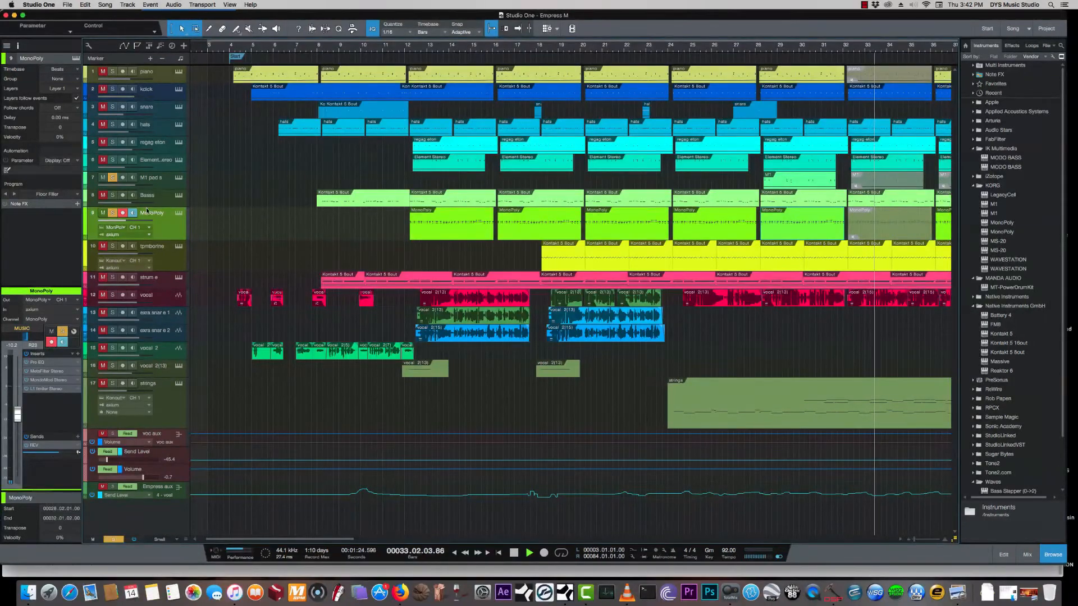
- Audition the oppositely panned M1 pad s and MonoPoly tracks together from bar 28
click(156, 178)
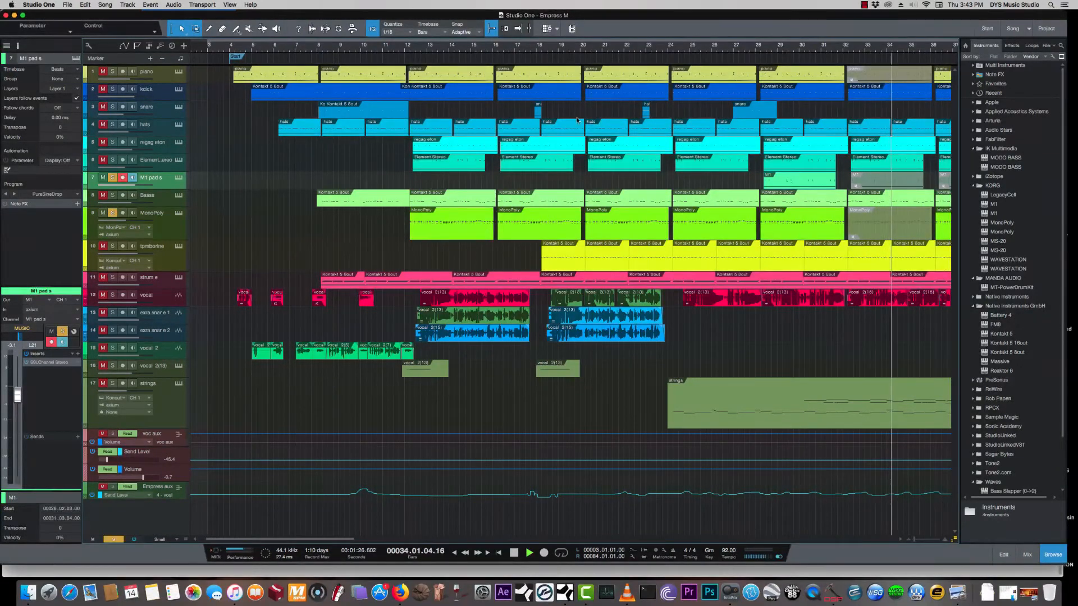
click(769, 50)
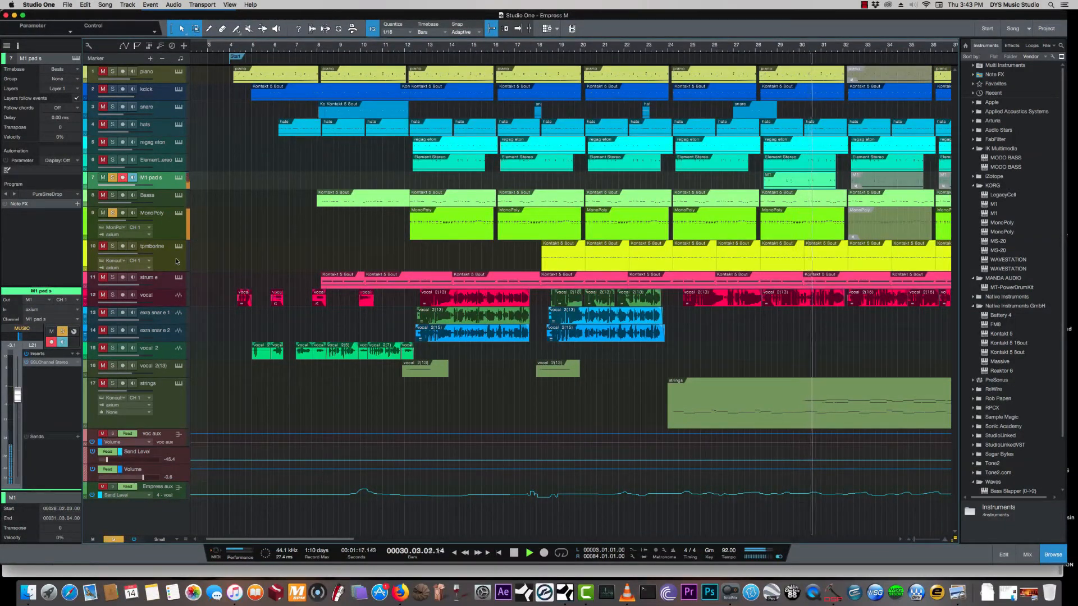
key(space)
- Add the tambourine track to the soloed tracks, play it, and open the Doubler on its EFX send
click(112, 246)
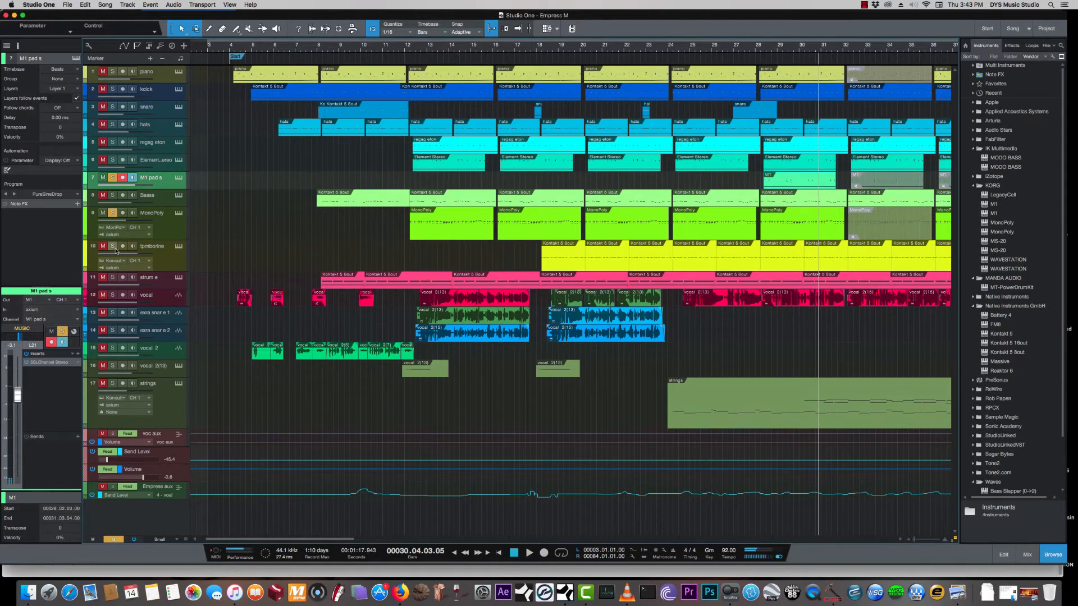
click(170, 257)
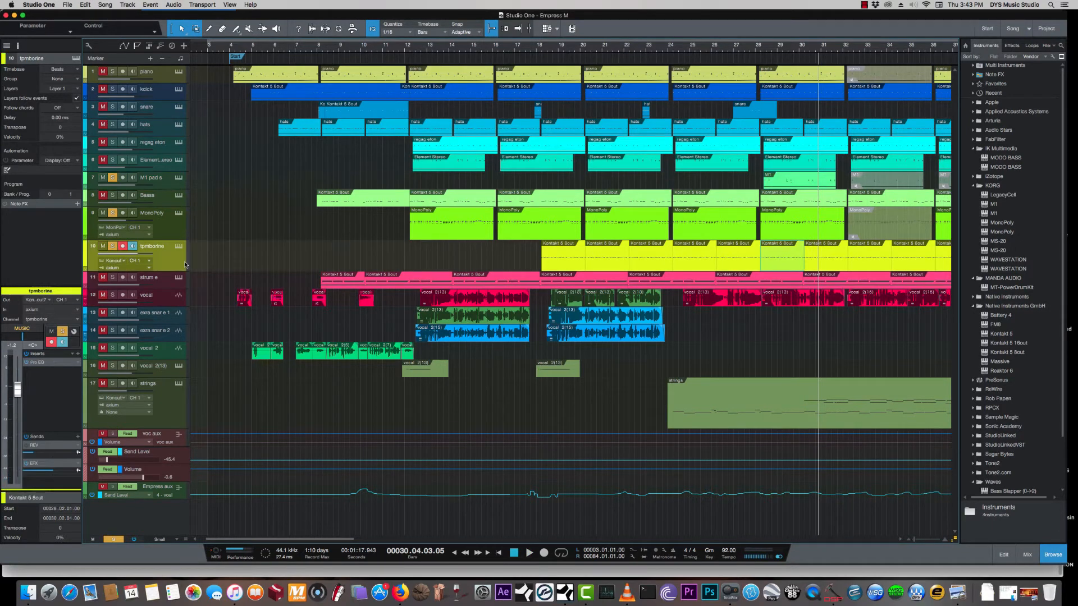
key(space)
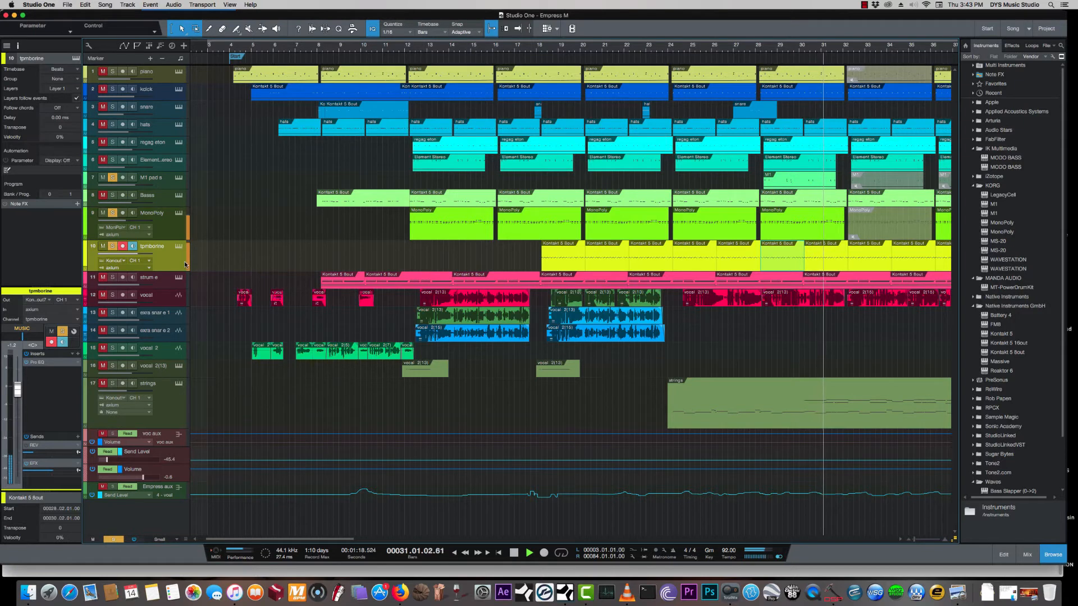
double_click(36, 464)
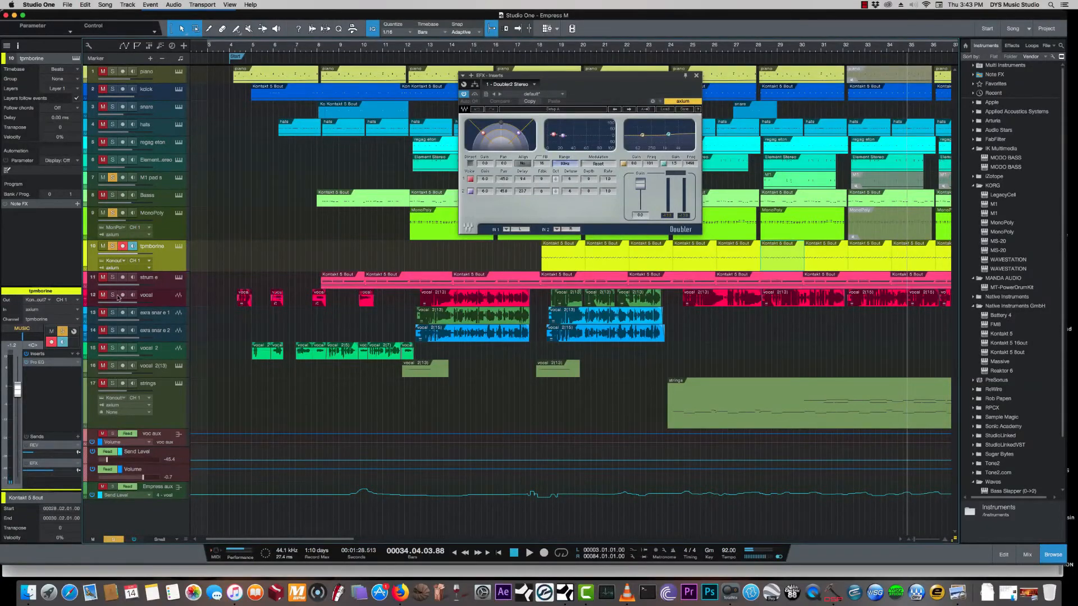
- Play from just before bar 9 with the strum e, Bass, Element Stereo and piano tracks added to the solos, and close the Doubler
click(335, 49)
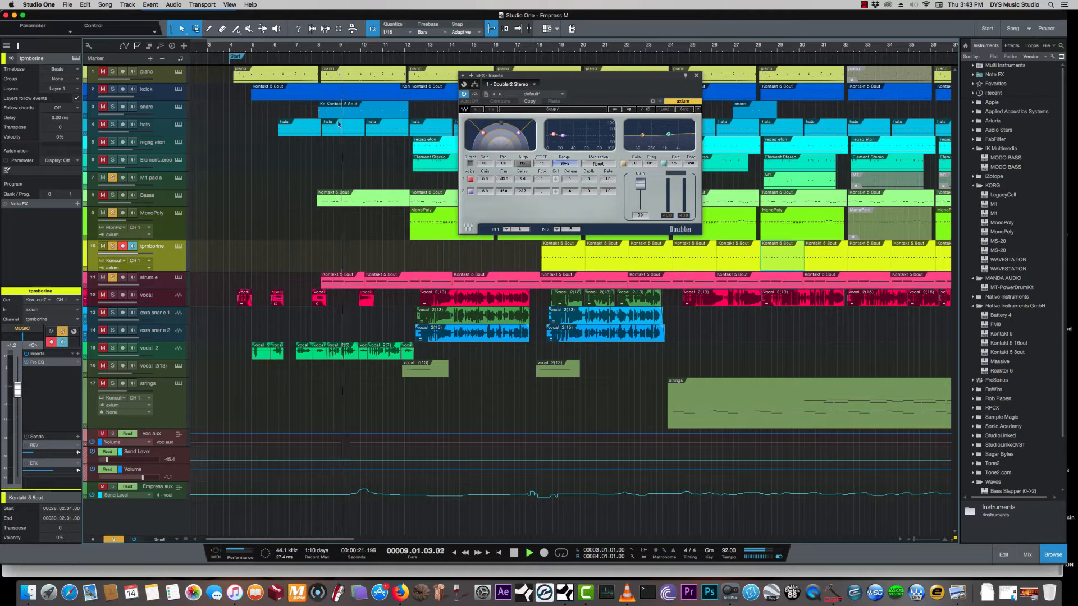
click(112, 195)
click(104, 161)
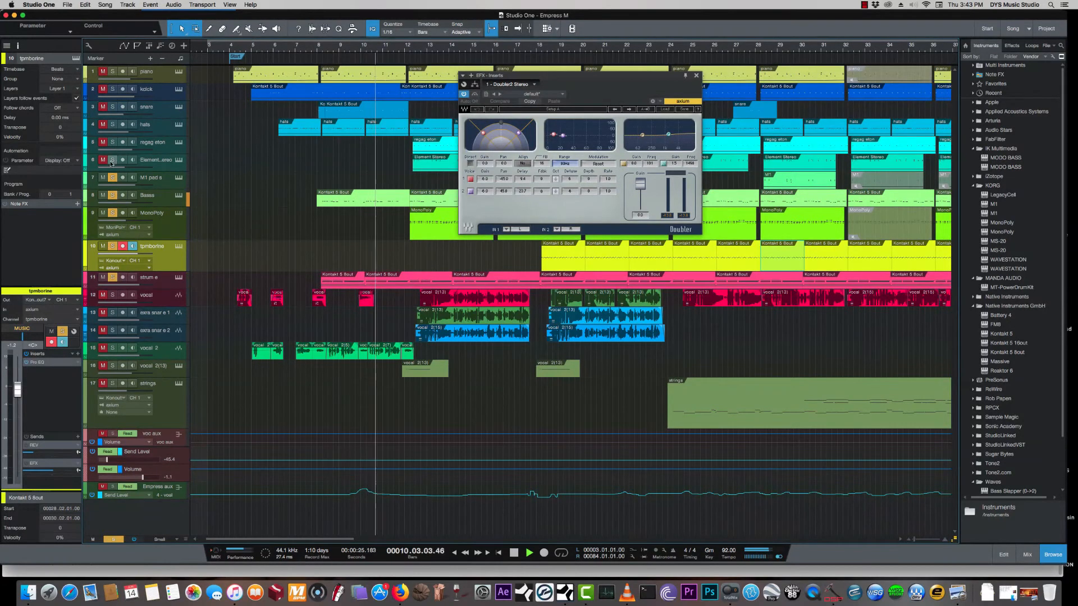
click(103, 72)
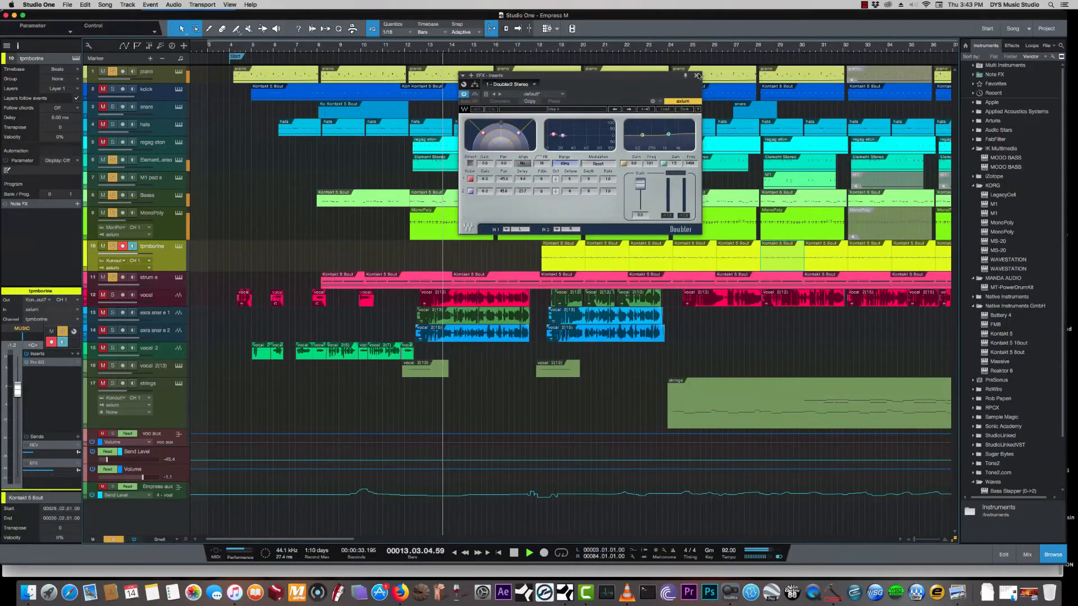
click(696, 76)
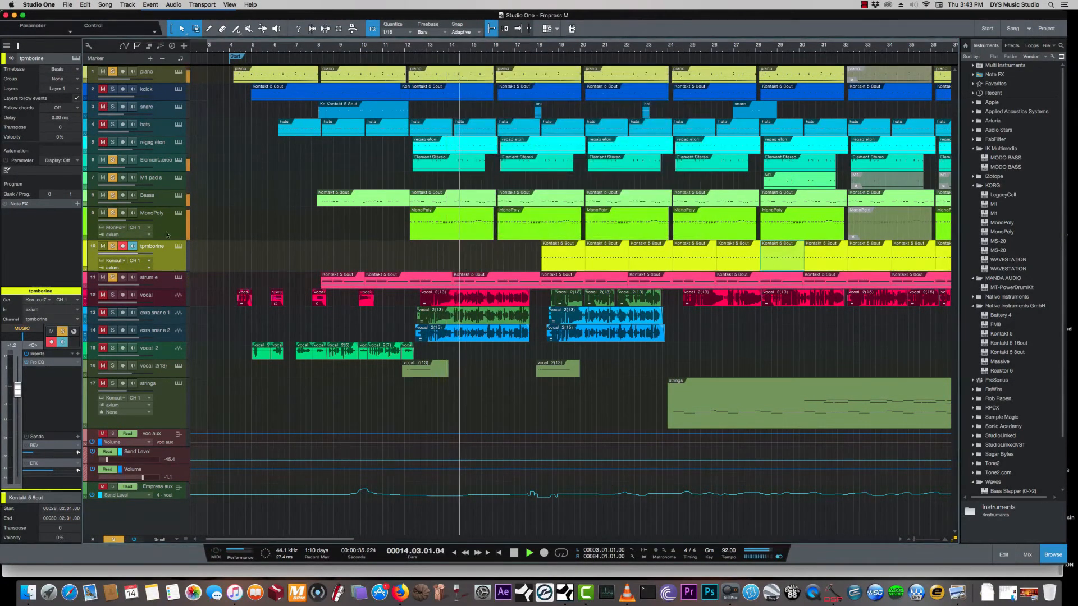
click(165, 282)
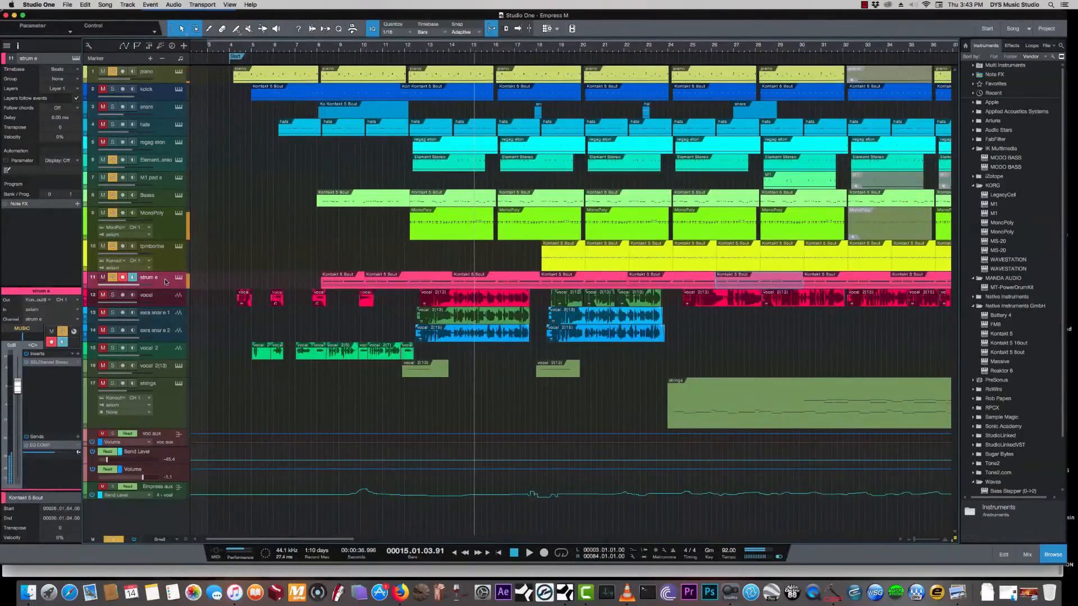
- Open the strum e track's Strummed Acoustic 2 instrument and try the On stage sound preset during playback
click(178, 279)
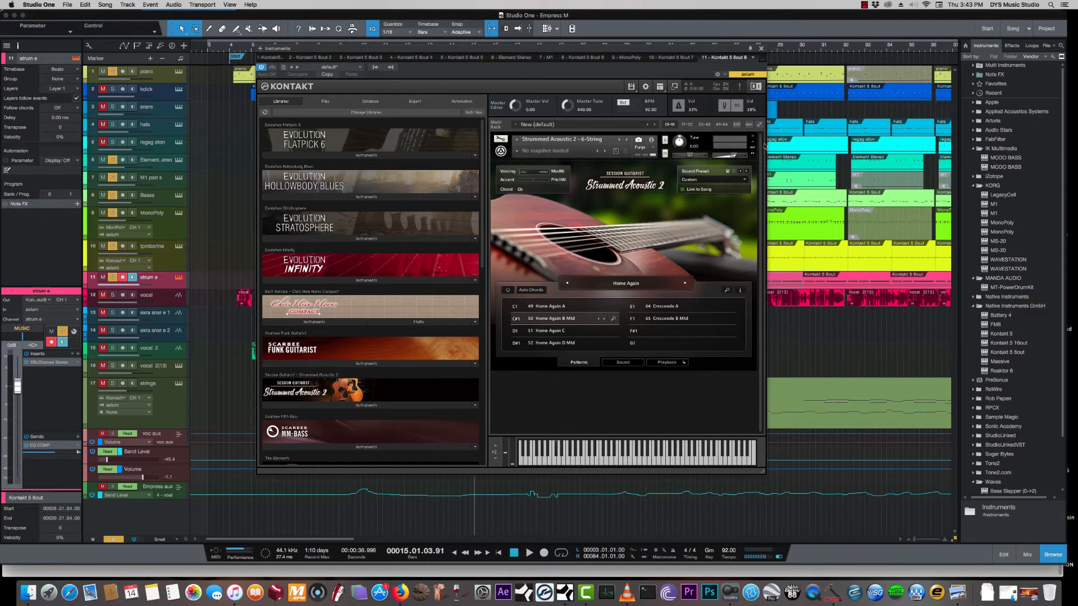
click(745, 181)
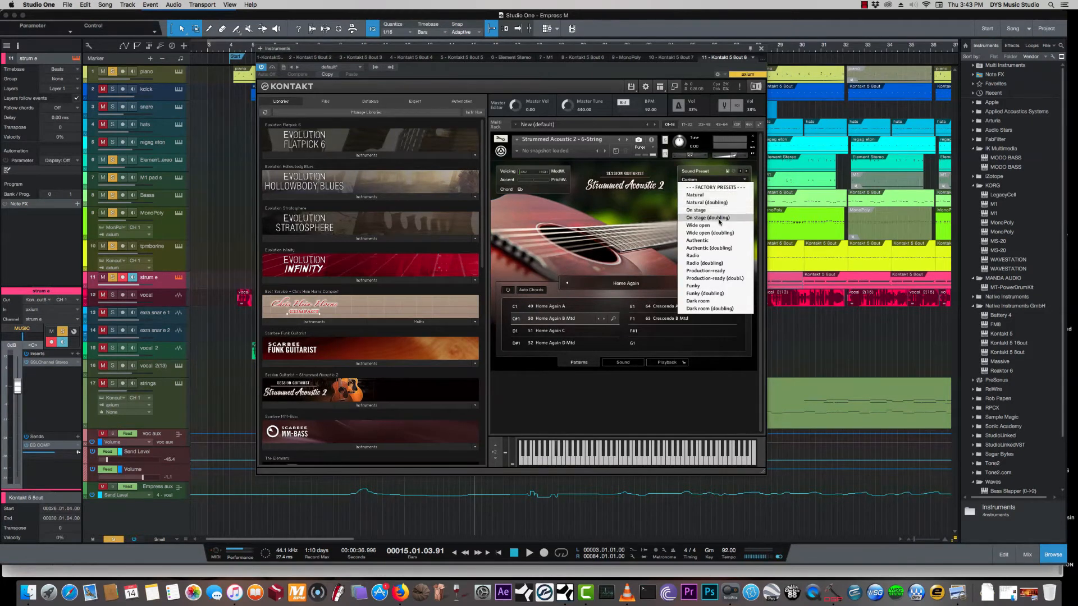
drag(347, 52, 366, 54)
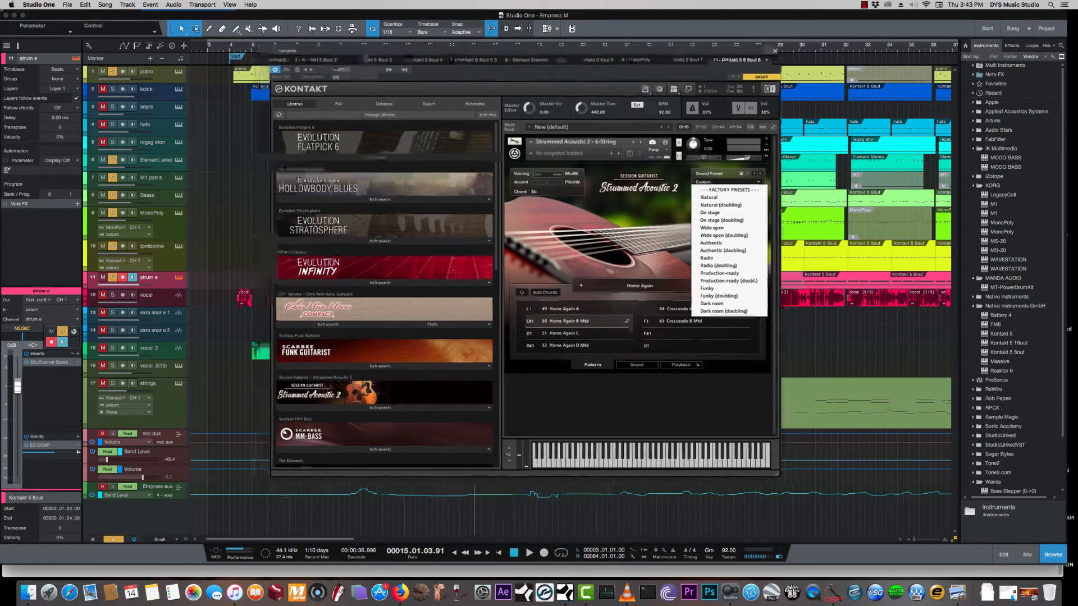
key(space)
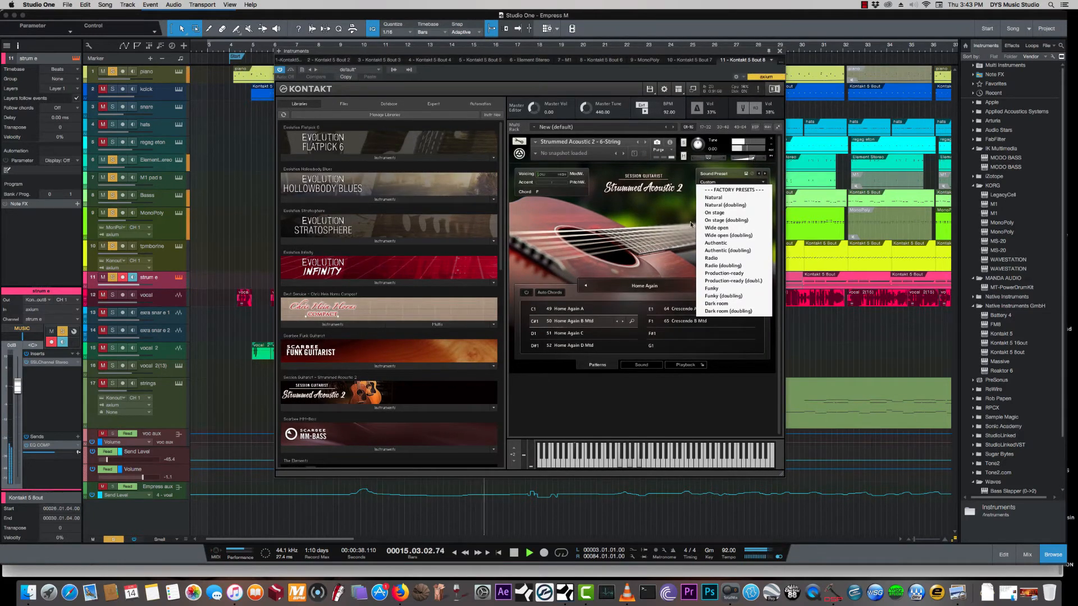
click(726, 213)
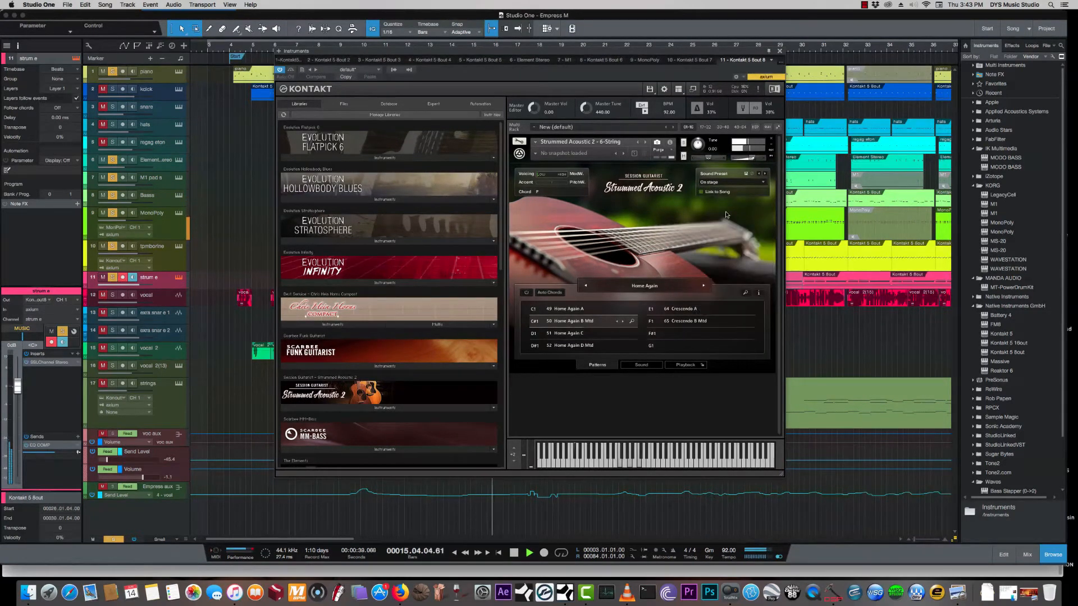
- Show the guitar's factory sound preset list again, close the instrument and stop playback
click(762, 183)
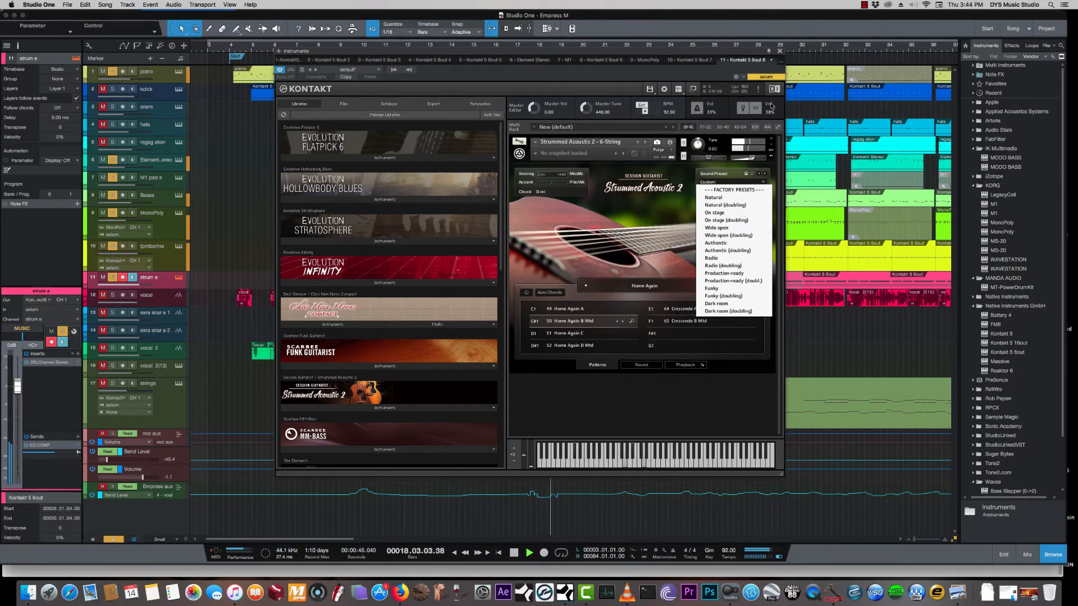
click(779, 51)
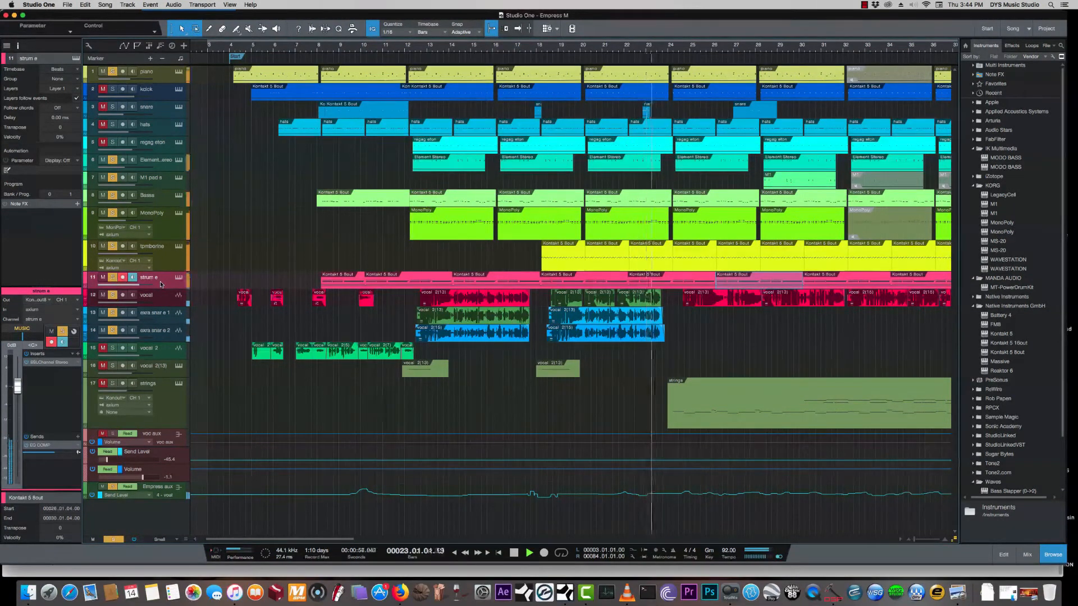
key(space)
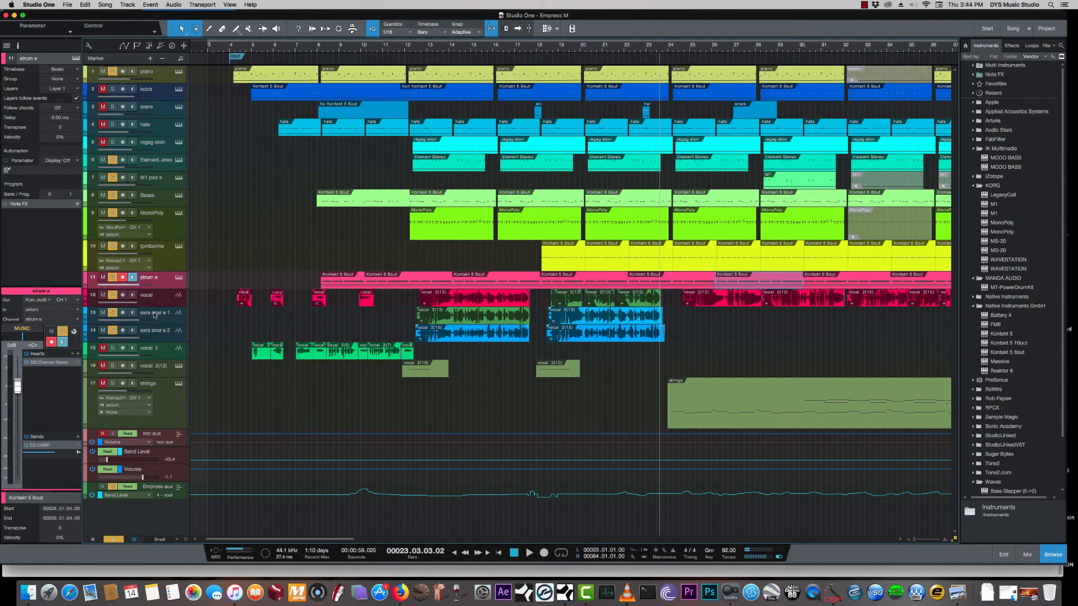
- Add the vocal 2 and strings tracks to the soloed tracks and select the strings track
click(160, 352)
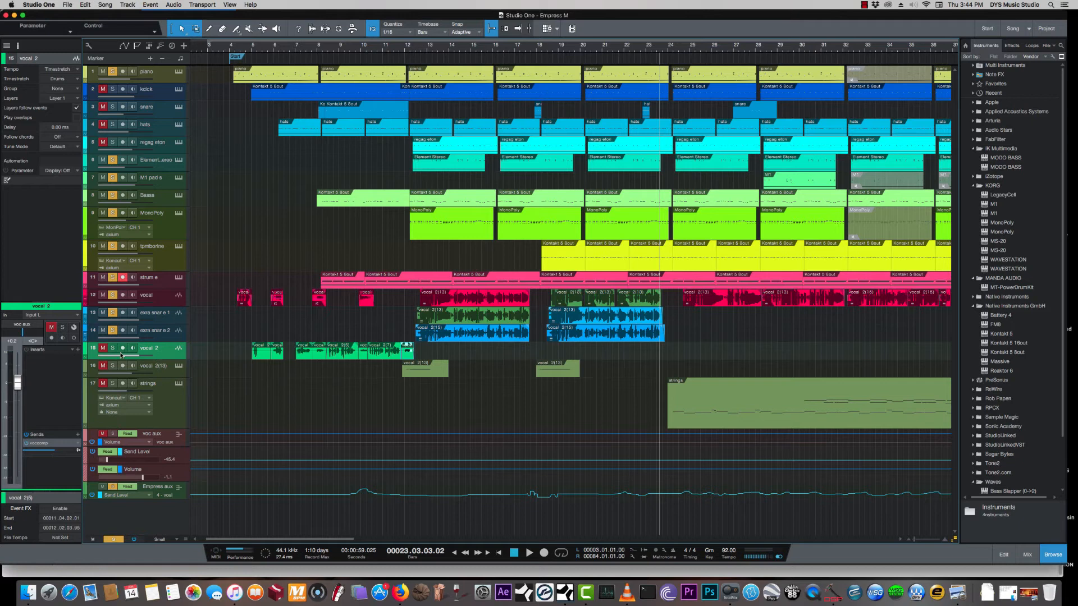
click(102, 348)
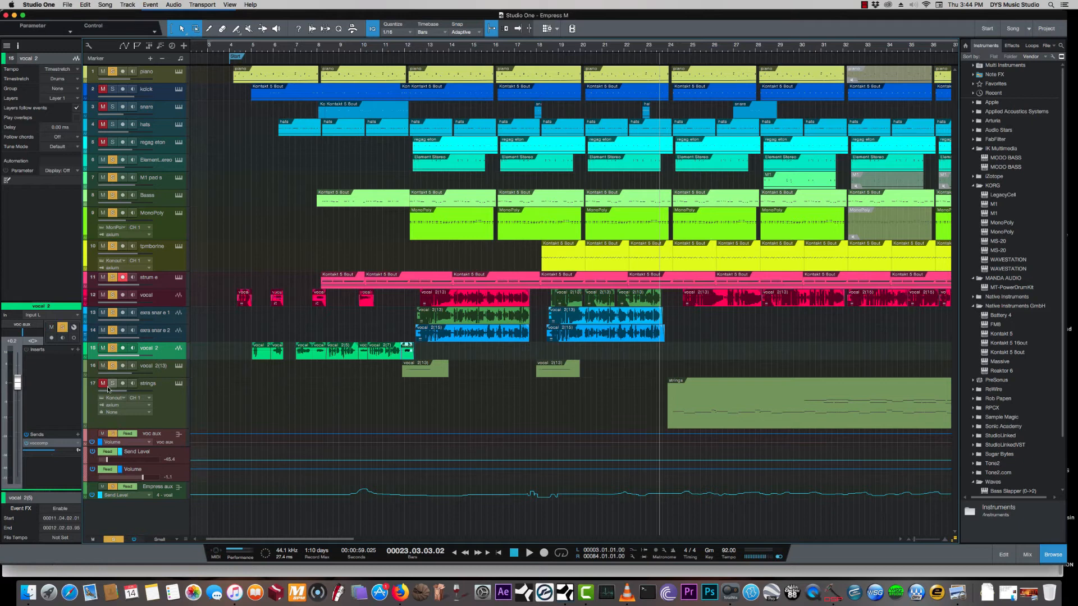
click(171, 414)
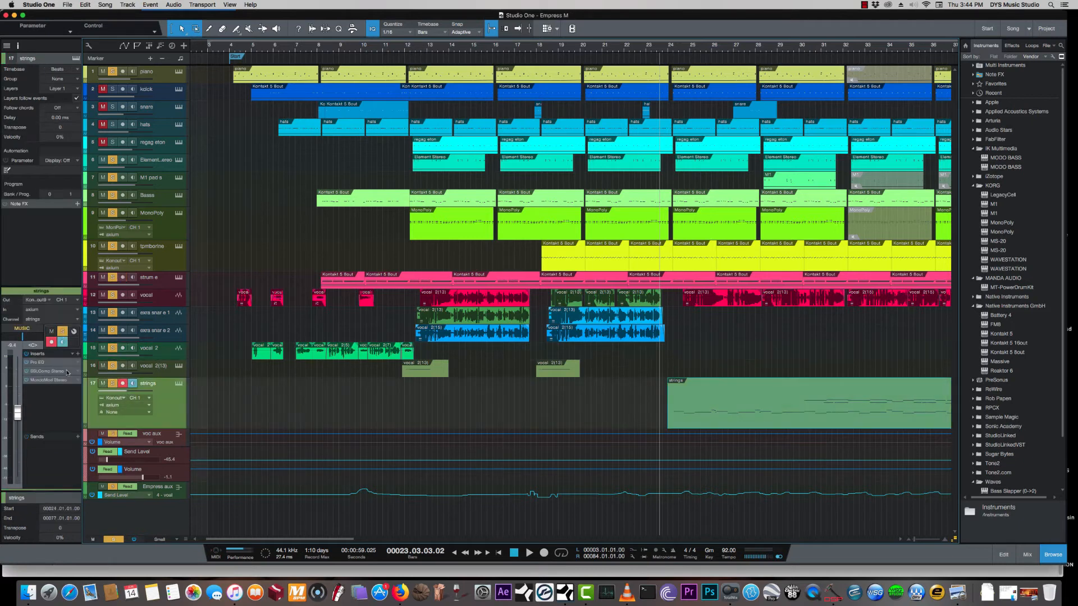
- Show the strings track's Kontakt violins instrument and its Pro EQ insert, closing each window
click(176, 383)
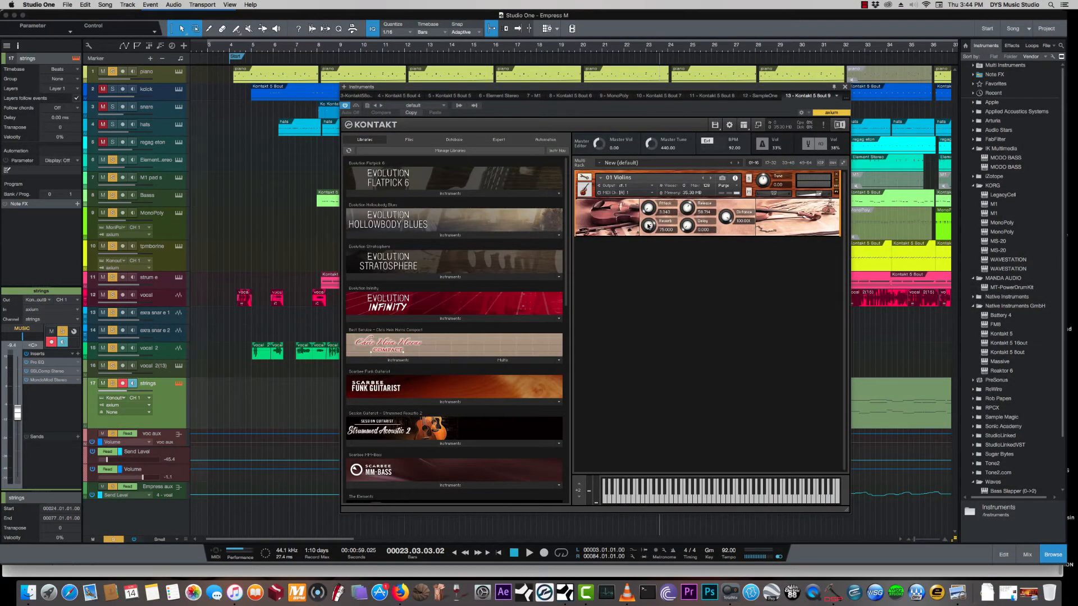
click(844, 87)
double_click(44, 363)
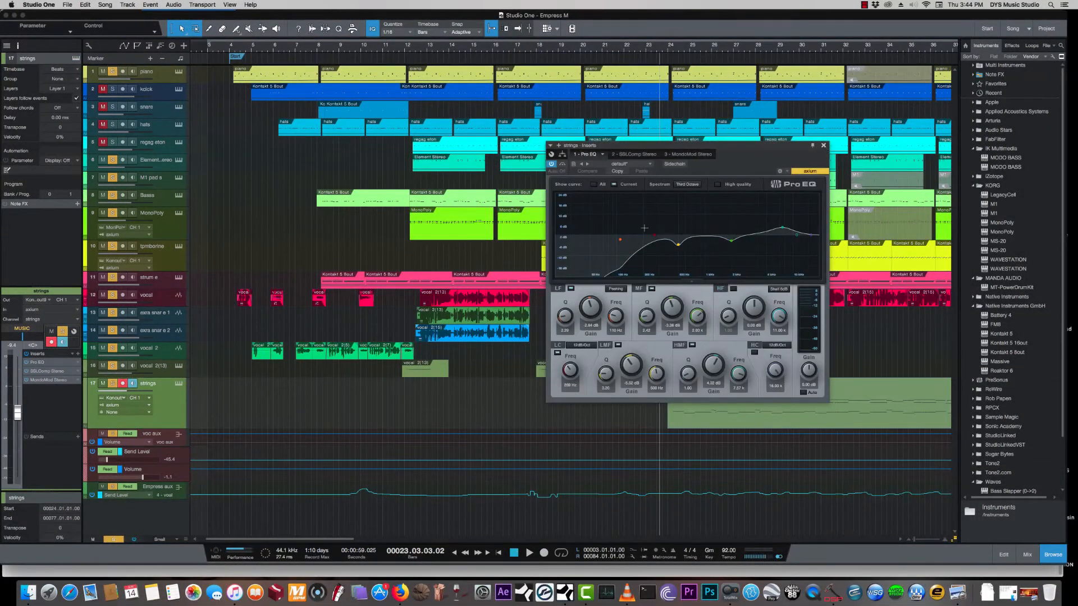
key(Escape)
- Play the soloed tracks from bar 23 to bar 27 and clear all track solos
key(space)
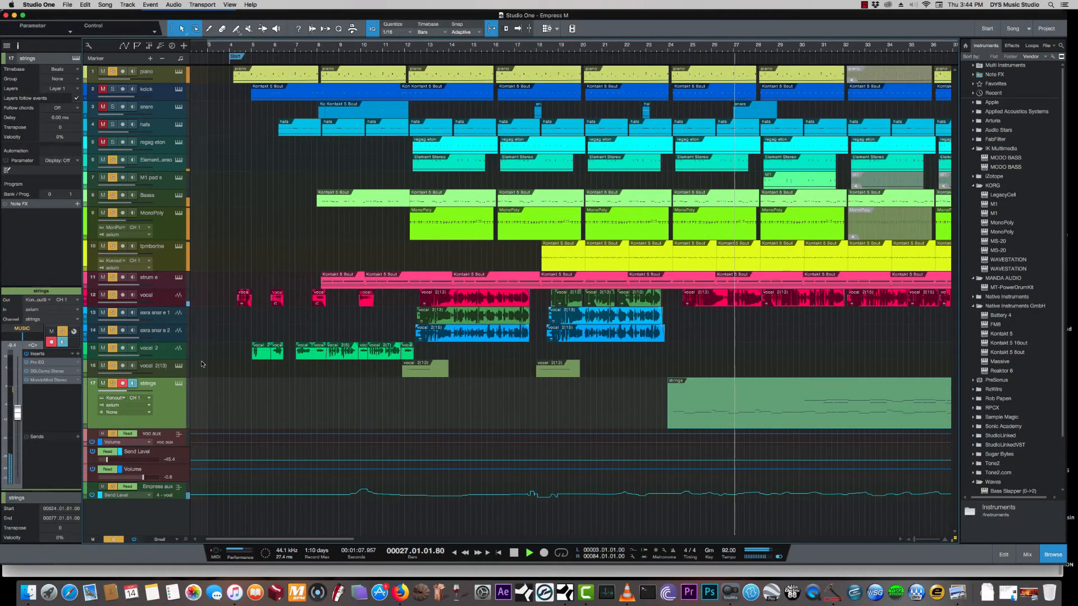
key(space)
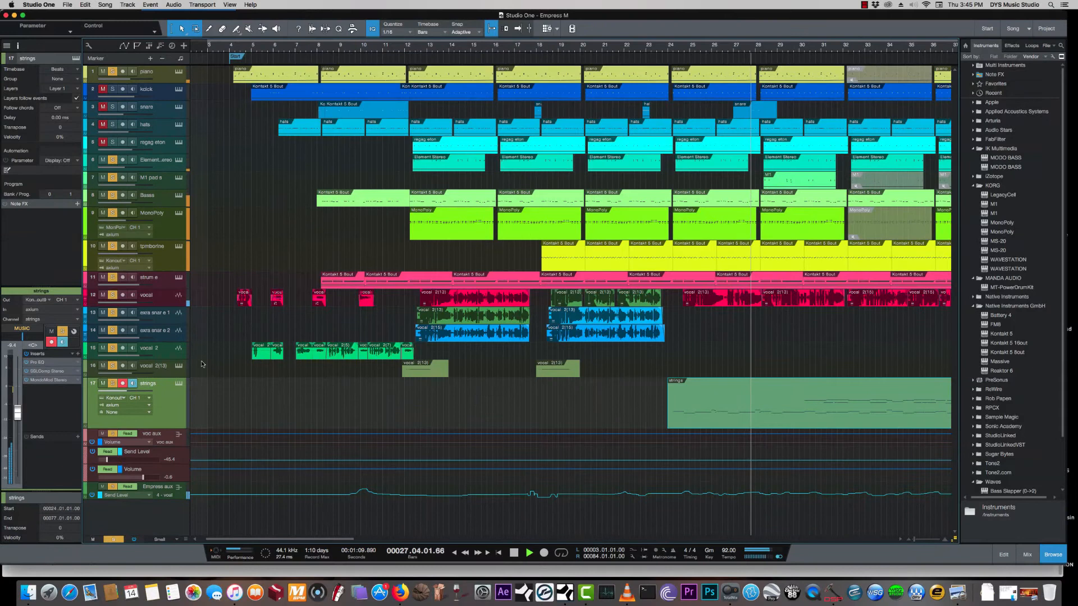
click(117, 540)
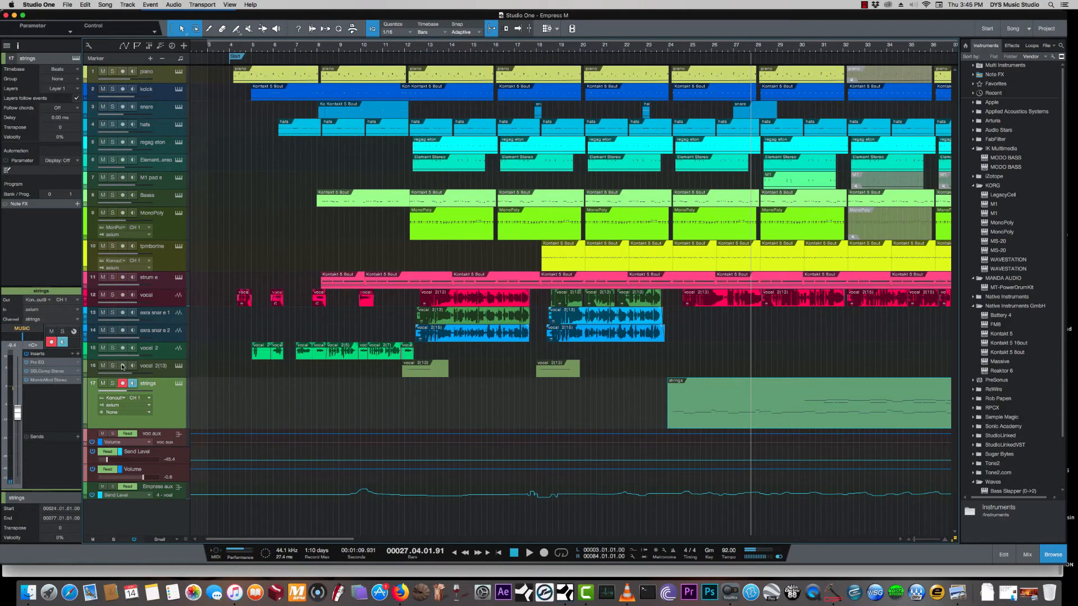
- Show the piano track's Kontakt instrument with the Pluck - Casual patch, and close it
click(163, 75)
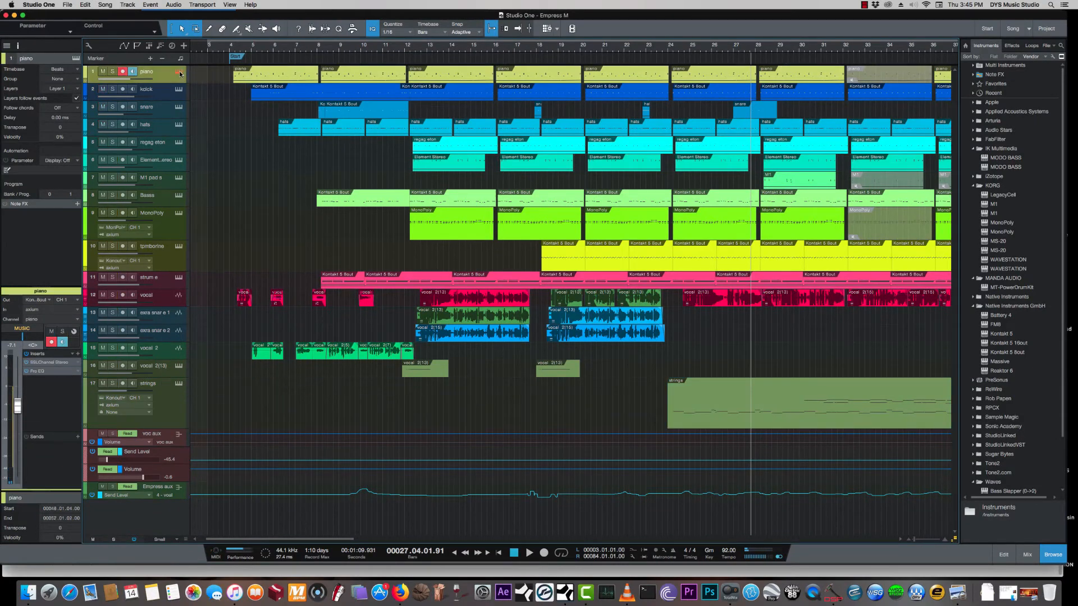
click(179, 72)
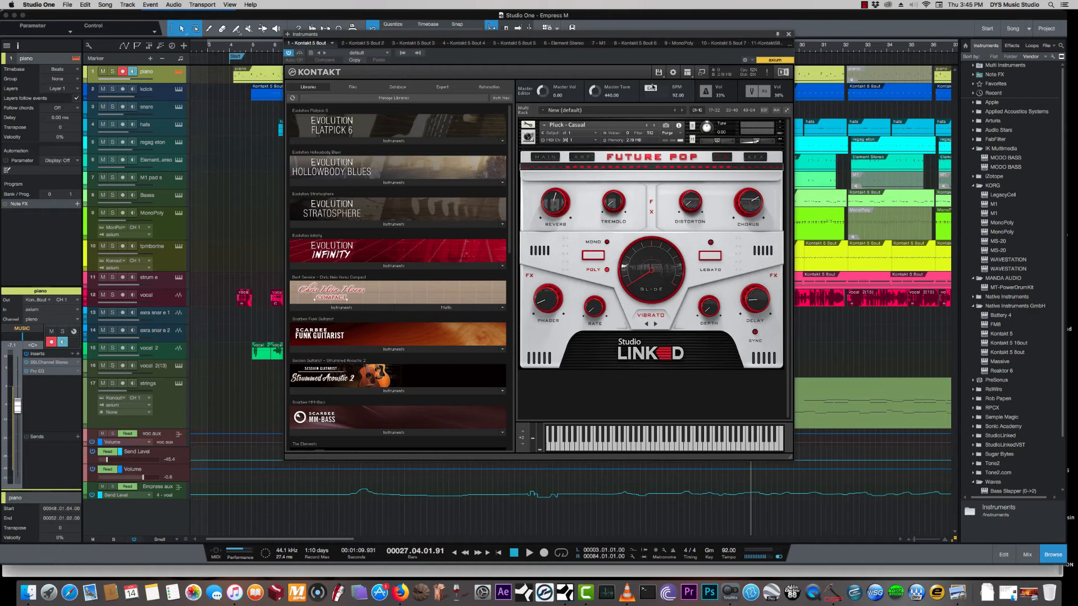
drag(648, 41, 664, 61)
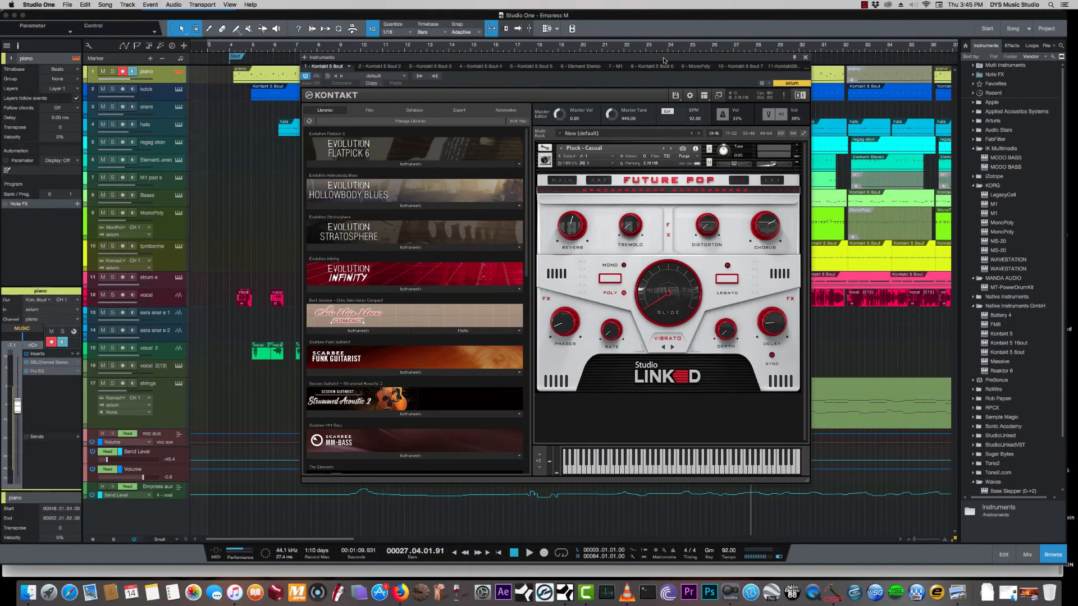
drag(704, 60, 708, 84)
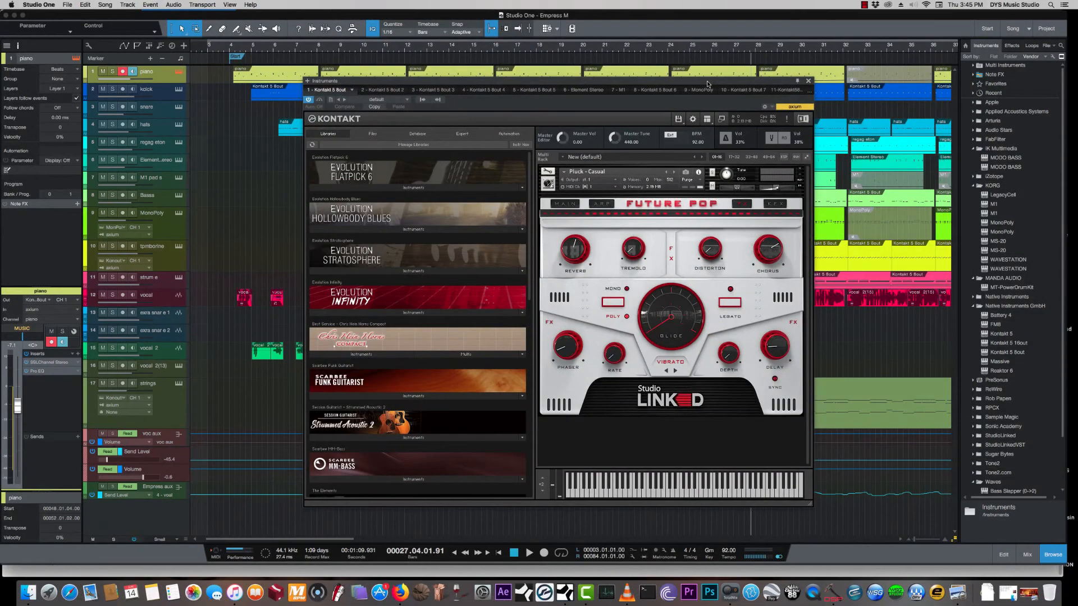
click(809, 81)
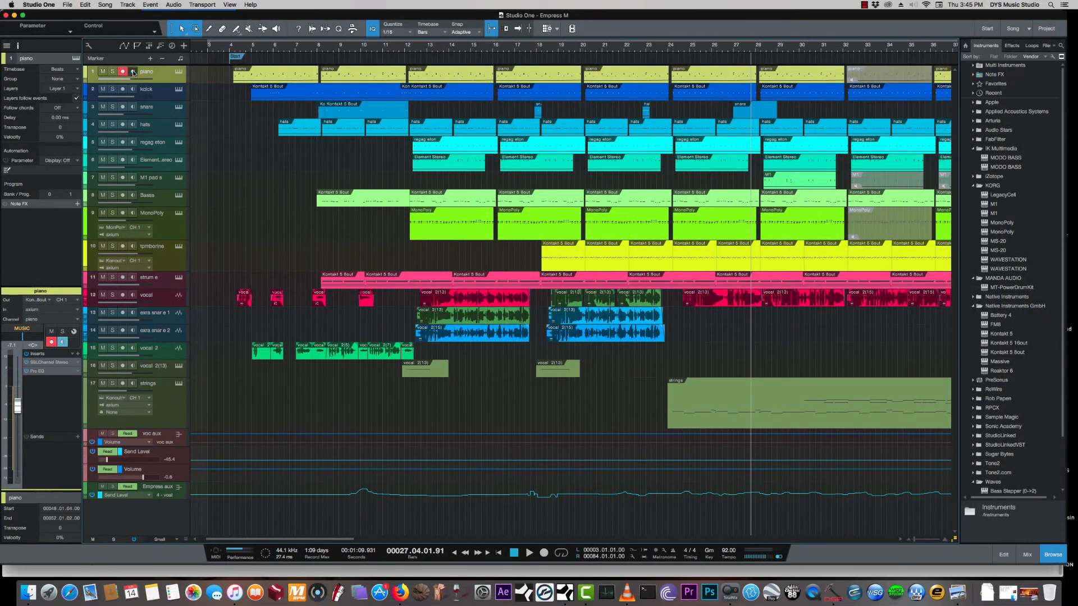
- Step through the kick and snare tracks to M1 pad s, and show its Korg M1 instrument
click(156, 93)
click(157, 109)
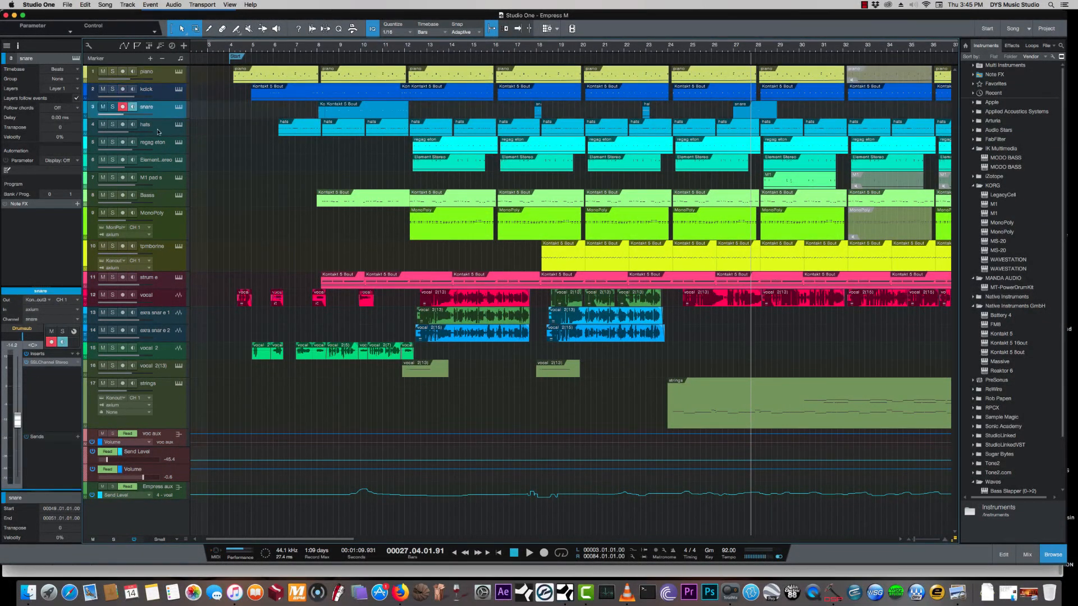
click(162, 182)
click(178, 177)
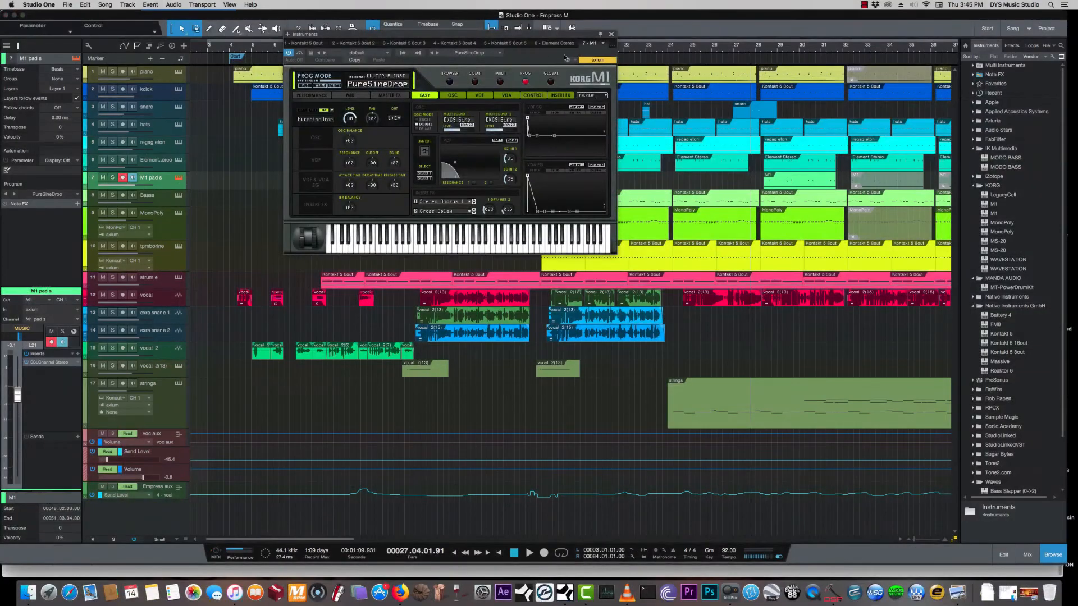
click(612, 34)
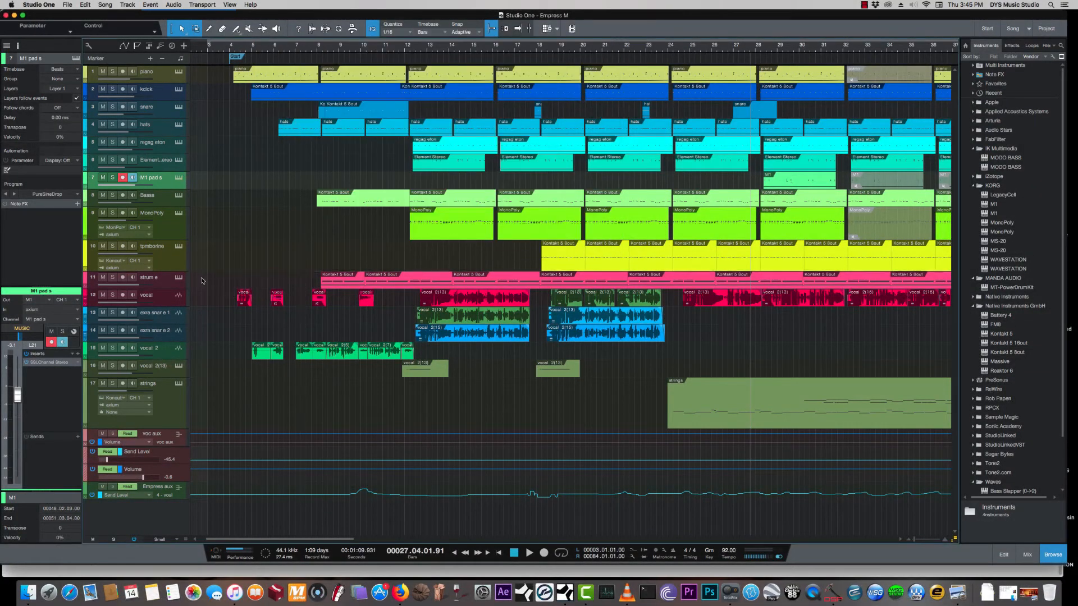
- Place the playhead at bar 31 and turn off monitoring and record arm on the tambourine track
click(173, 260)
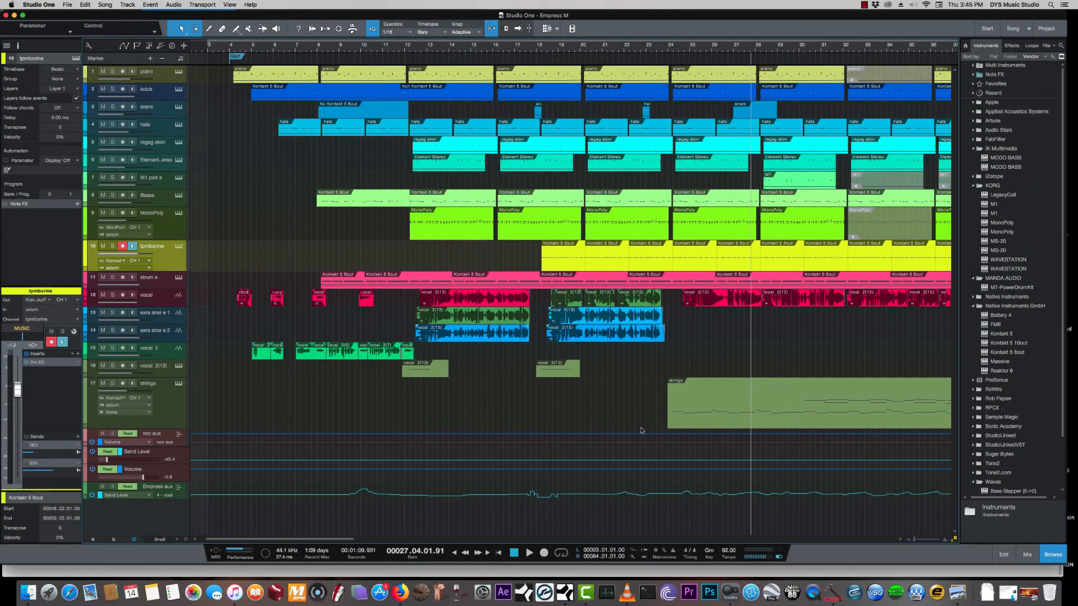
drag(915, 539, 916, 541)
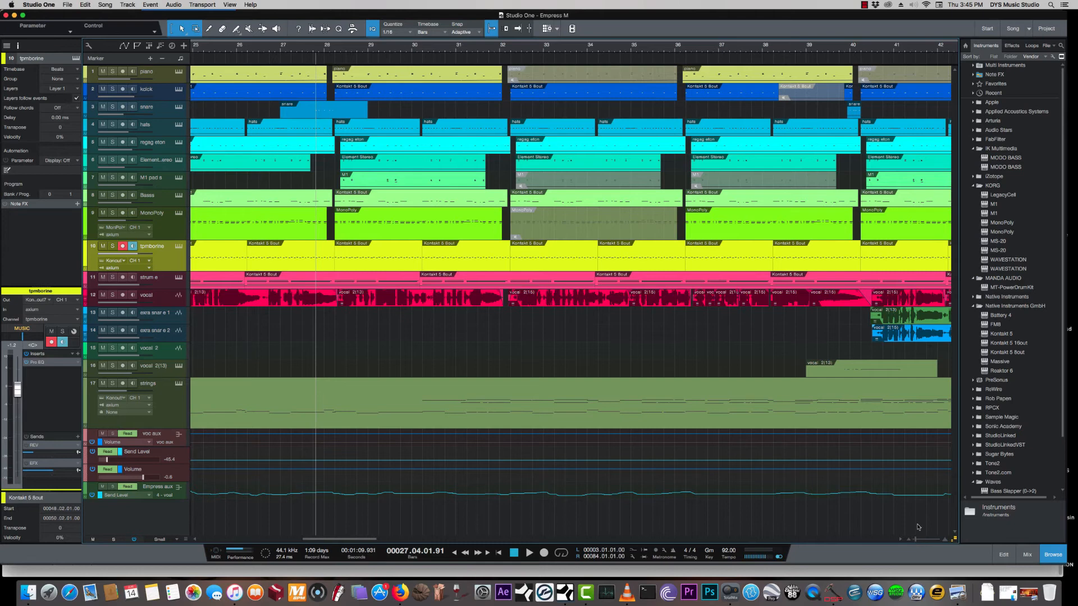
drag(915, 540, 912, 540)
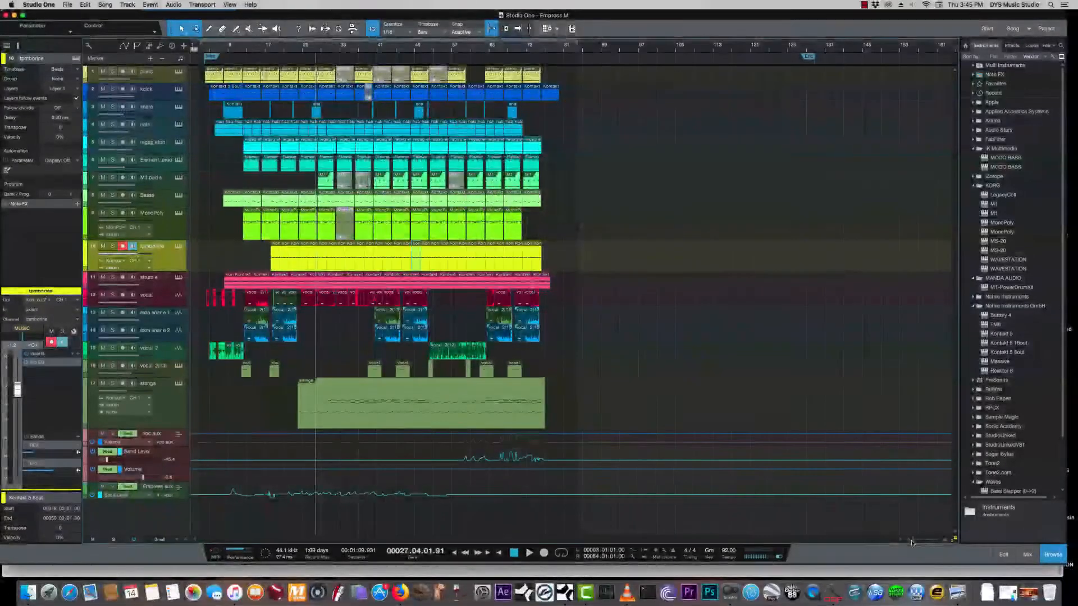
click(329, 45)
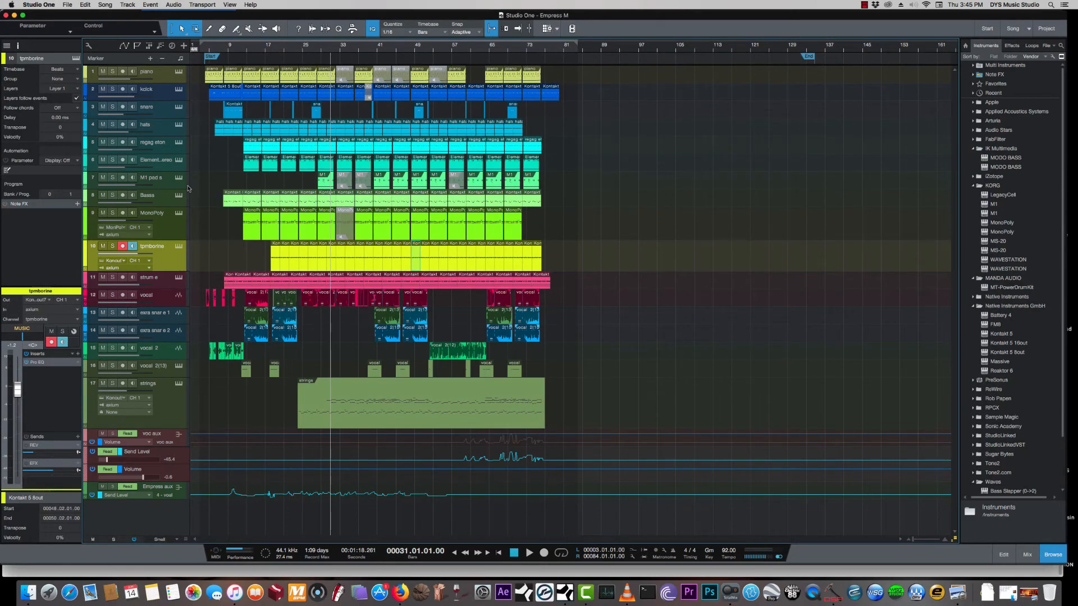
click(133, 246)
click(123, 246)
- Display the full mixing console, select the mixbus channel and open its bx_digital V2 insert
click(1027, 555)
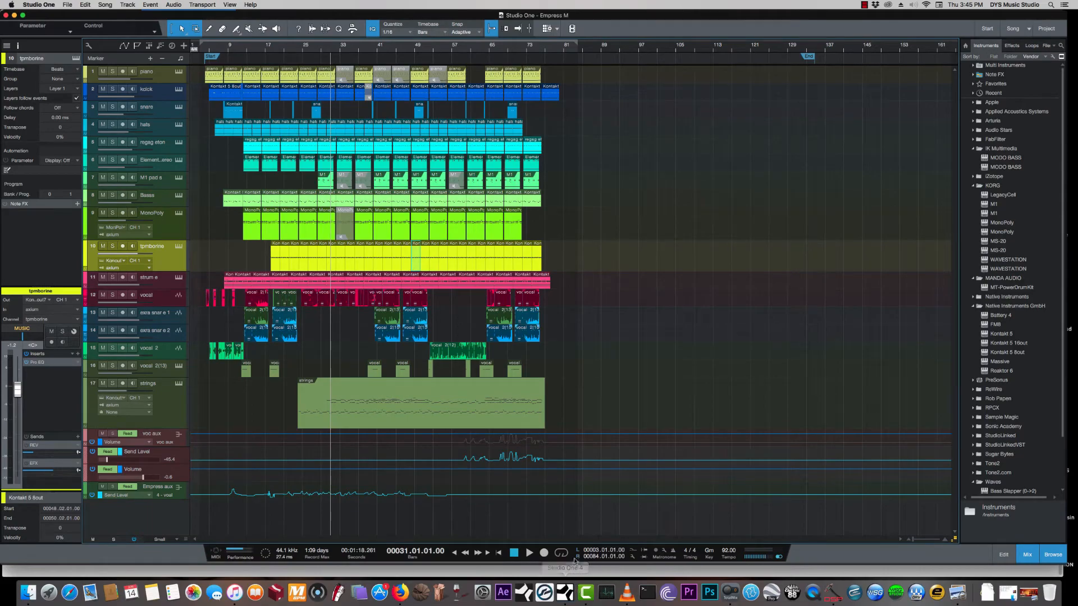
scroll(754, 494, right, 10)
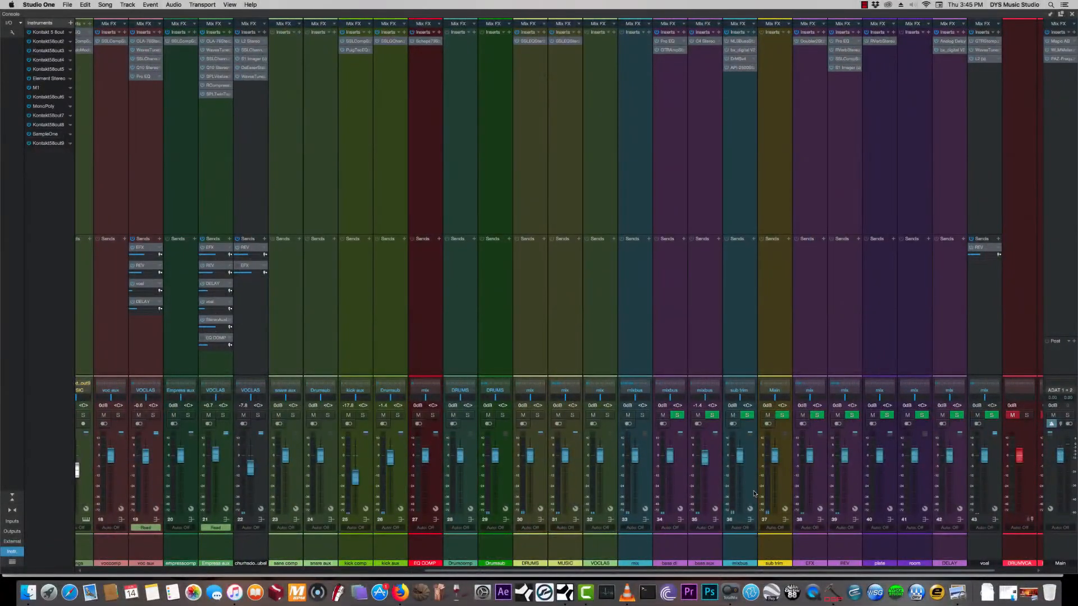
click(753, 494)
click(741, 51)
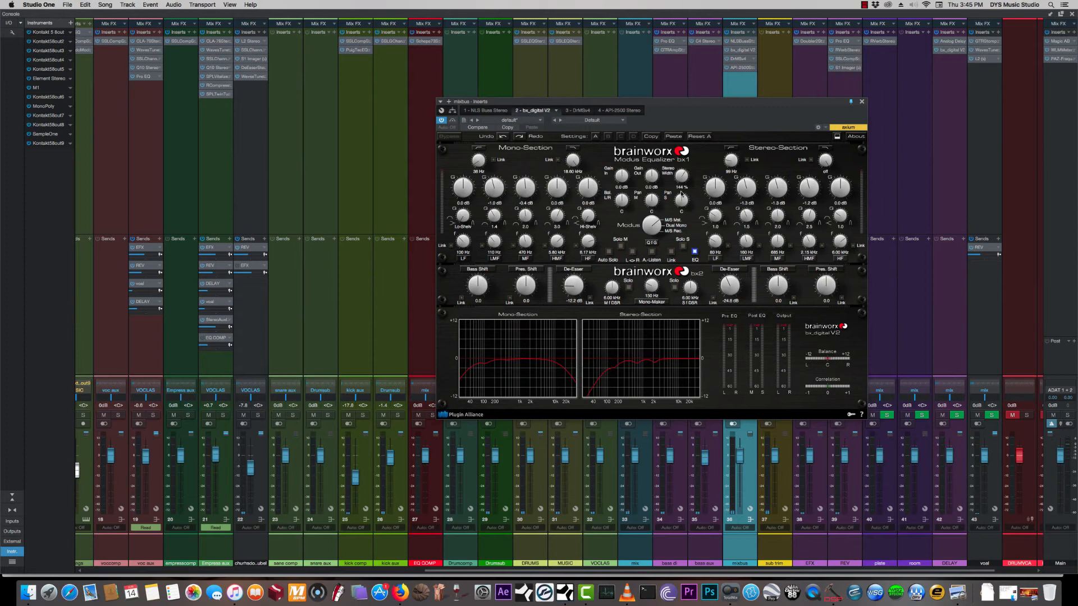
- Show the mixbus channel's NLS Buss insert beside the bx_digital V2 window during playback
click(740, 42)
drag(609, 76, 276, 121)
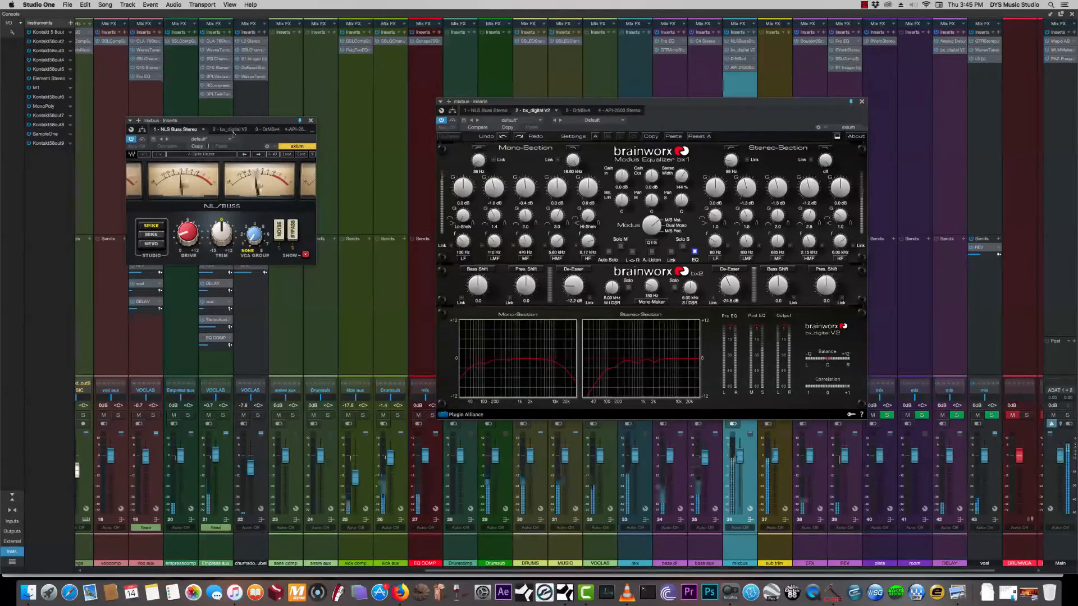
click(143, 139)
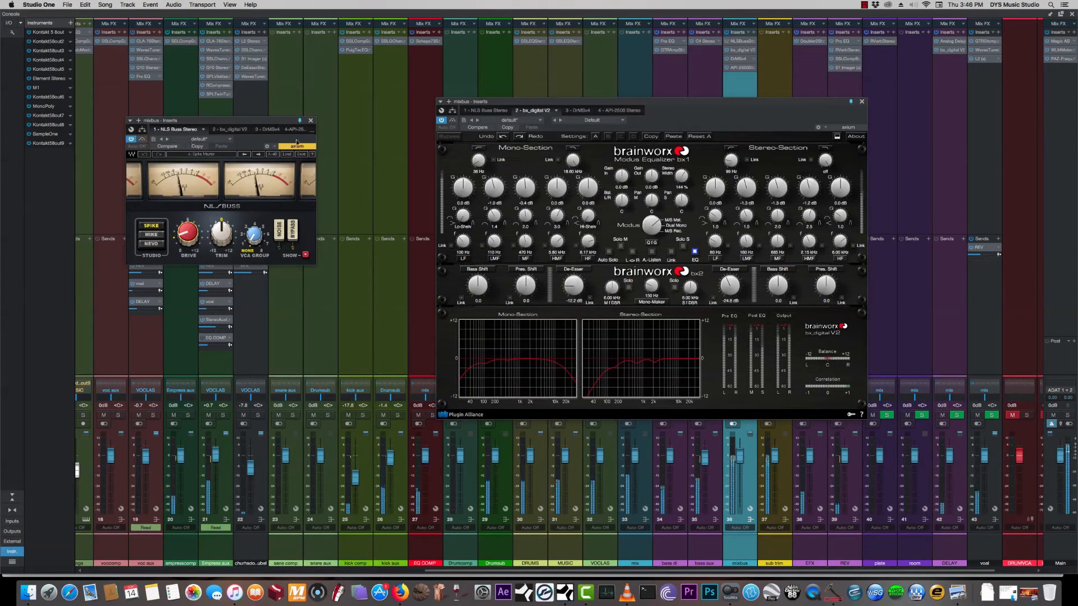
- Close the NLS Buss and bx_digital V2 windows and open the mixbus channel's DrMSv4 insert
click(311, 121)
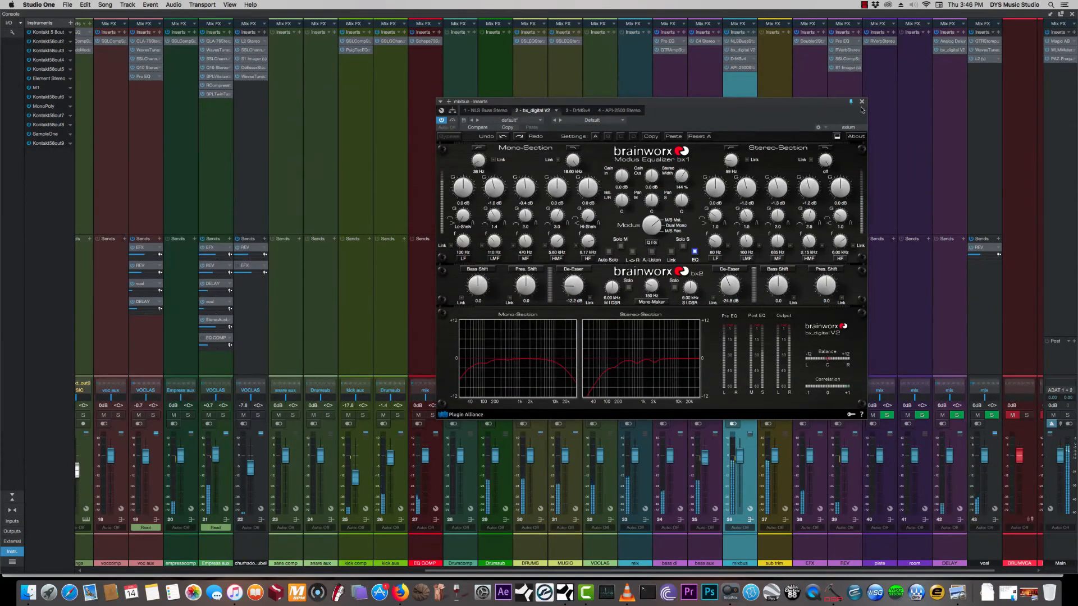
click(739, 59)
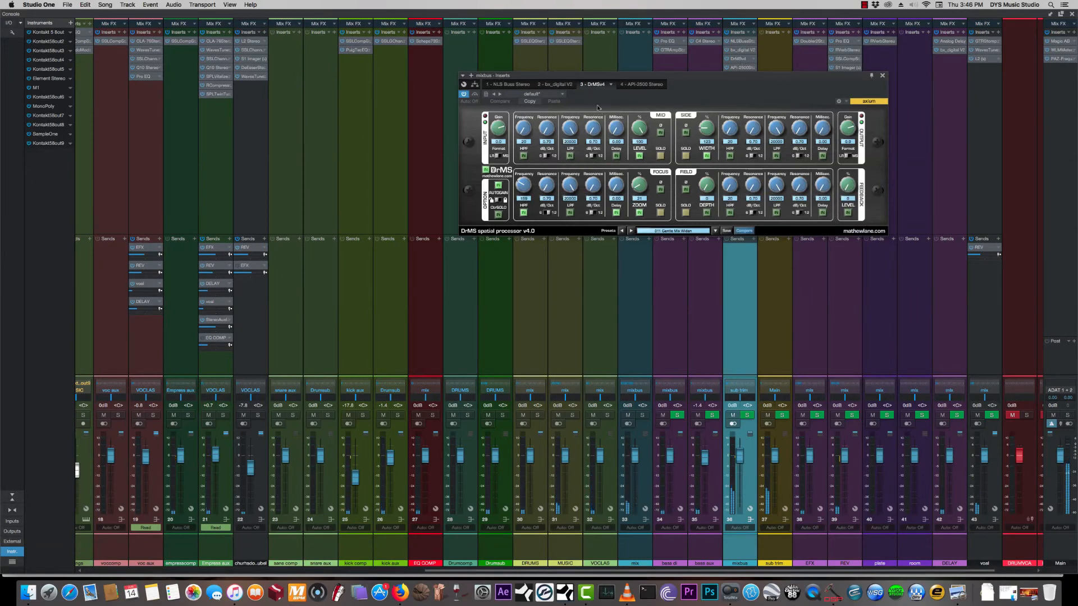
- Move the DrMSv4 window aside, reopen the mixbus channel's bx_digital V2 insert, and close both plug-in windows
drag(649, 73, 278, 107)
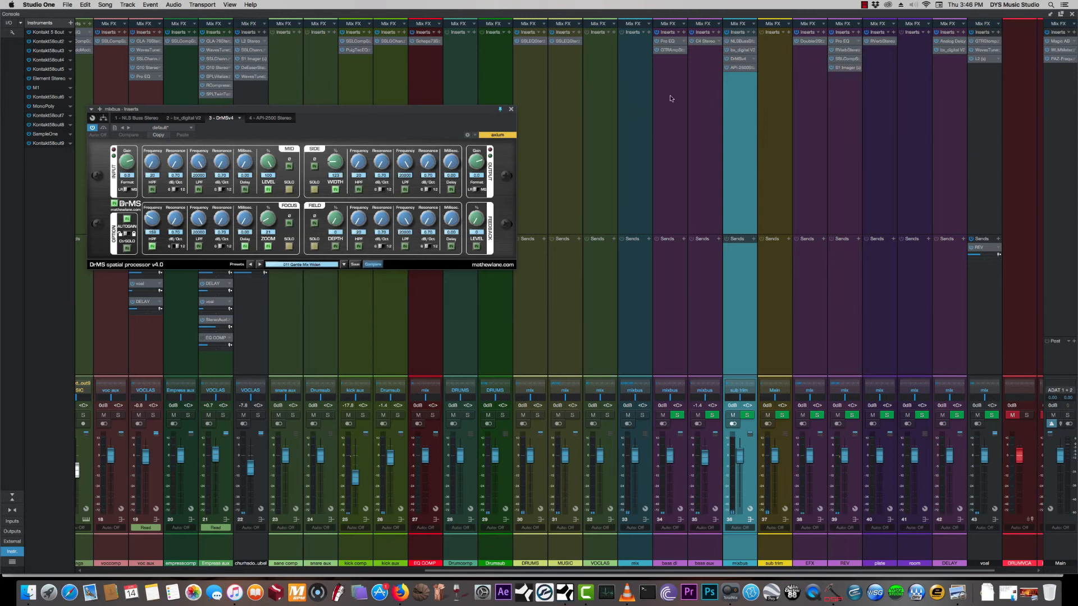
double_click(741, 51)
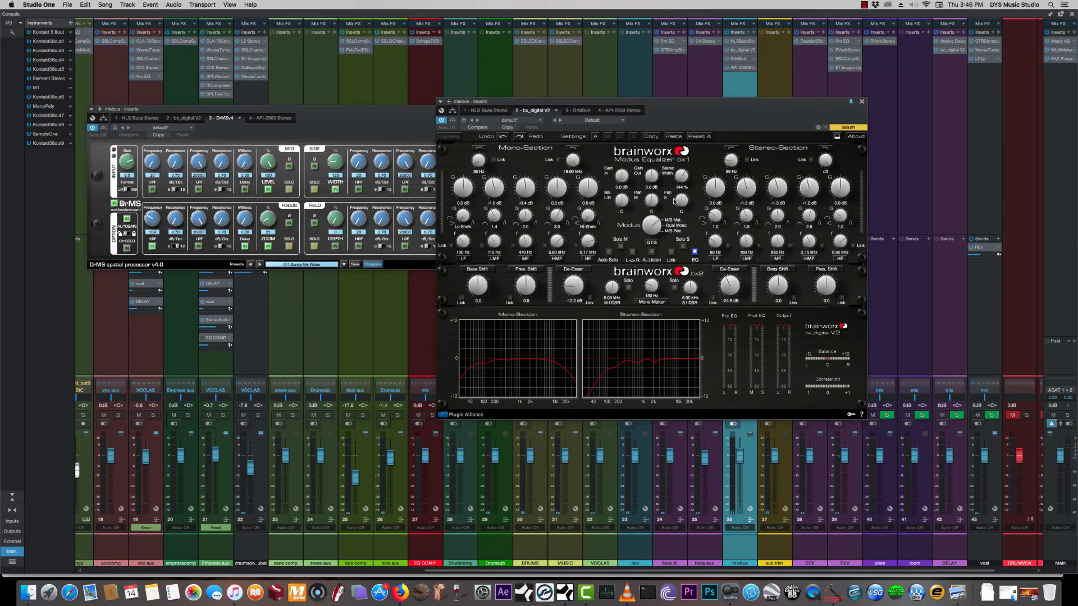
click(862, 101)
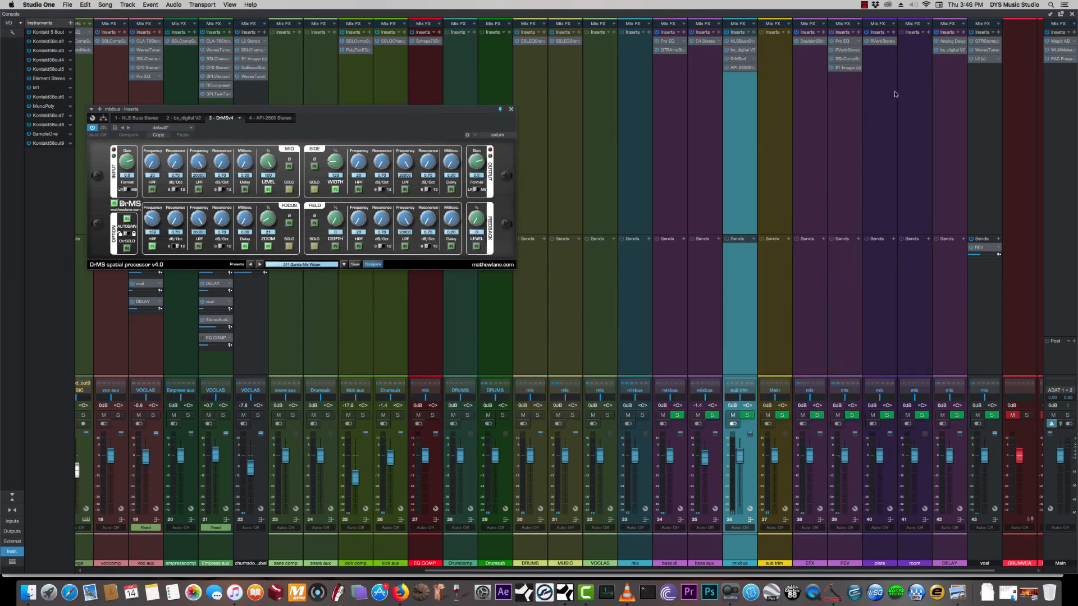
click(511, 109)
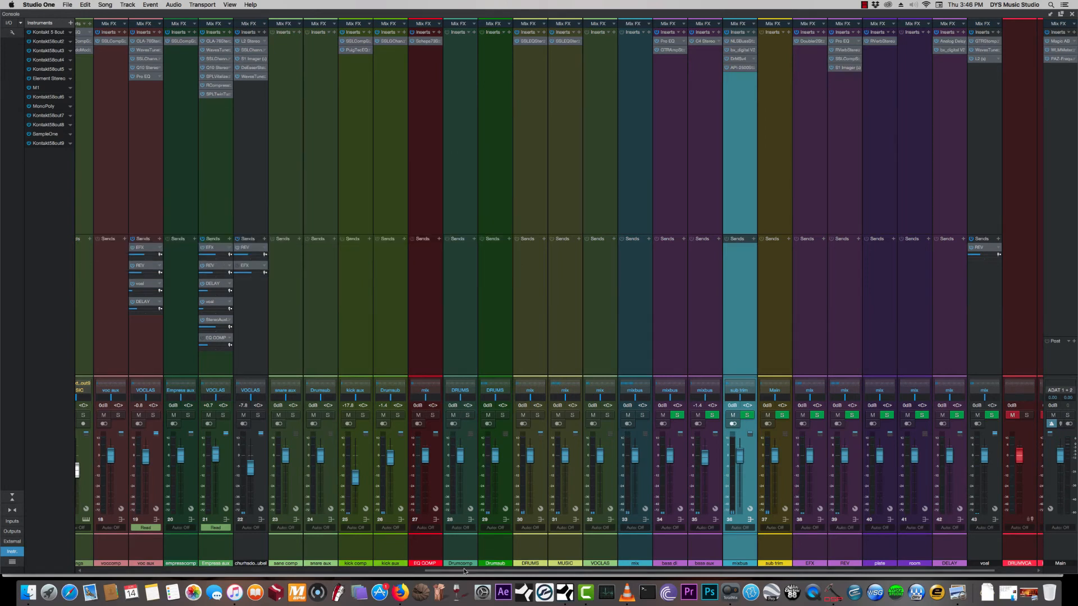
- Review the console's first channels, selecting M1 pad, tambourine, vocal and the two extra snare channels in turn
drag(452, 575, 111, 575)
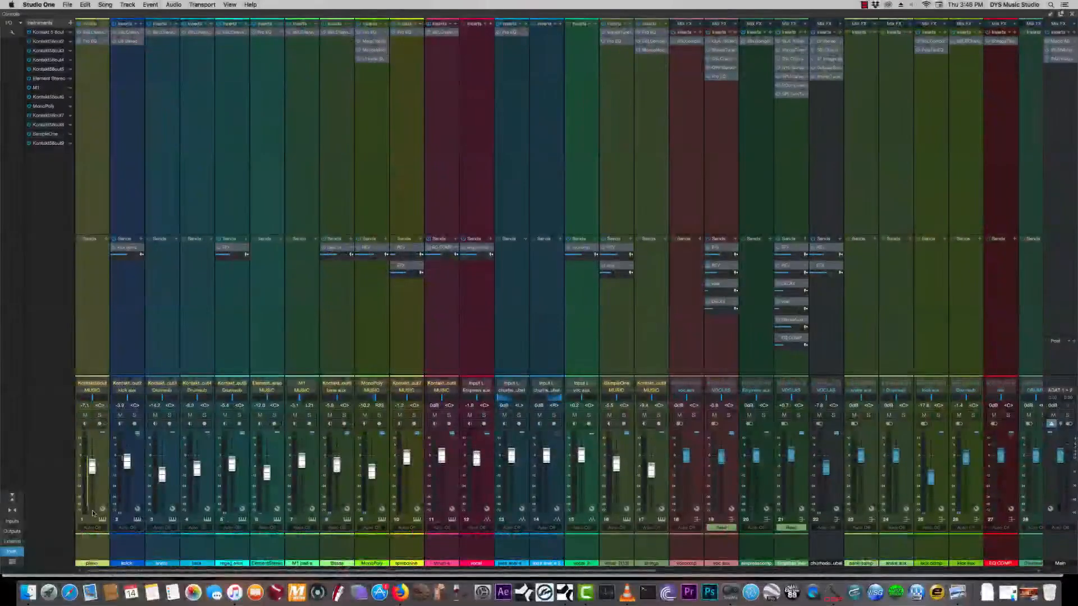
click(306, 490)
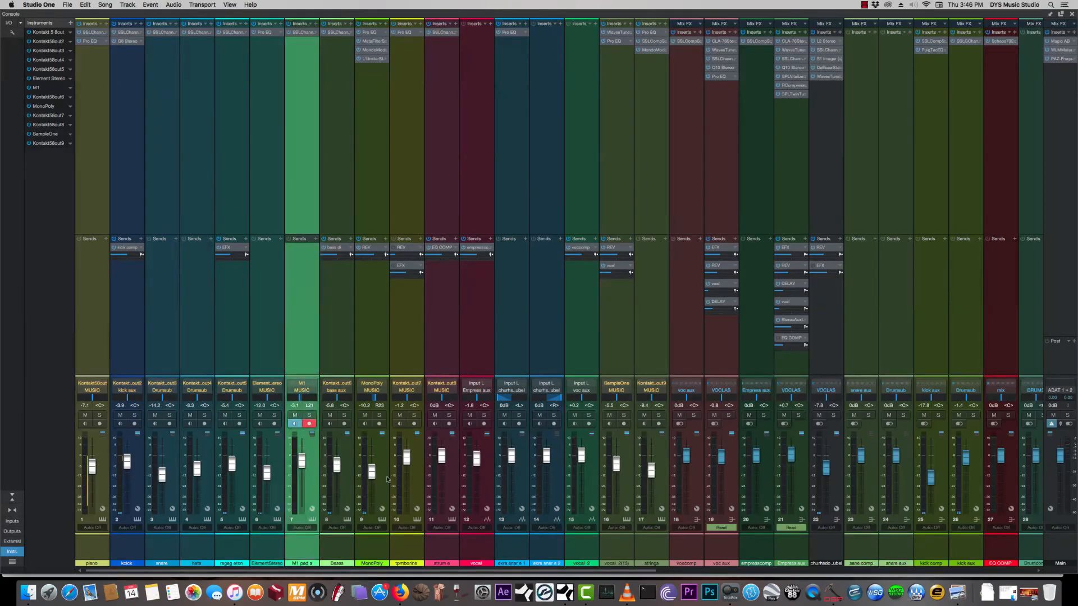
click(404, 488)
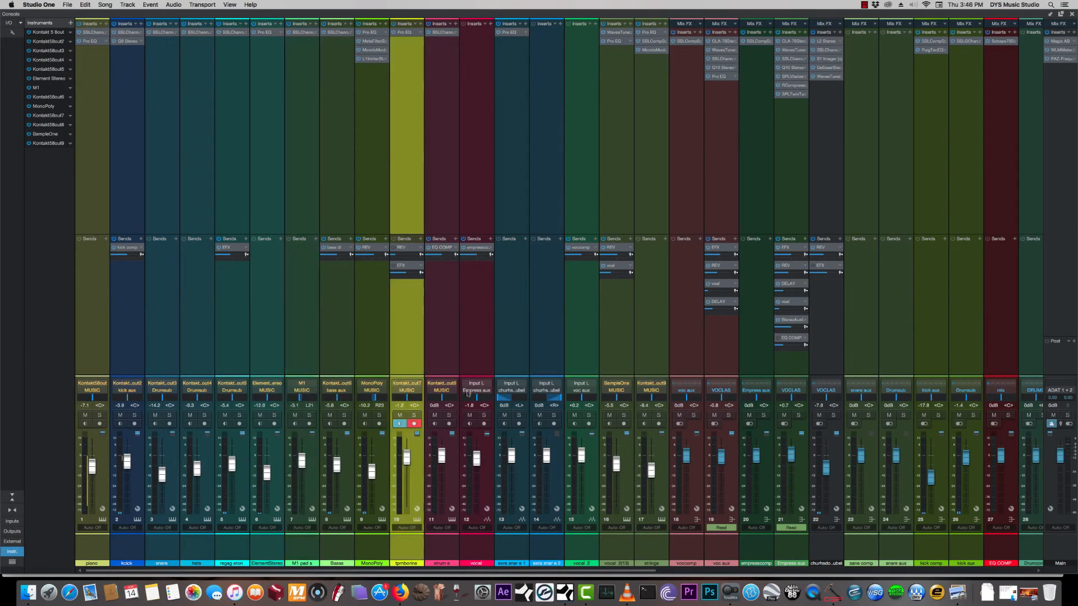
click(489, 489)
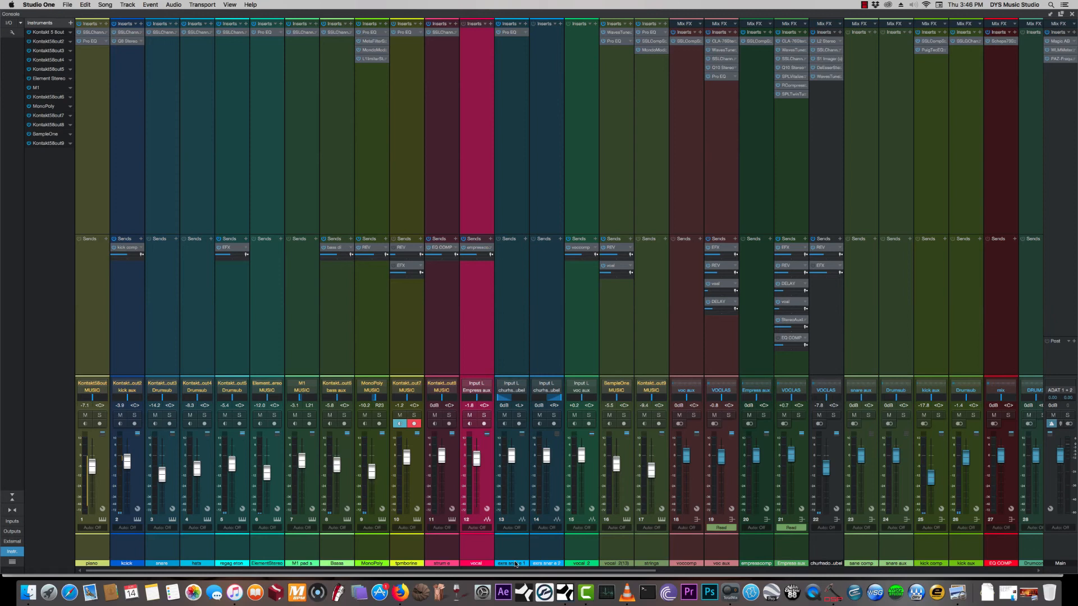
click(551, 486)
click(518, 489)
click(551, 484)
mouse_move(245, 572)
mouse_down()
mouse_move(255, 571)
mouse_move(230, 572)
mouse_up()
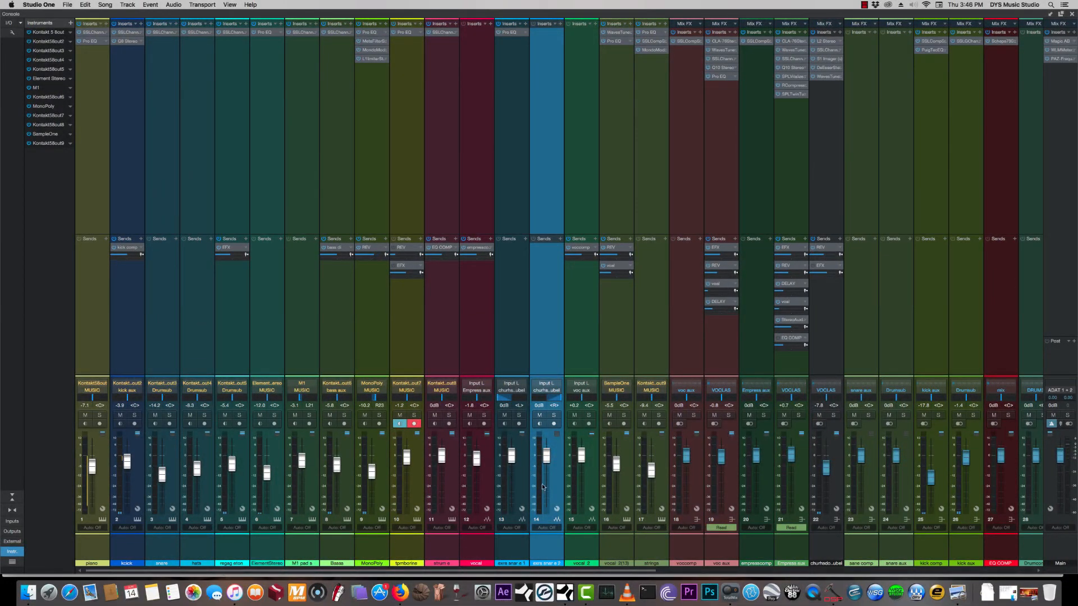
- Close the mixing console and place the playhead at bar 13 in the arrangement
click(1070, 14)
click(259, 48)
click(247, 48)
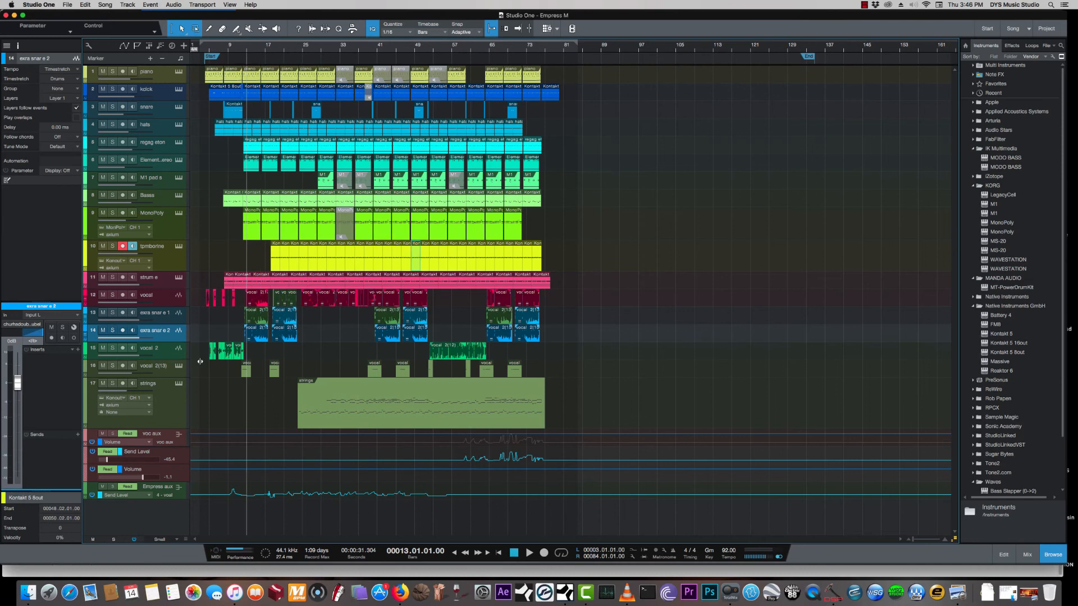
- Play the song with the extra snare tracks 13 and 14 soloed, and clear all solos
click(169, 315)
key(space)
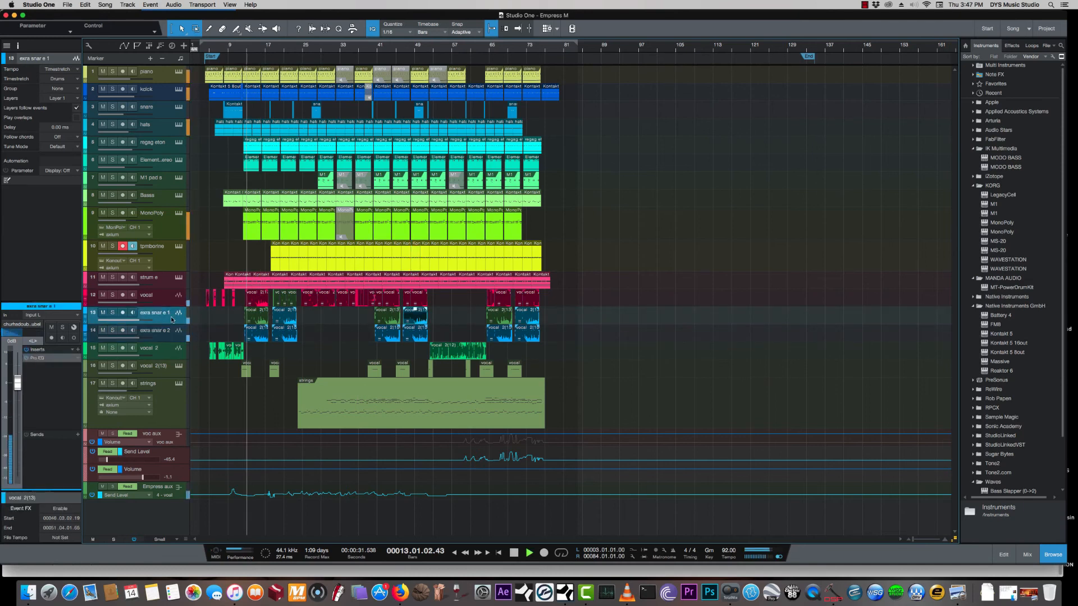
click(115, 313)
click(116, 331)
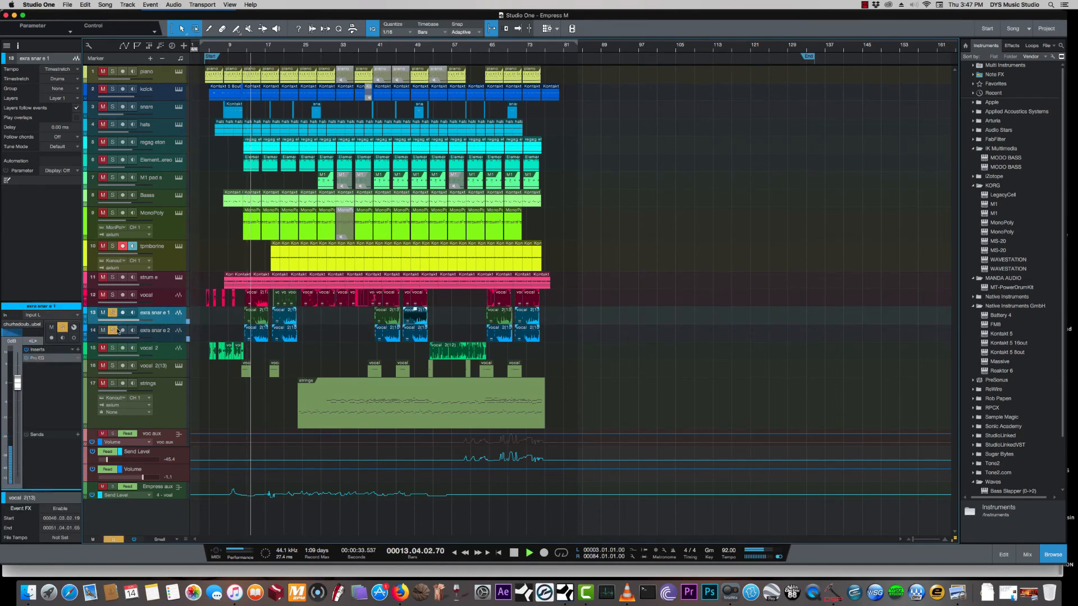
click(170, 332)
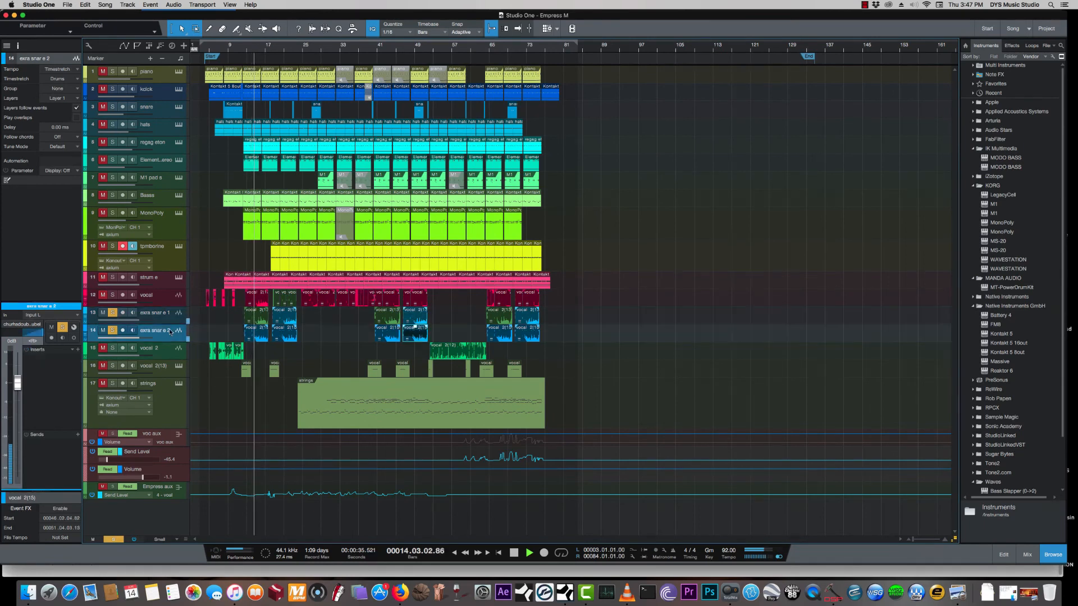
click(114, 540)
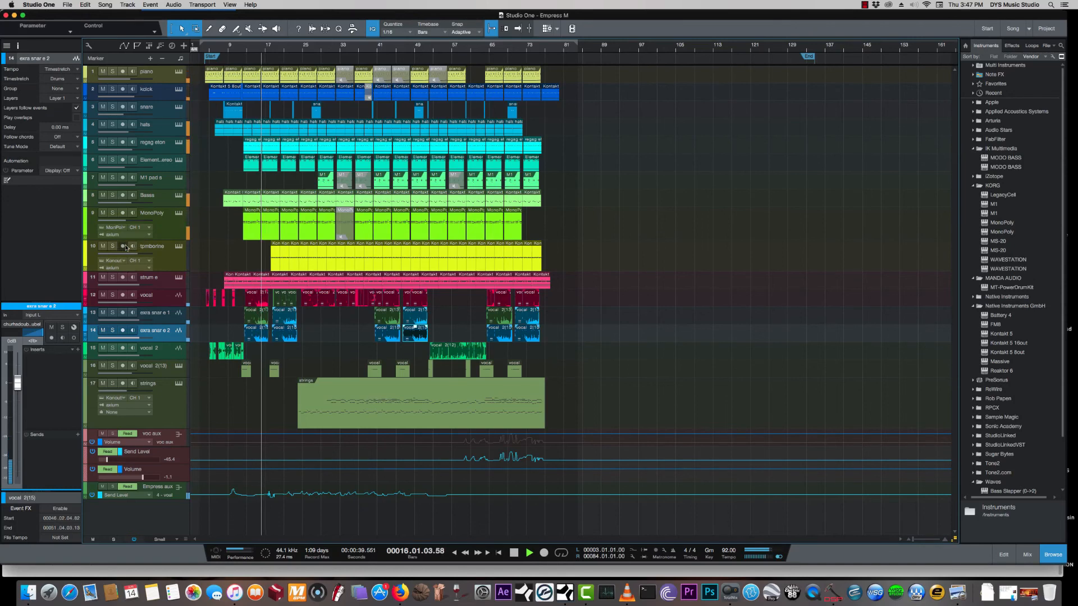
- Select the strum track, stop playback, and reopen the full mixing console with the mixbus channel selected
click(165, 281)
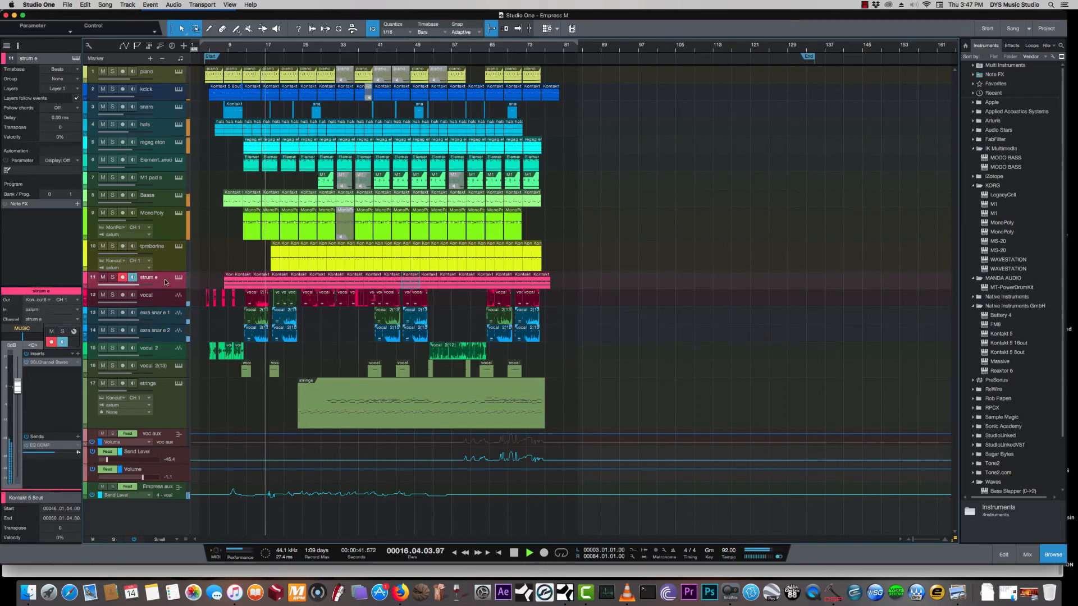
key(space)
click(1028, 555)
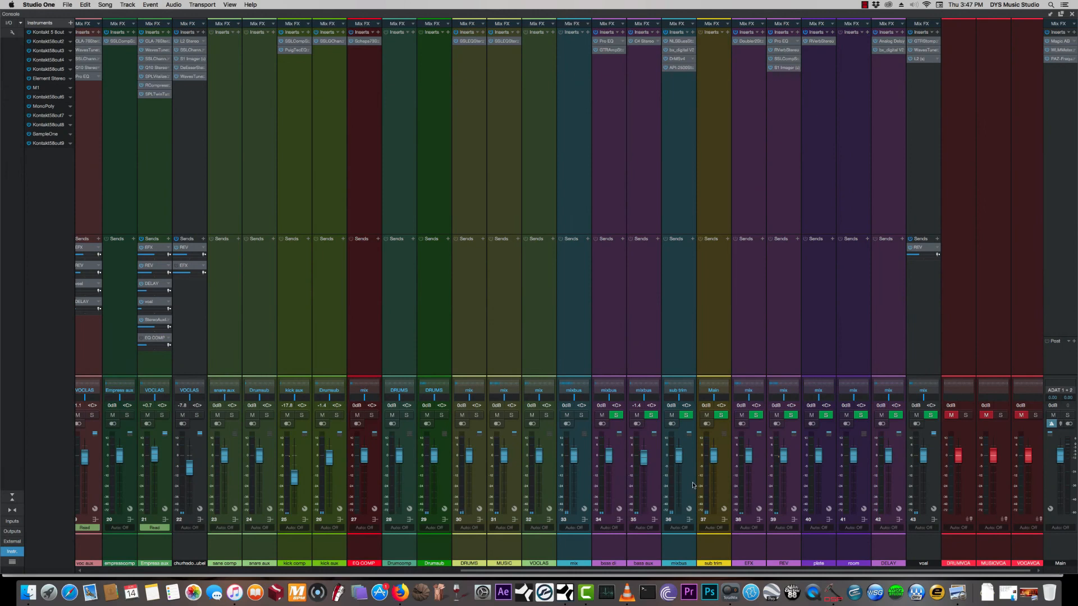
click(690, 485)
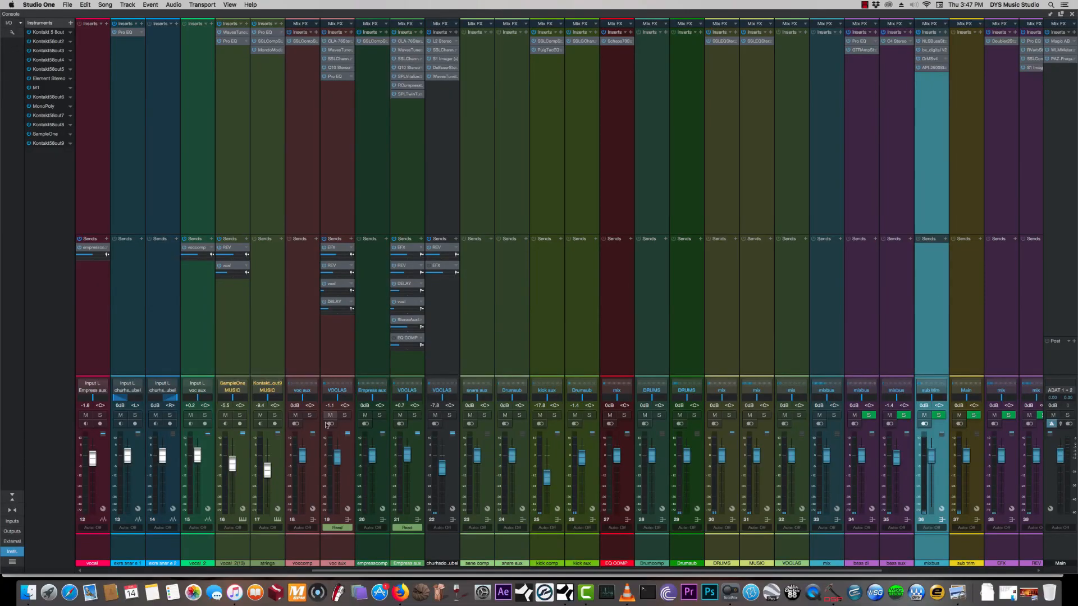
- Select the voc aux channel, open the plug-in window from its REV send, and close it
click(340, 481)
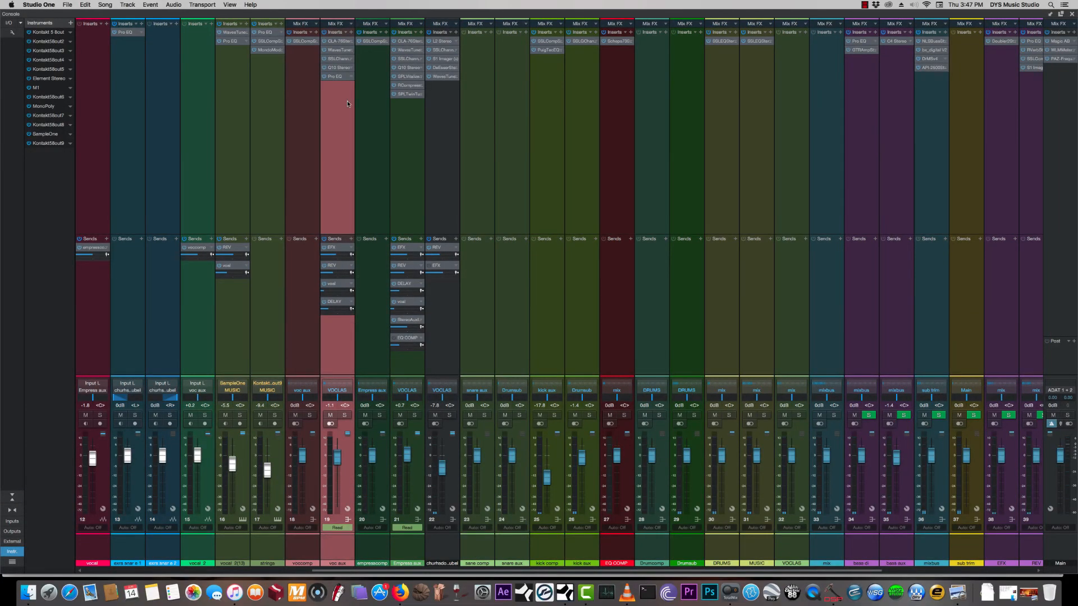
double_click(333, 269)
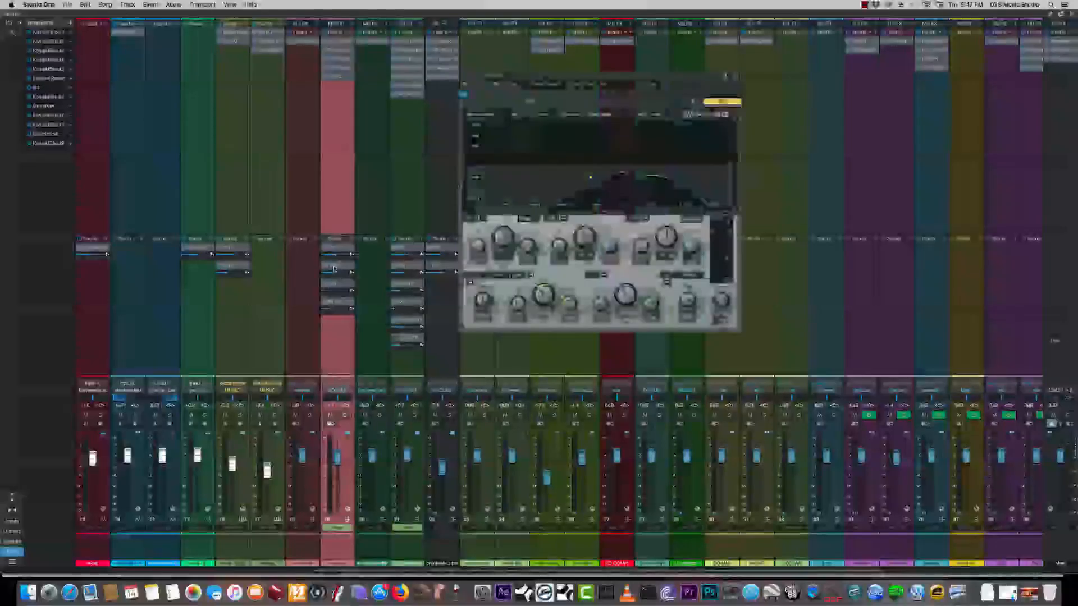
click(735, 75)
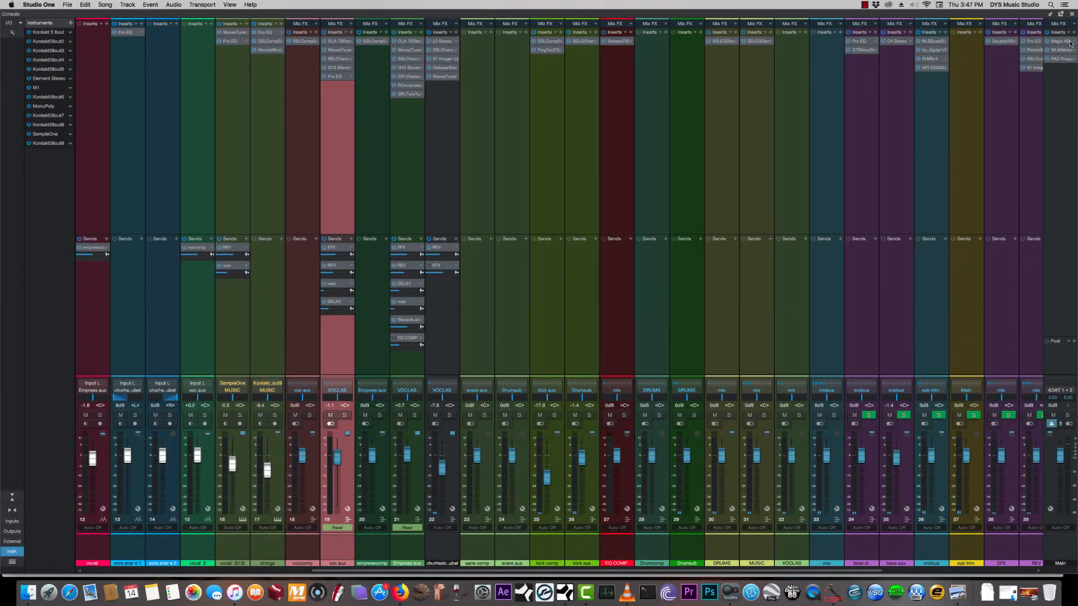
click(863, 5)
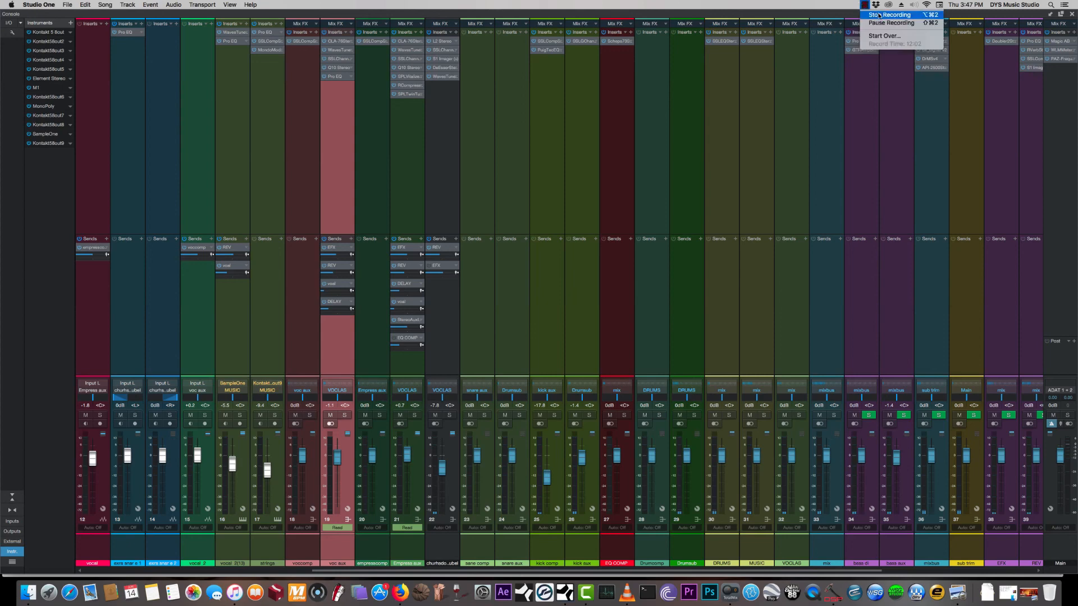